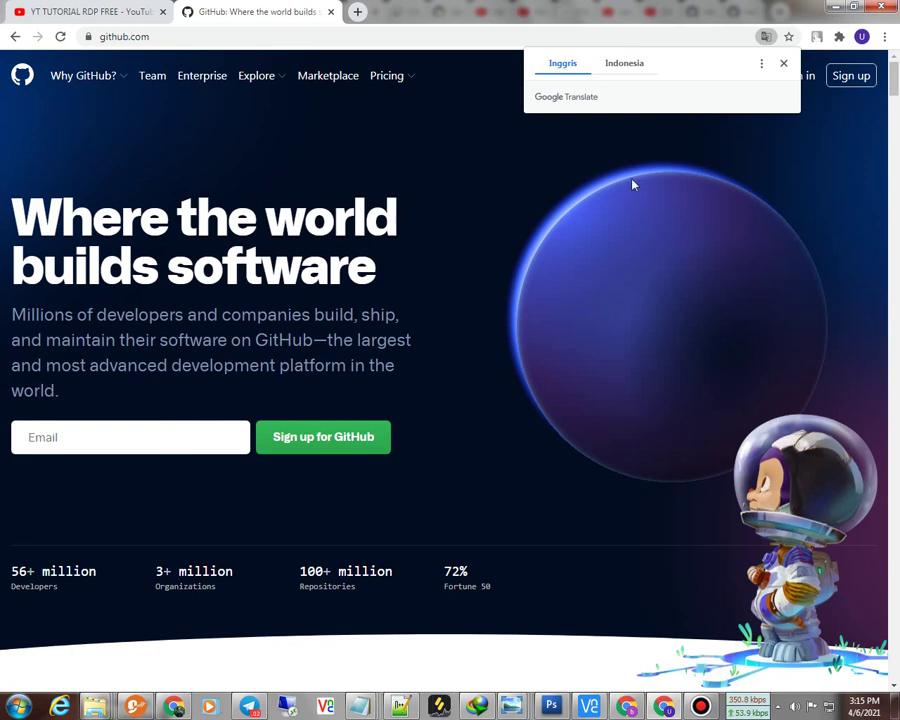
Step: Dismiss the translation offer, open GitHub's sign-up form, and start a new blank browser tab
{"action": "left_click", "coordinate": [783, 63]}
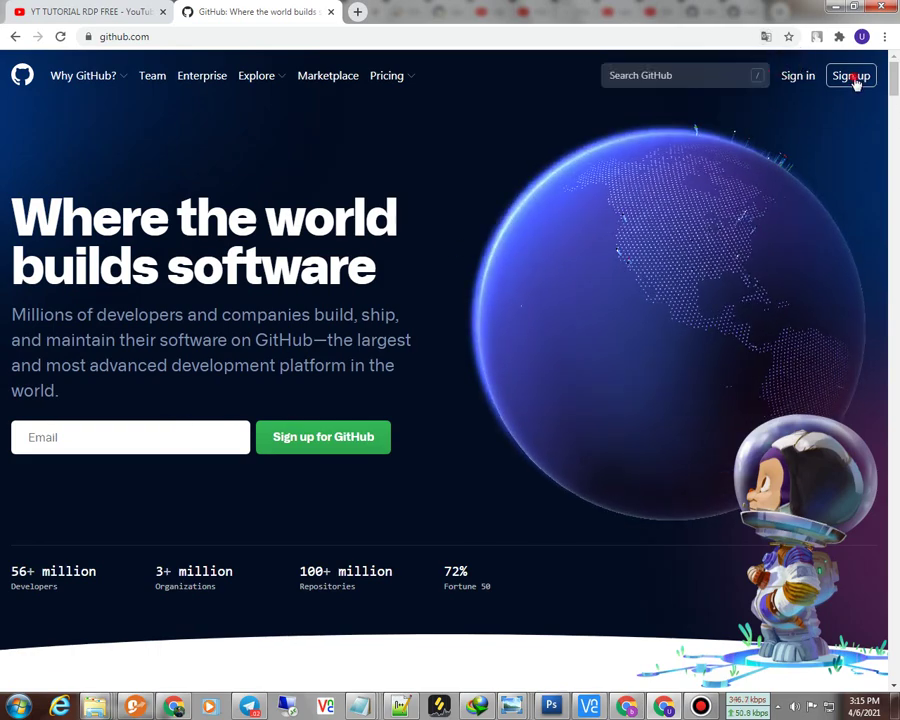
{"action": "left_click", "coordinate": [852, 77]}
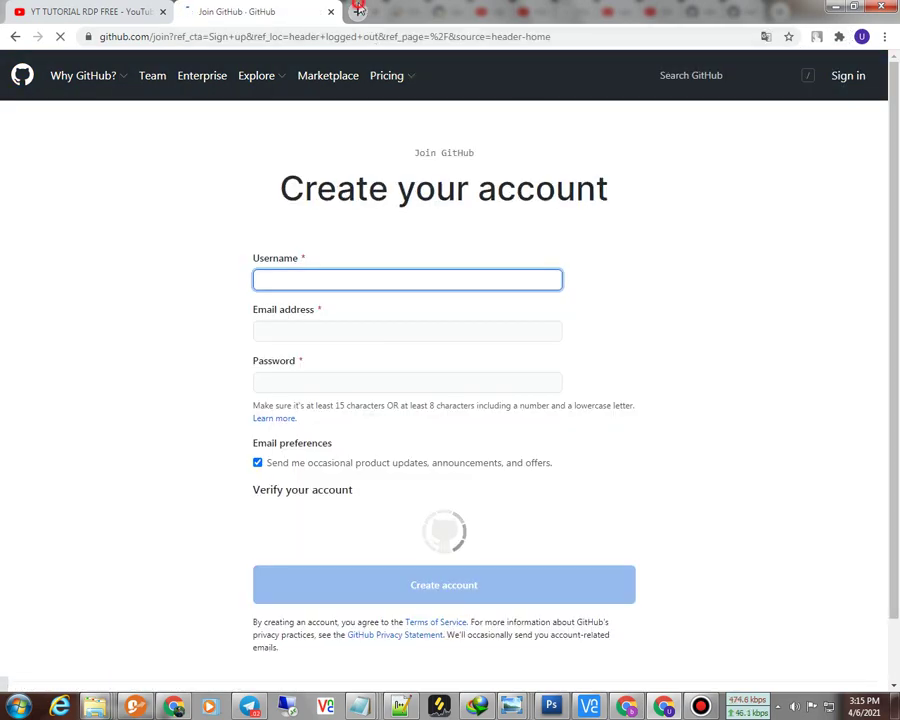
{"action": "left_click", "coordinate": [358, 11]}
{"action": "left_click", "coordinate": [328, 34]}
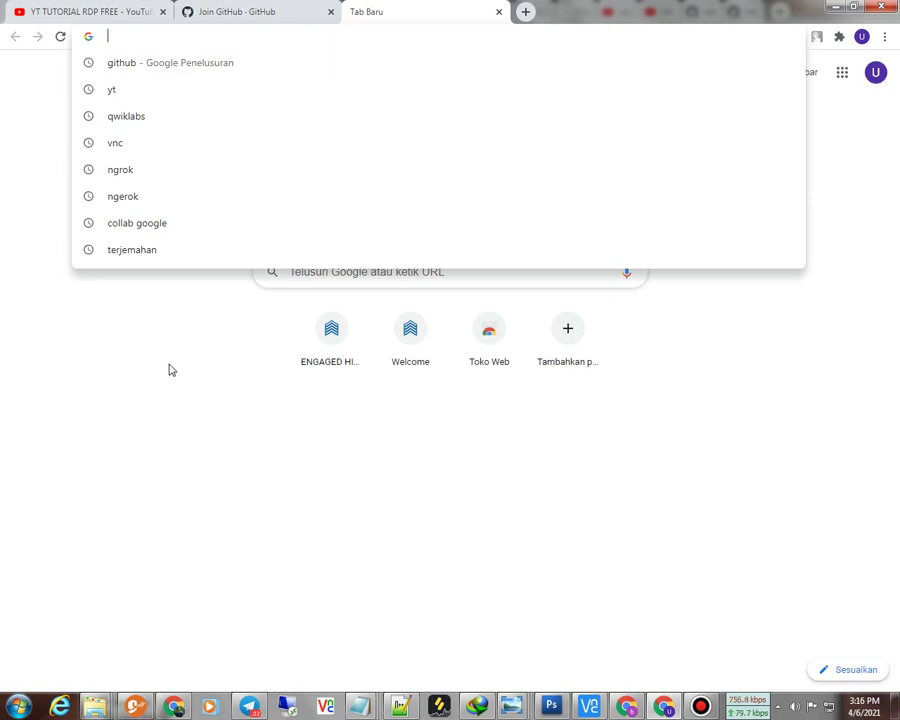
Step: Open Gmail from the Google apps grid and glance at the Qwiklab e-mail before returning to the inbox
{"action": "left_click", "coordinate": [842, 72]}
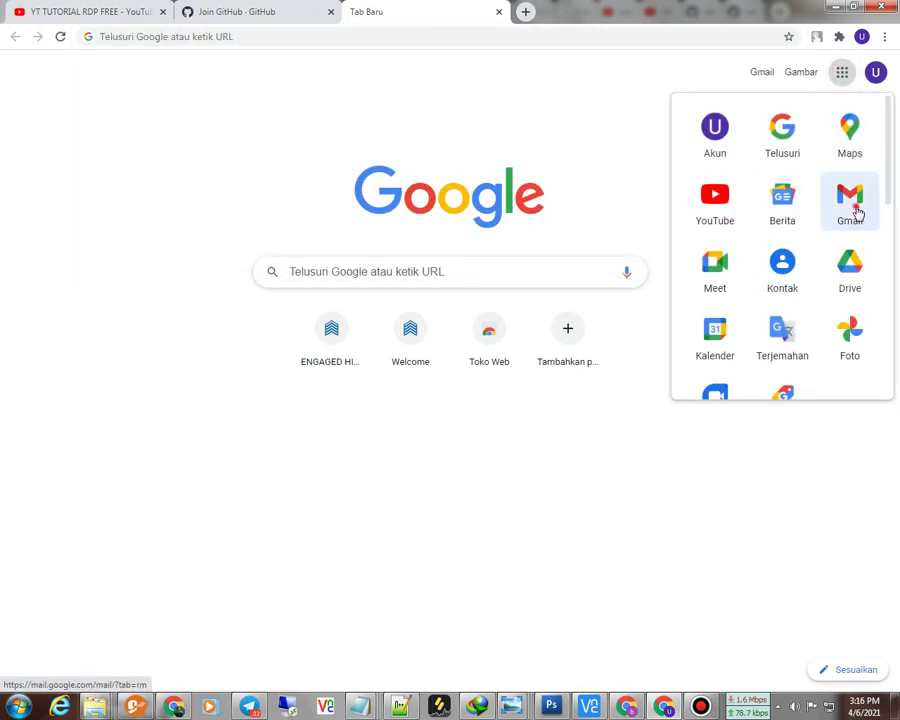
{"action": "left_click", "coordinate": [850, 205]}
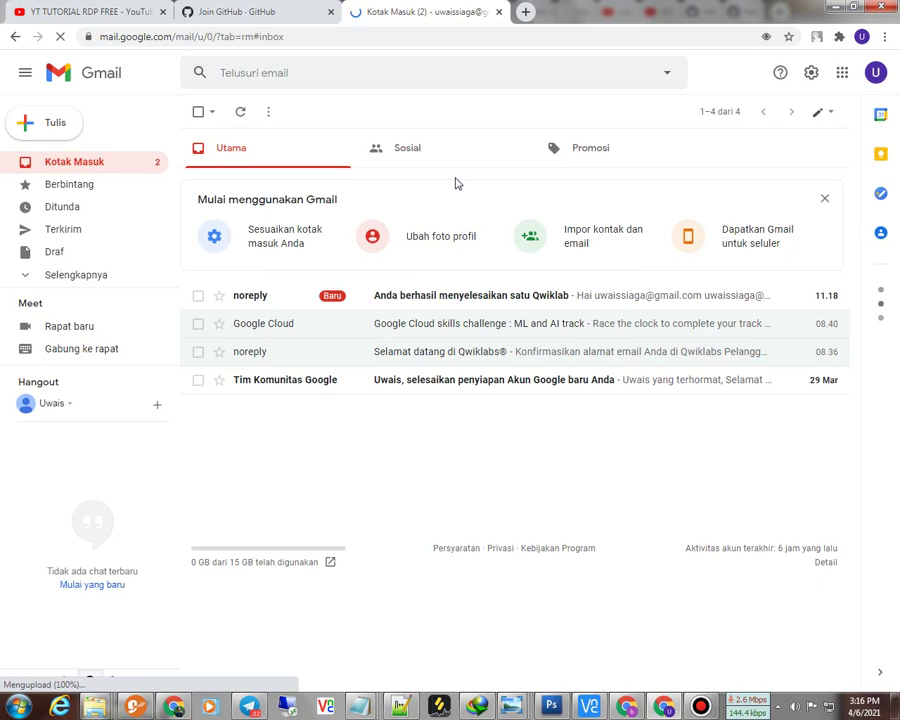
{"action": "left_click", "coordinate": [383, 295]}
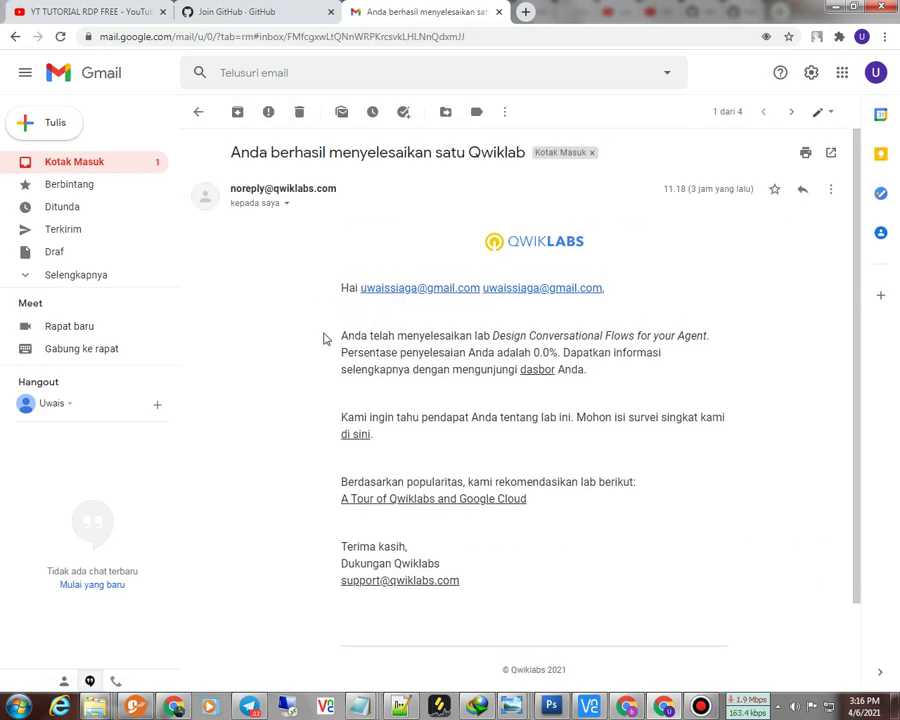
{"action": "left_click", "coordinate": [110, 164]}
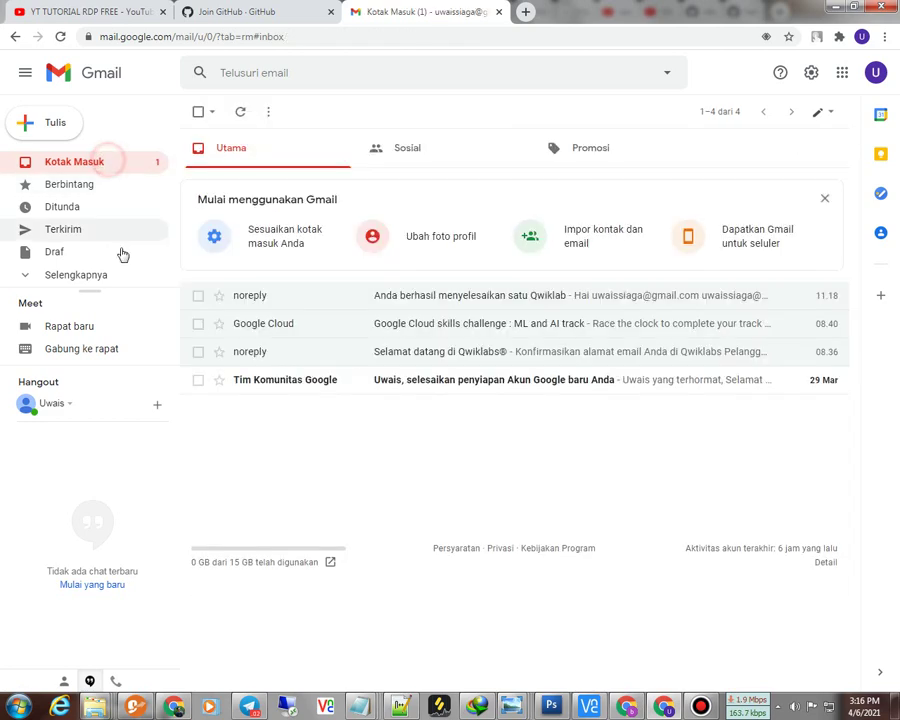
Step: Copy the signed-in account's e-mail address and go back to the GitHub sign-up tab
{"action": "left_click", "coordinate": [875, 72]}
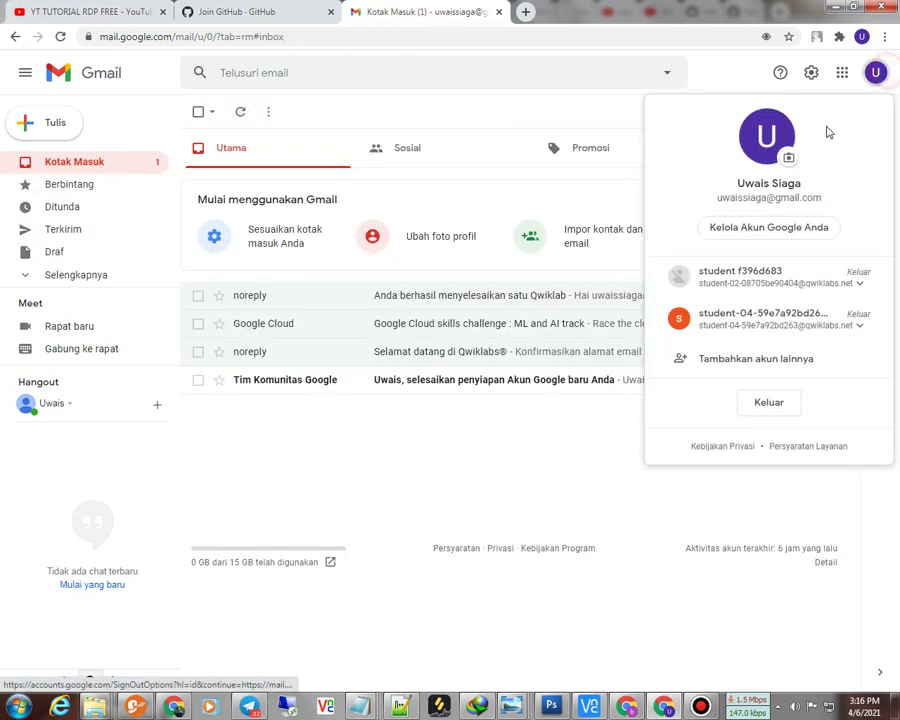
{"action": "triple_click", "coordinate": [718, 197]}
{"action": "left_click", "coordinate": [716, 195]}
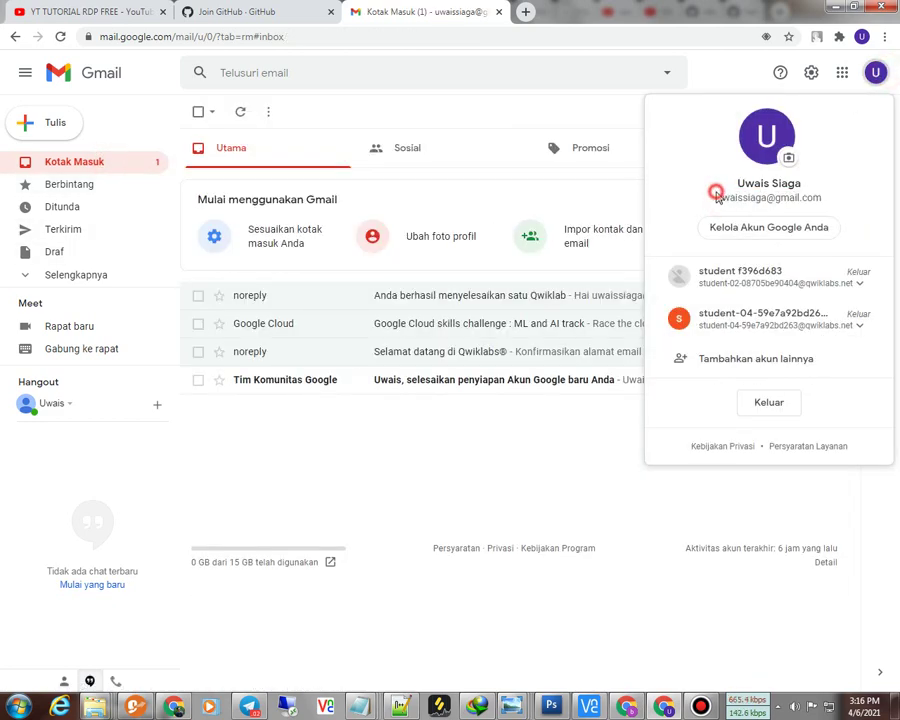
{"action": "left_click_drag", "start_coordinate": [716, 197], "coordinate": [835, 205]}
{"action": "right_click", "coordinate": [829, 205]}
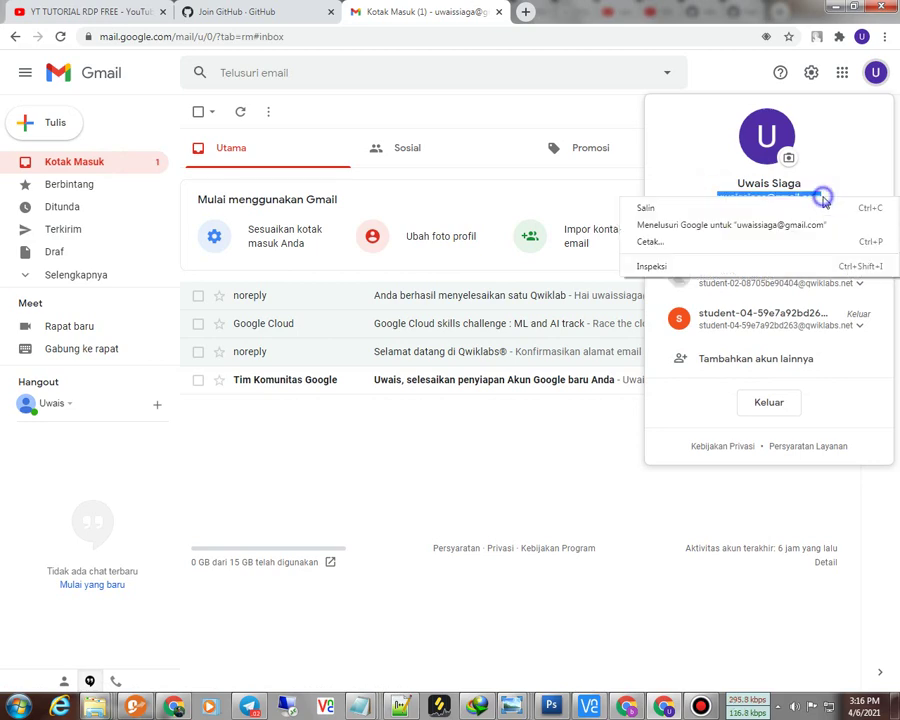
{"action": "left_click", "coordinate": [743, 205]}
{"action": "left_click", "coordinate": [262, 12]}
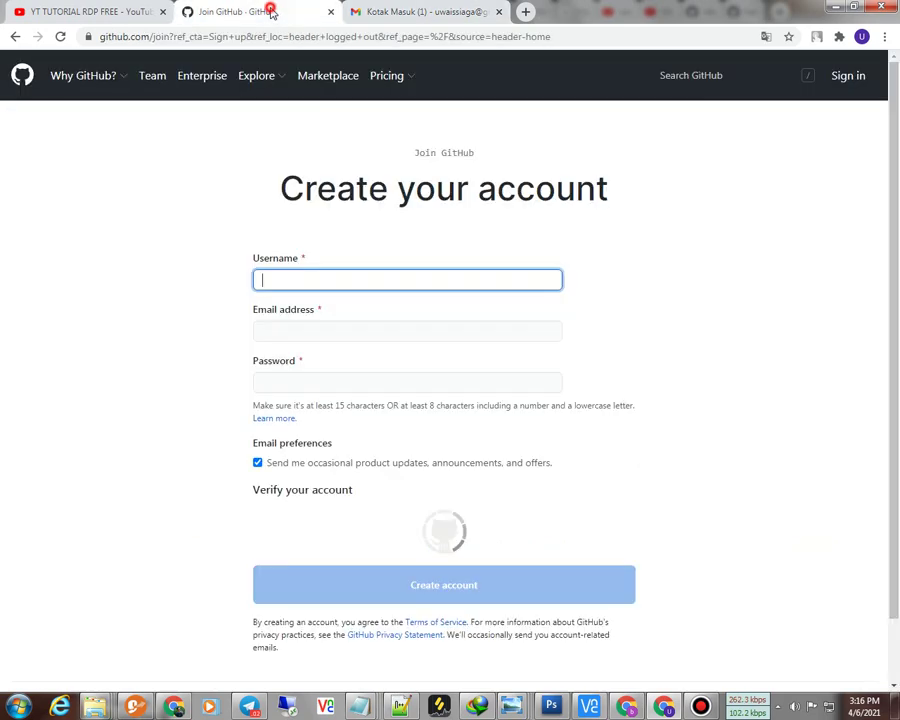
{"action": "right_click", "coordinate": [320, 283]}
{"action": "left_click", "coordinate": [338, 360]}
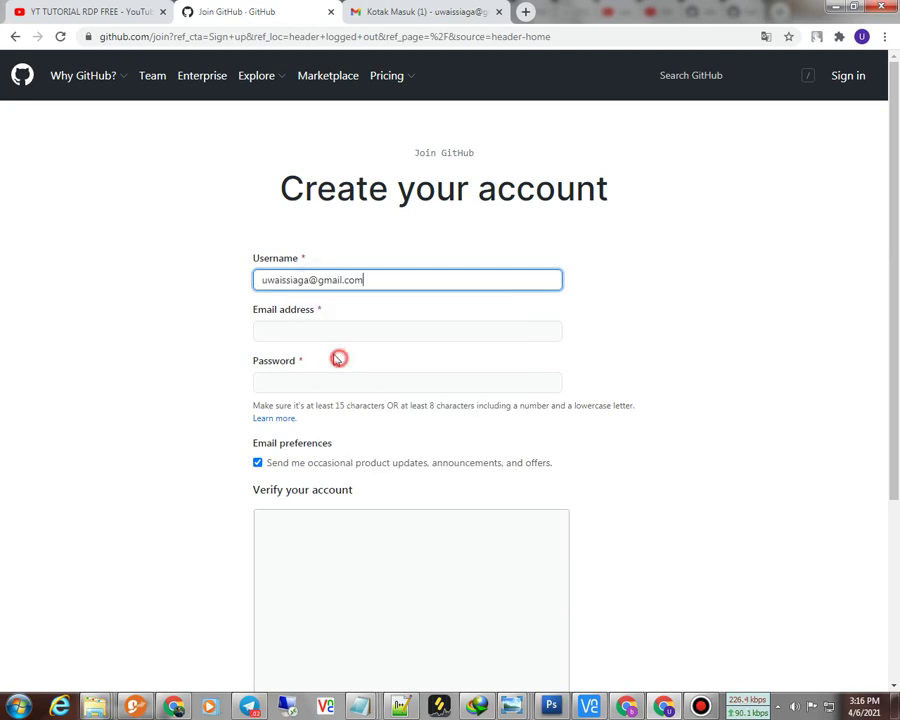
{"action": "right_click", "coordinate": [311, 332]}
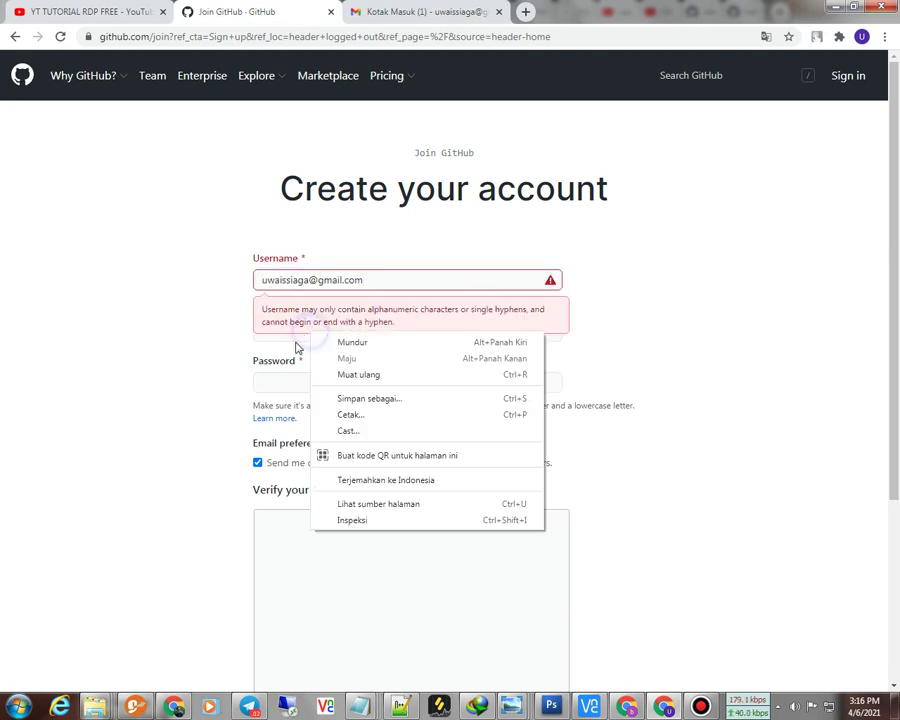
{"action": "left_click", "coordinate": [372, 279]}
{"action": "left_click_drag", "start_coordinate": [372, 279], "coordinate": [317, 280]}
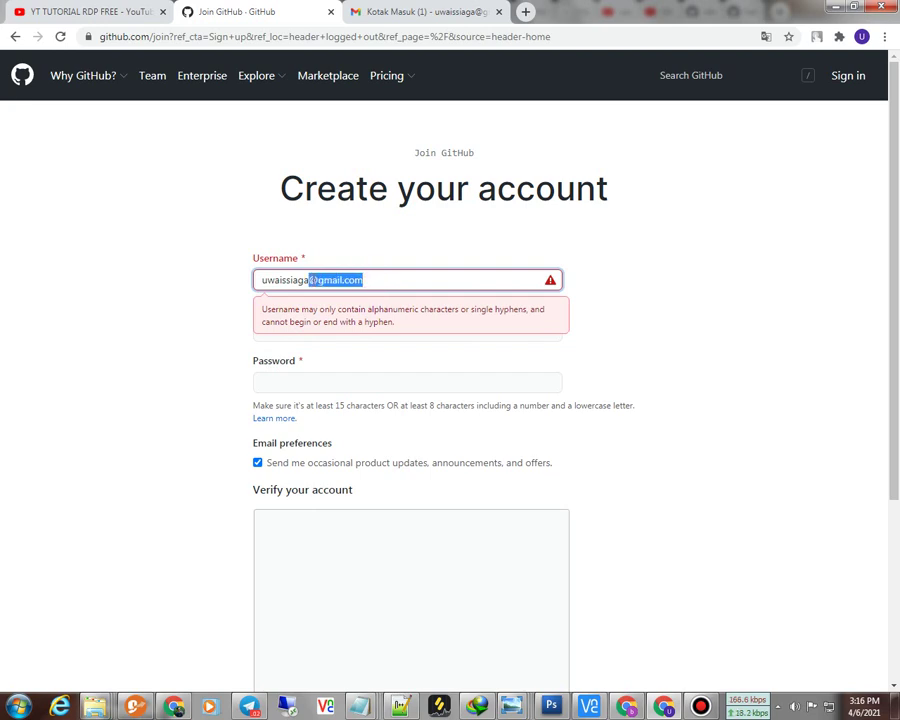
{"action": "key", "text": "BackSpace"}
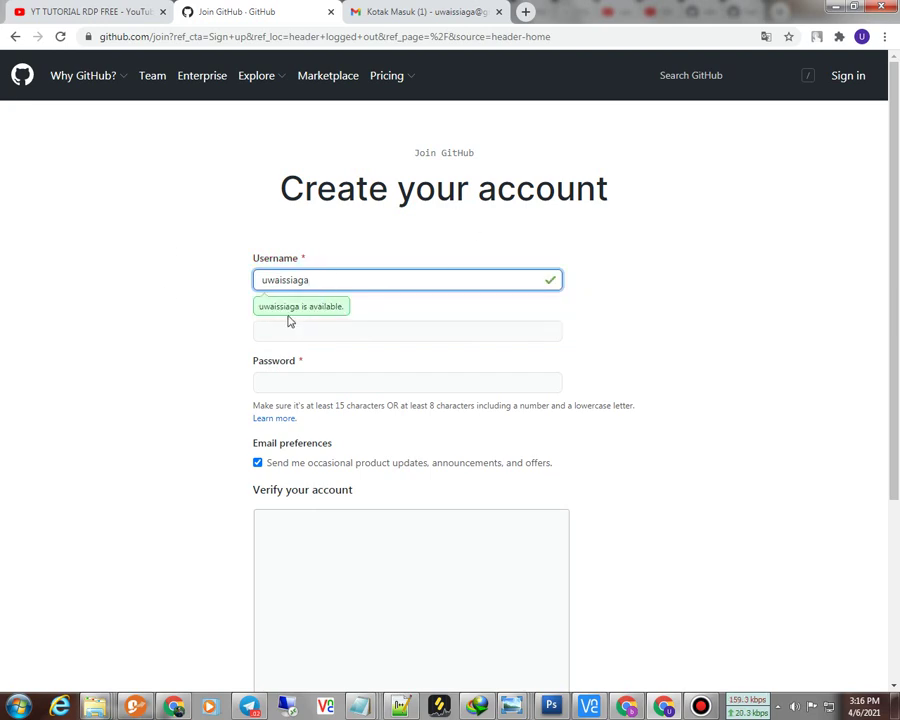
Step: Paste the account e-mail into Email address and the password into Password
{"action": "left_click", "coordinate": [293, 330]}
{"action": "right_click", "coordinate": [294, 332]}
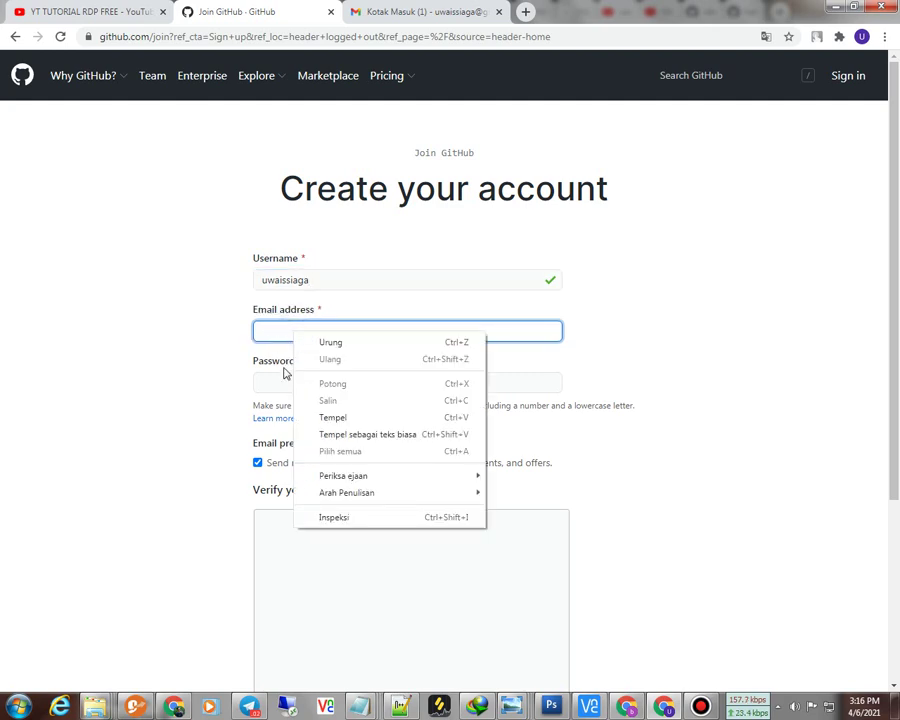
{"action": "left_click", "coordinate": [334, 418]}
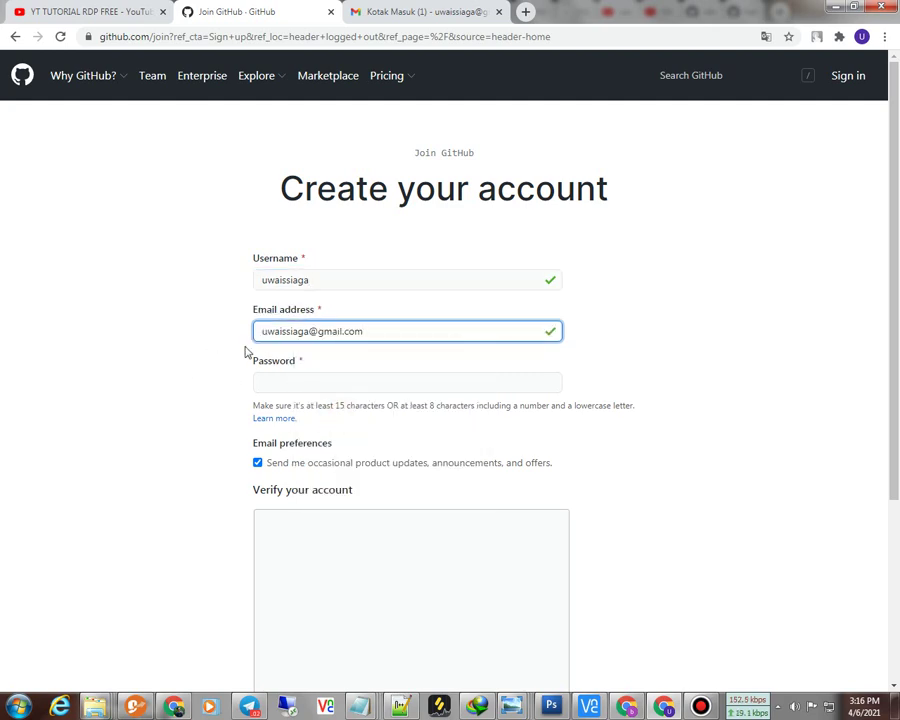
{"action": "left_click", "coordinate": [297, 386]}
{"action": "right_click", "coordinate": [297, 388]}
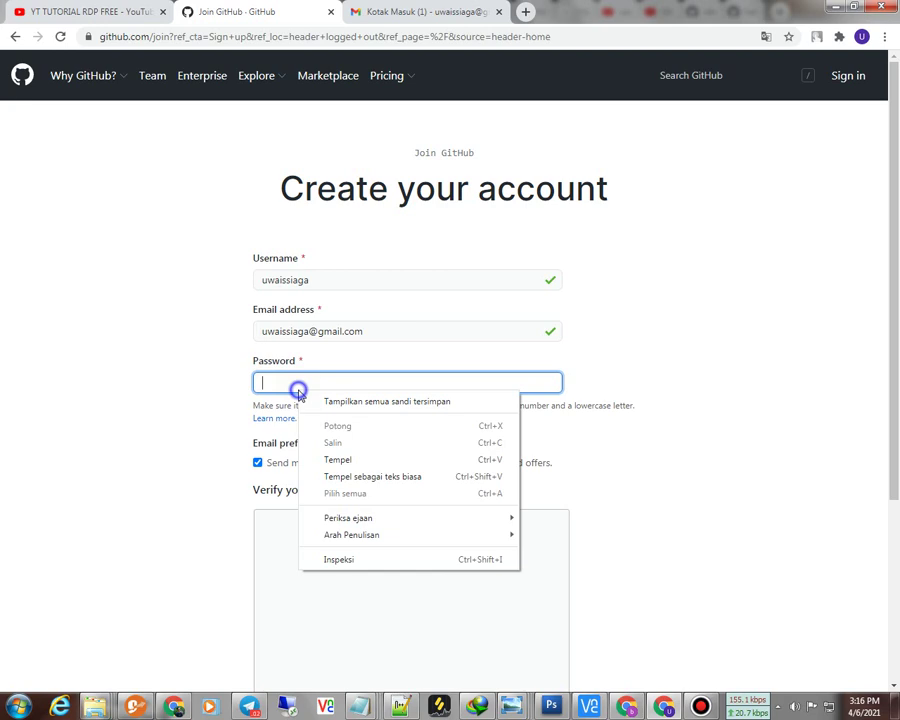
{"action": "left_click", "coordinate": [309, 462]}
{"action": "scroll", "coordinate": [78, 452], "scroll_direction": "down", "scroll_amount": 1}
{"action": "scroll", "coordinate": [78, 452], "scroll_direction": "down", "scroll_amount": 2}
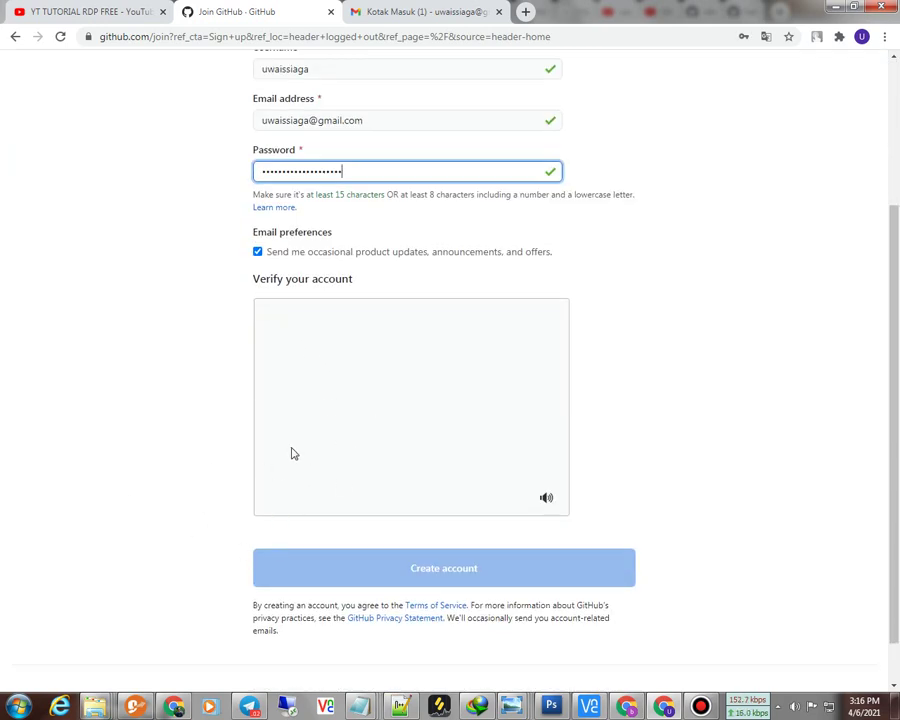
{"action": "scroll", "coordinate": [300, 465], "scroll_direction": "up", "scroll_amount": 1}
Step: Start the visual verification and reload until the dice puzzle (pick dice totalling 14) appears
{"action": "left_click", "coordinate": [490, 399]}
{"action": "left_click", "coordinate": [345, 512]}
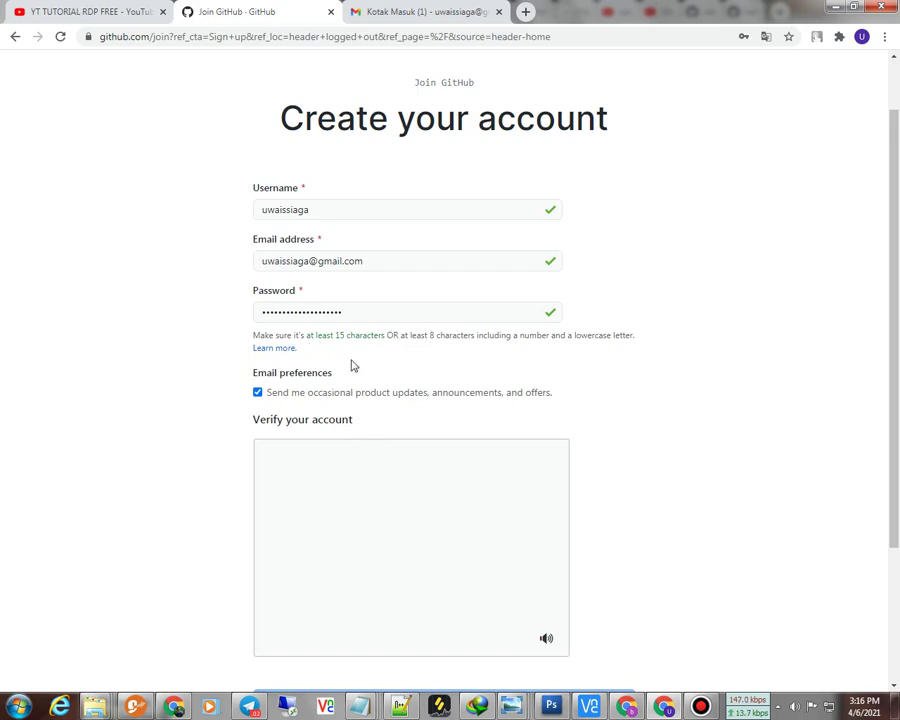
{"action": "scroll", "coordinate": [280, 455], "scroll_direction": "down", "scroll_amount": 1}
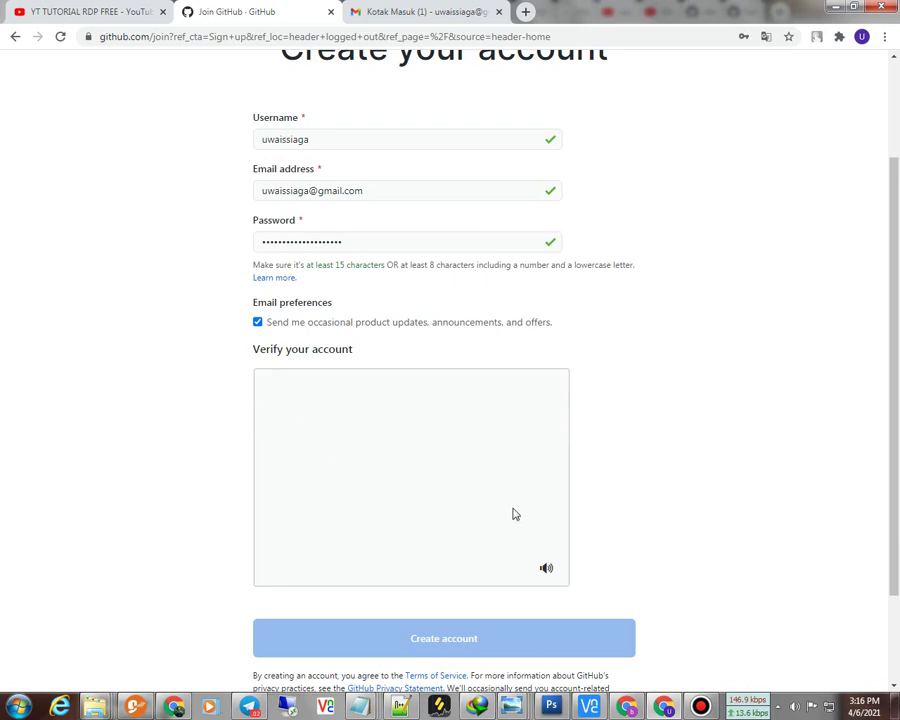
{"action": "scroll", "coordinate": [430, 545], "scroll_direction": "down", "scroll_amount": 1}
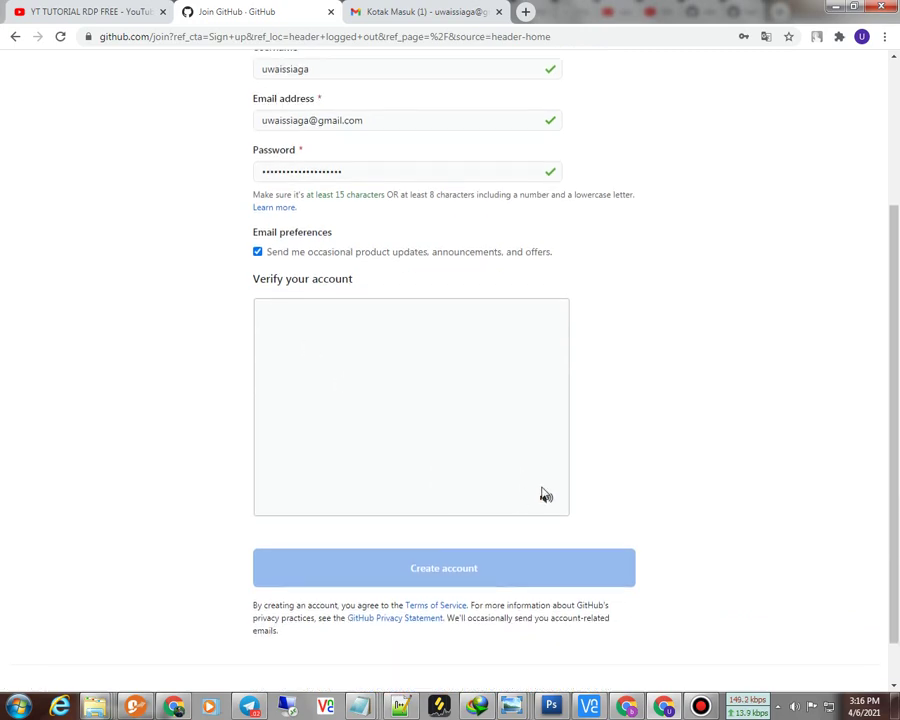
{"action": "left_click", "coordinate": [545, 499]}
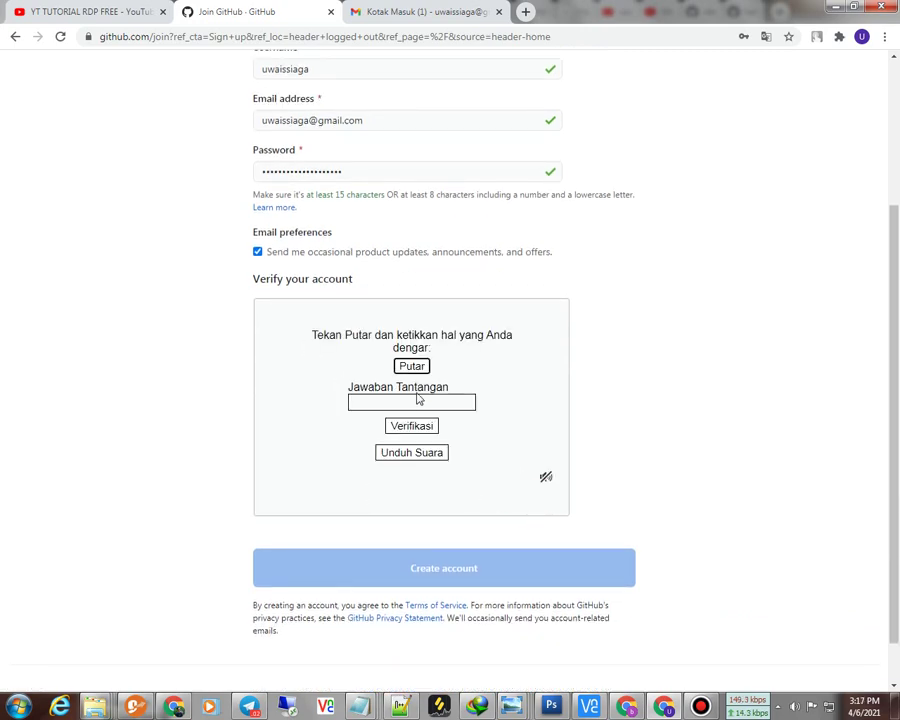
{"action": "left_click", "coordinate": [546, 477]}
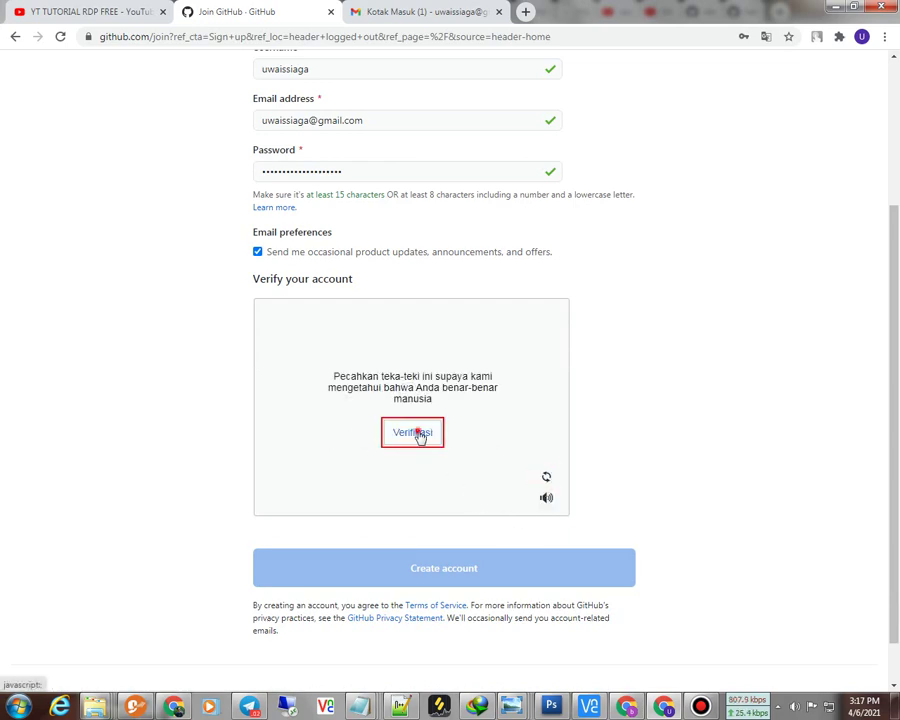
{"action": "left_click", "coordinate": [416, 432]}
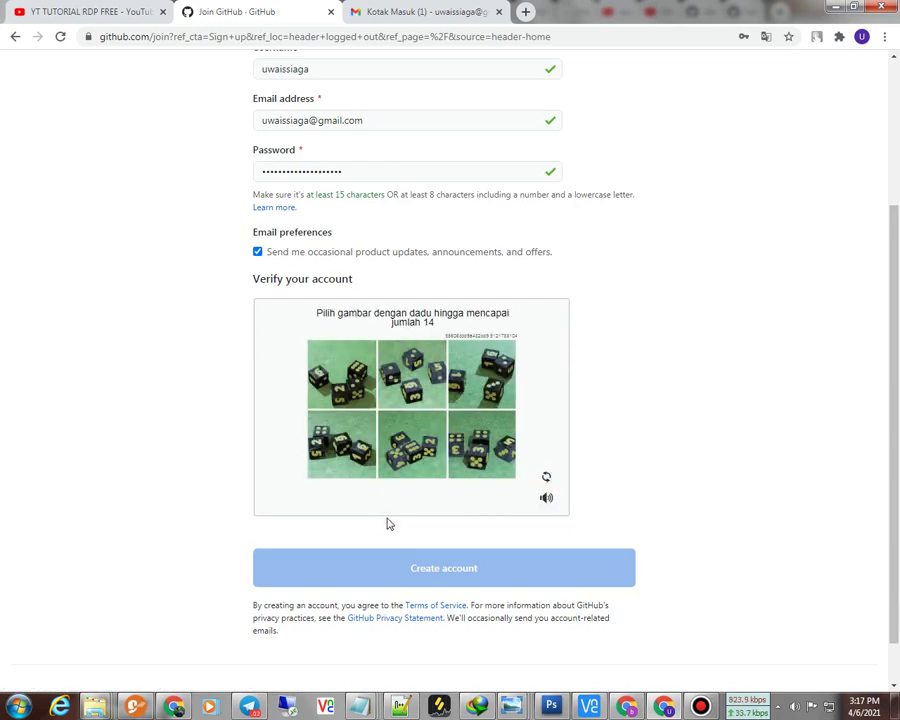
{"action": "scroll", "coordinate": [375, 472], "scroll_direction": "up", "scroll_amount": 2}
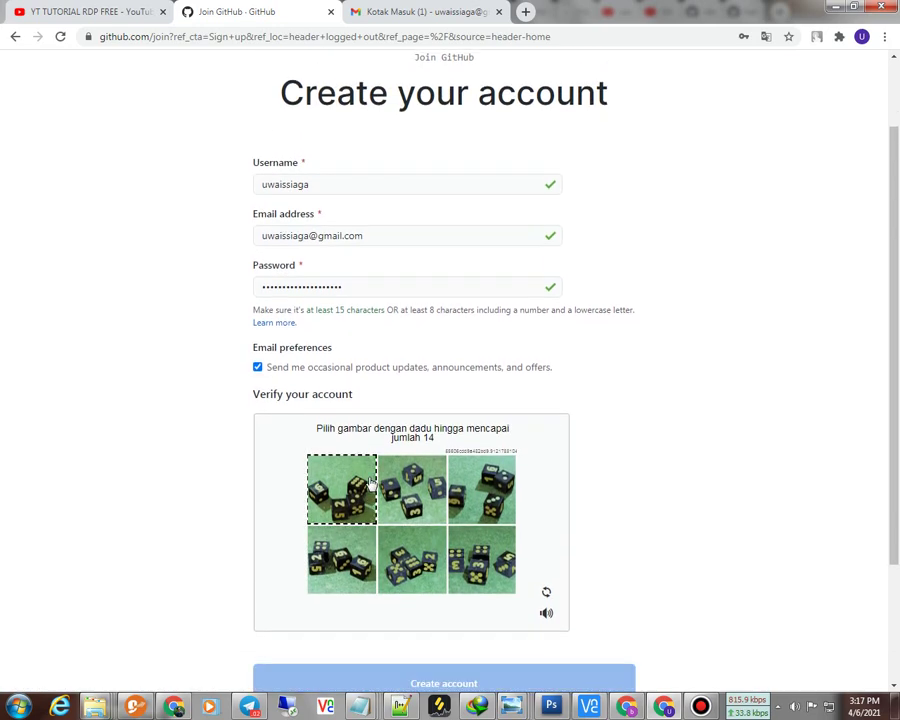
{"action": "scroll", "coordinate": [370, 483], "scroll_direction": "down", "scroll_amount": 1}
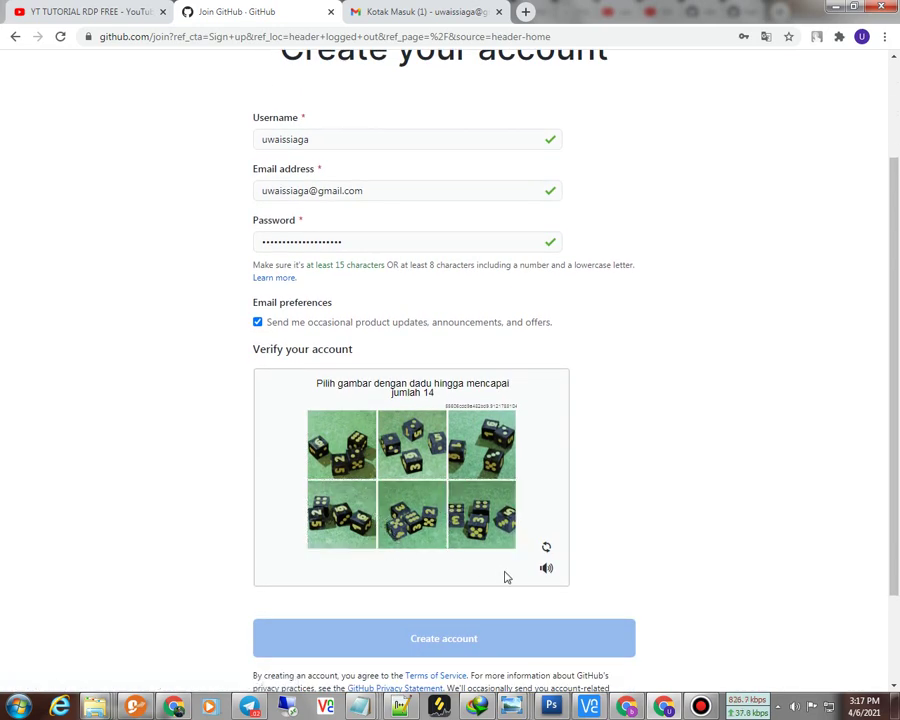
{"action": "left_click", "coordinate": [547, 548]}
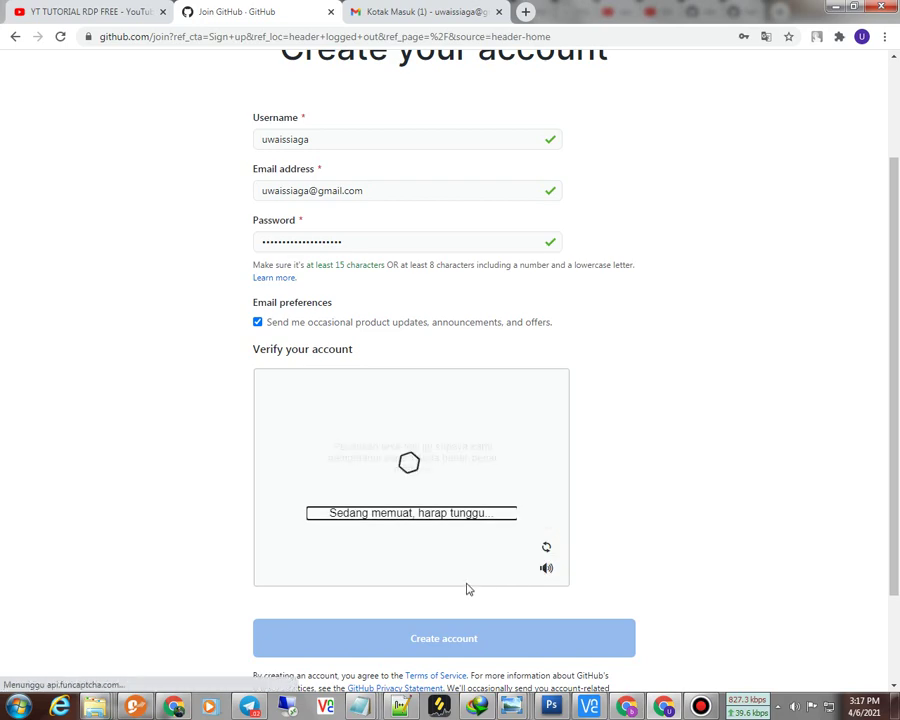
{"action": "left_click", "coordinate": [412, 502]}
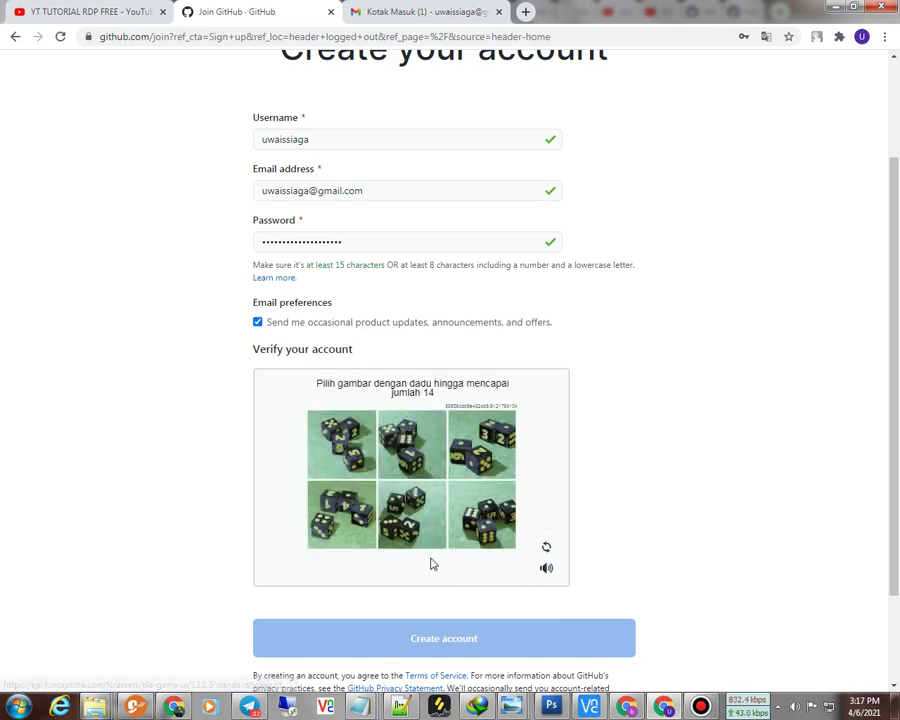
{"action": "left_click", "coordinate": [546, 549]}
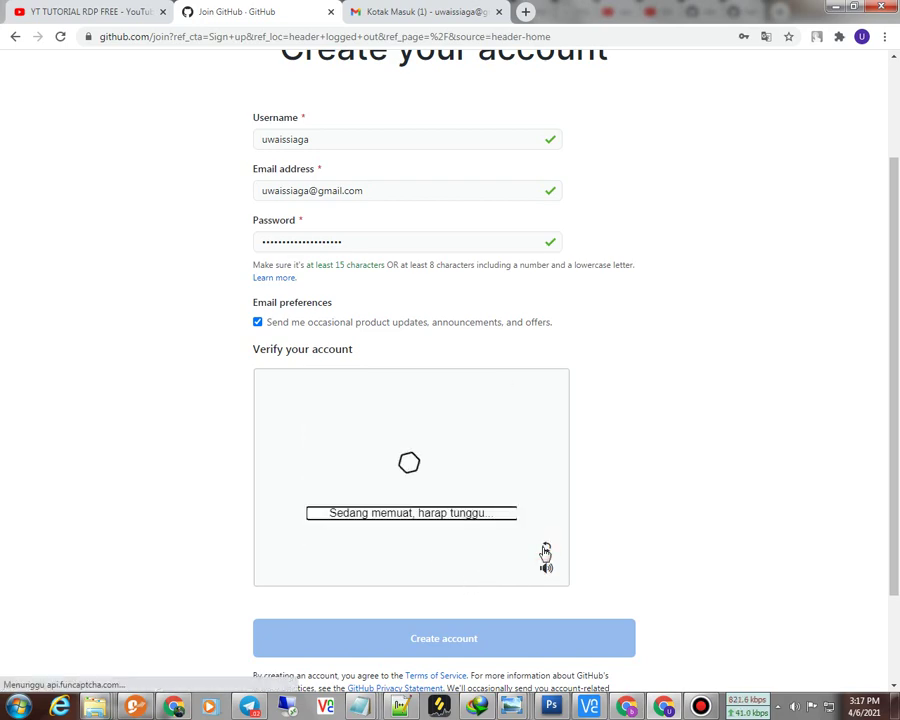
{"action": "left_click", "coordinate": [424, 508]}
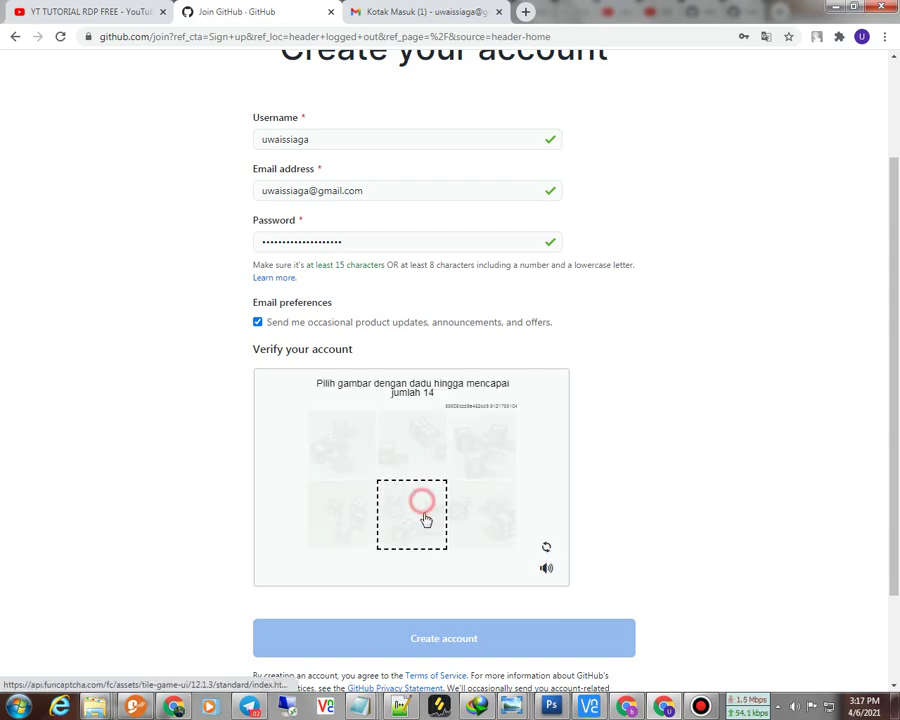
{"action": "left_click", "coordinate": [547, 545]}
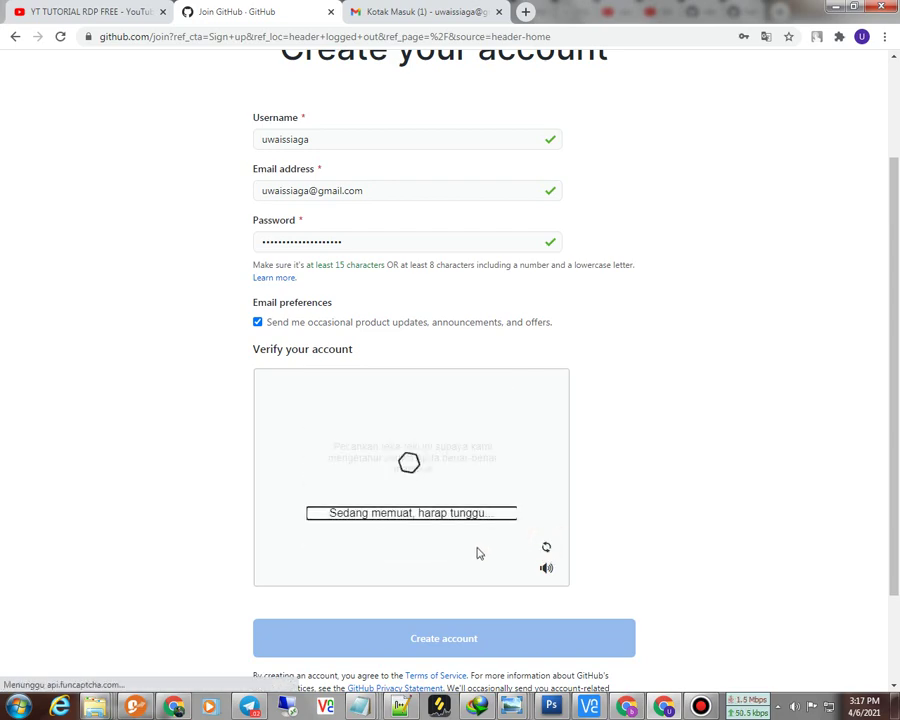
{"action": "left_click", "coordinate": [424, 512]}
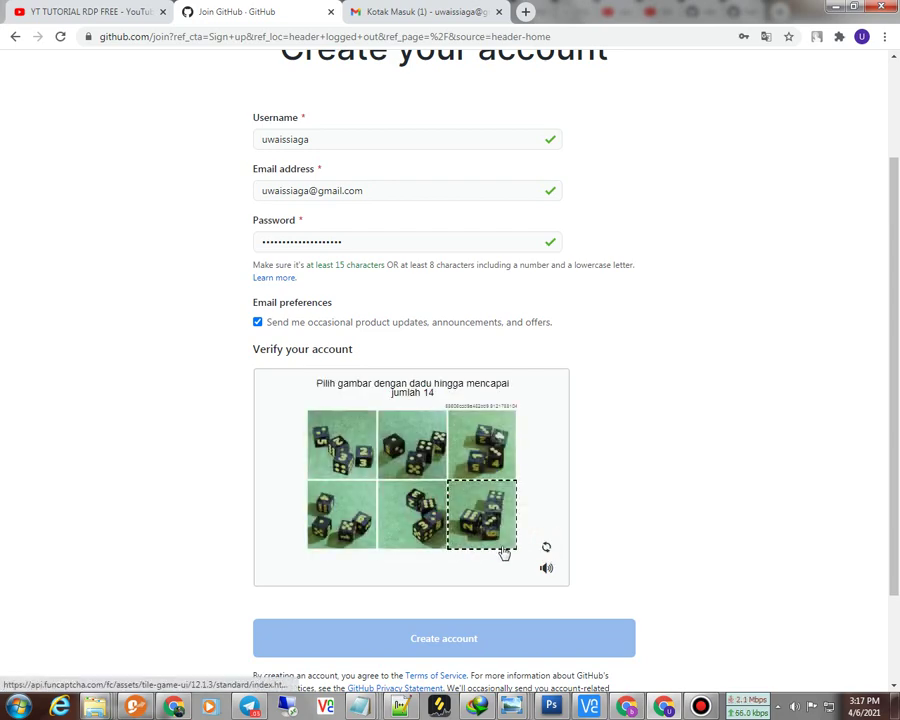
Step: Copy the e-mail address already entered in the form's Email field
{"action": "scroll", "coordinate": [372, 314], "scroll_direction": "up", "scroll_amount": 1}
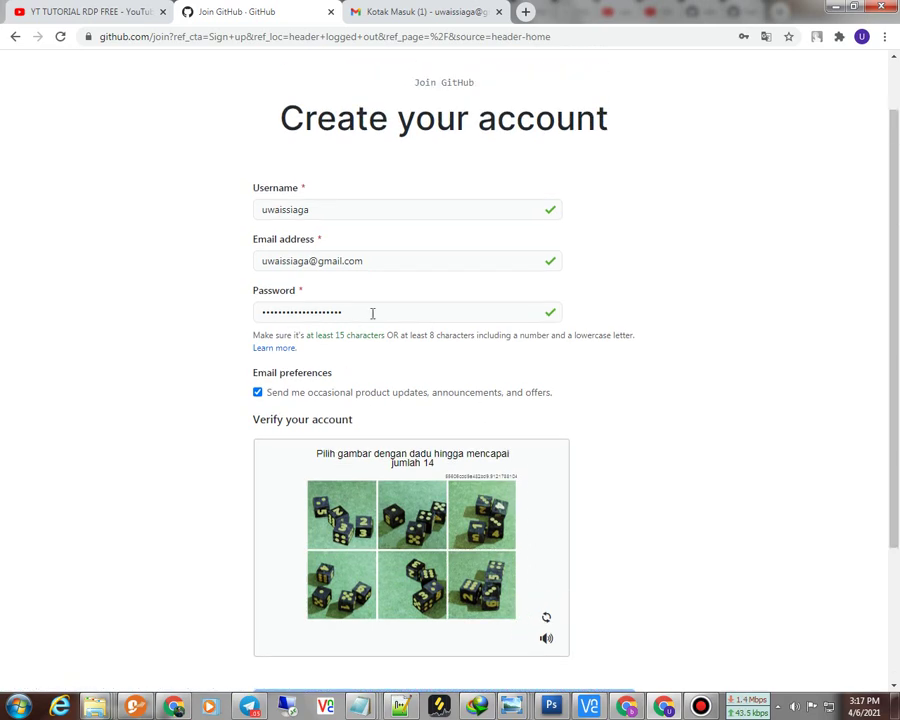
{"action": "left_click_drag", "start_coordinate": [390, 267], "coordinate": [252, 266]}
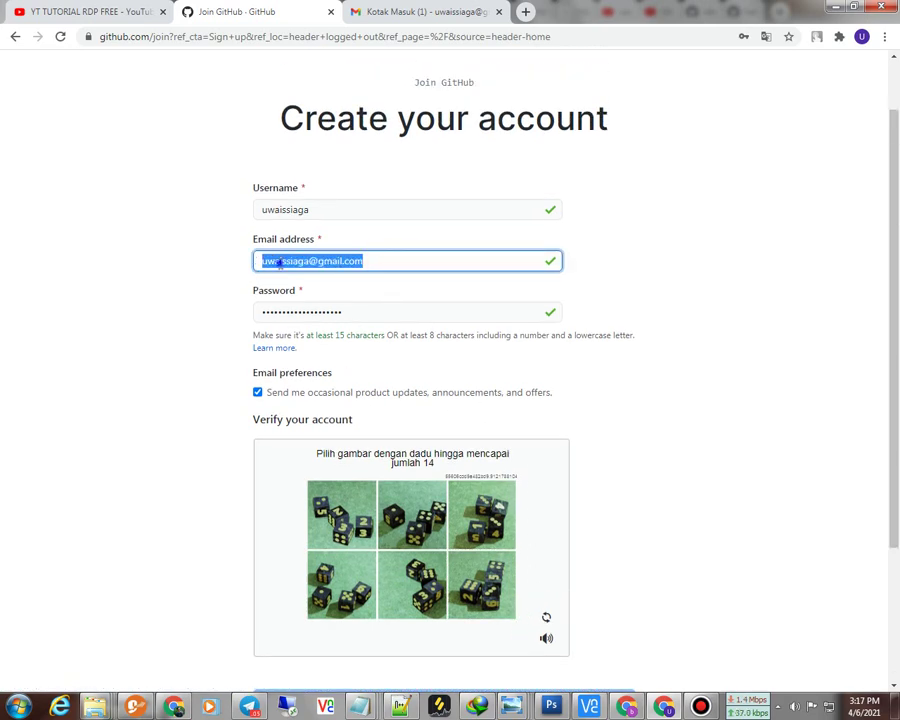
{"action": "right_click", "coordinate": [295, 262]}
{"action": "left_click", "coordinate": [311, 289]}
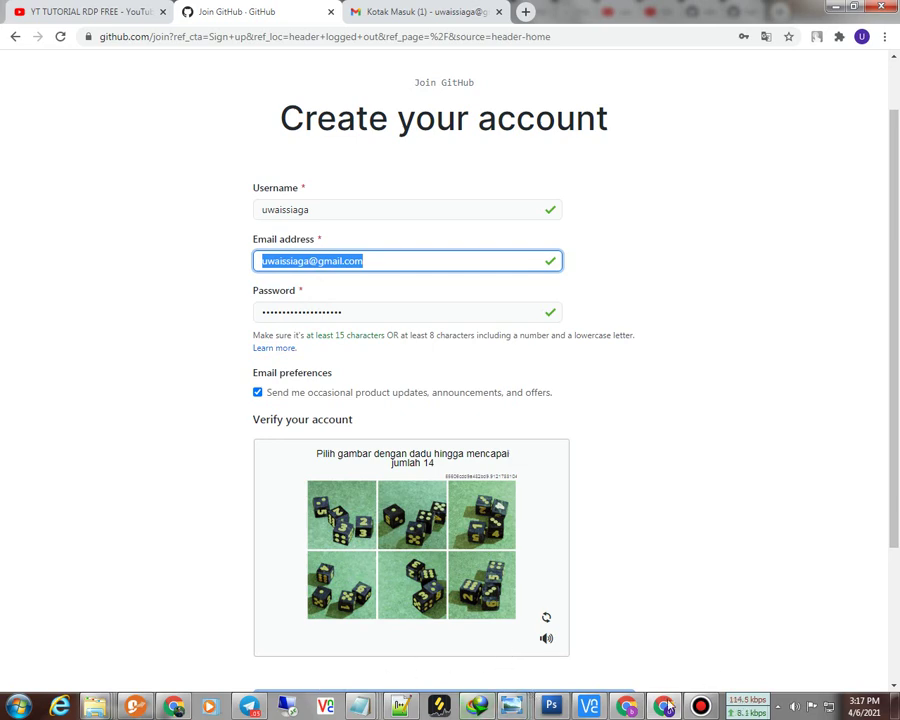
{"action": "key", "text": "alt+Tab"}
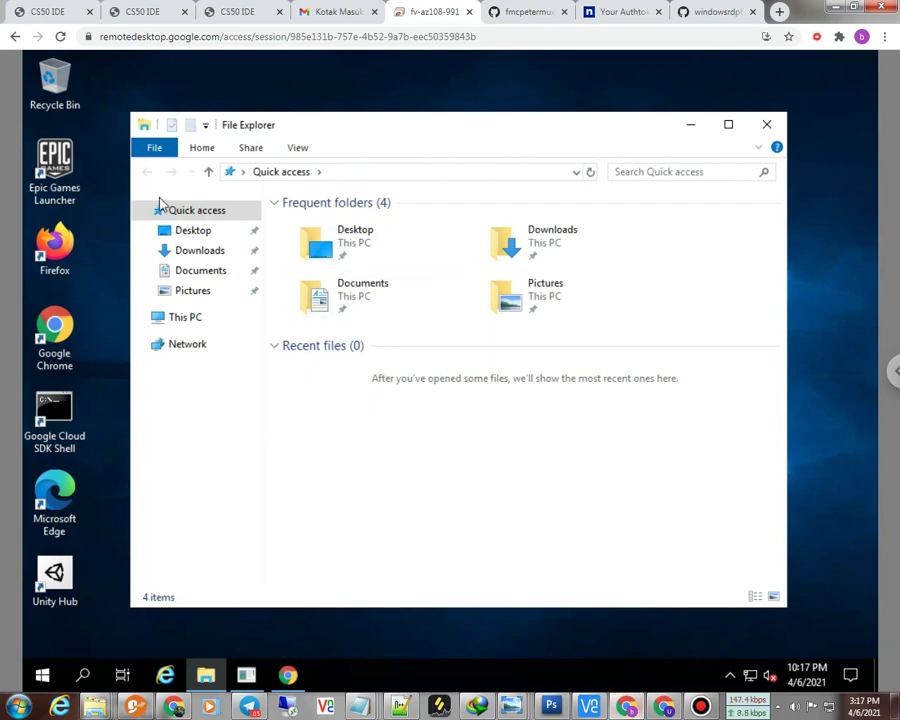
Step: Launch Chrome on the remote machine, search Google for 'github', and open github.com
{"action": "double_click", "coordinate": [62, 328]}
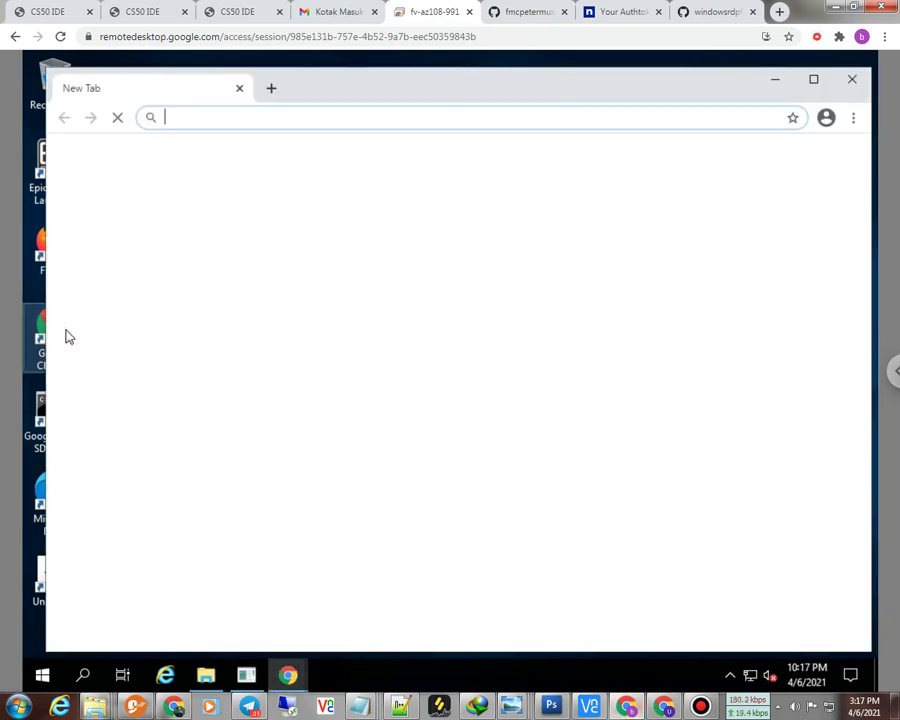
{"action": "right_click", "coordinate": [342, 120]}
{"action": "left_click", "coordinate": [310, 121]}
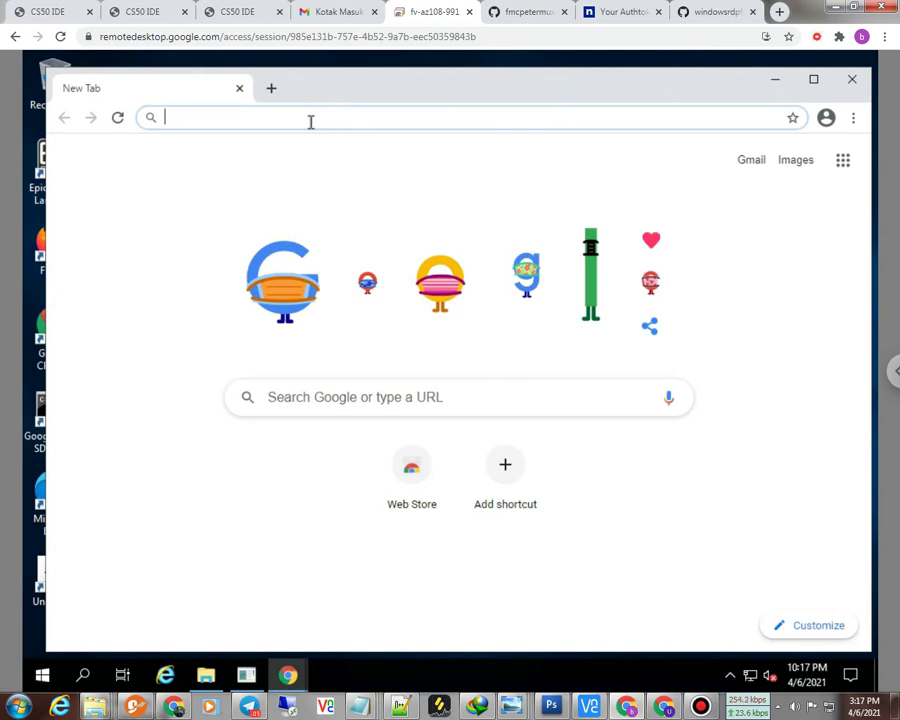
{"action": "type", "text": "github"}
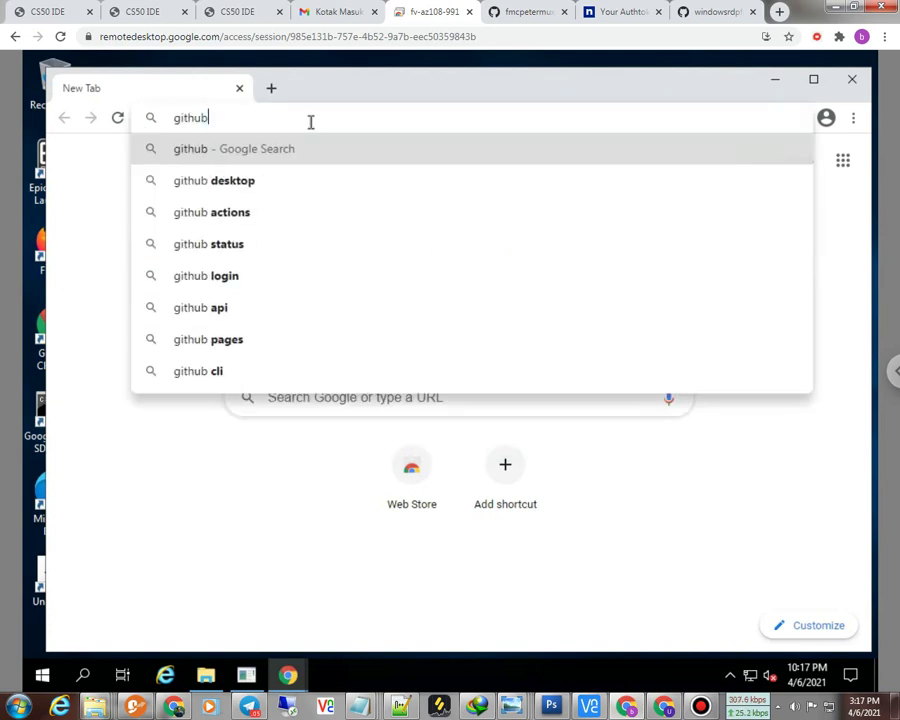
{"action": "key", "text": "Return"}
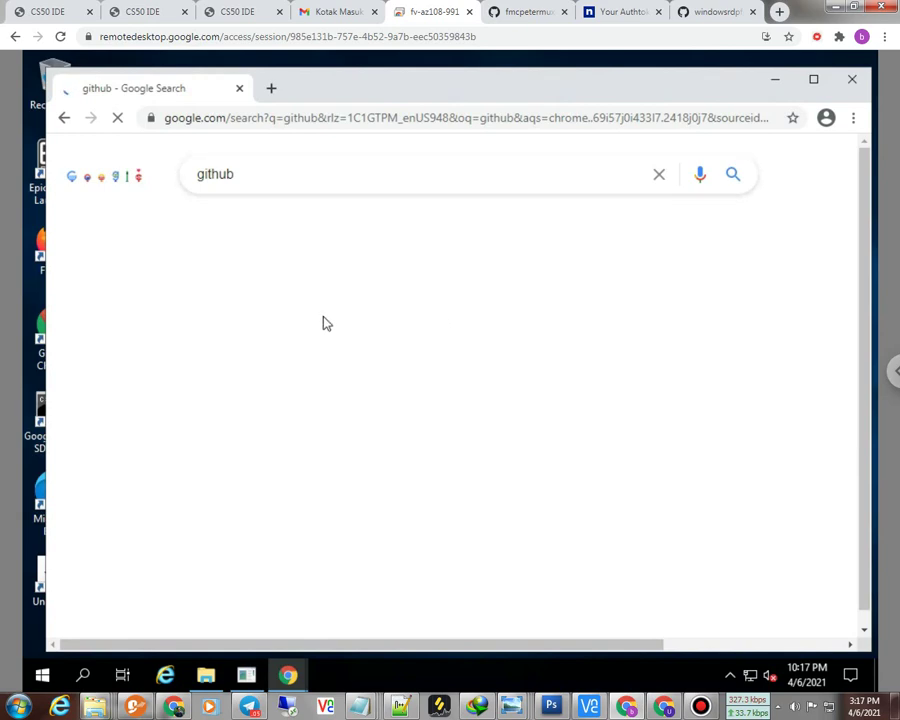
{"action": "scroll", "coordinate": [320, 522], "scroll_direction": "down", "scroll_amount": 1}
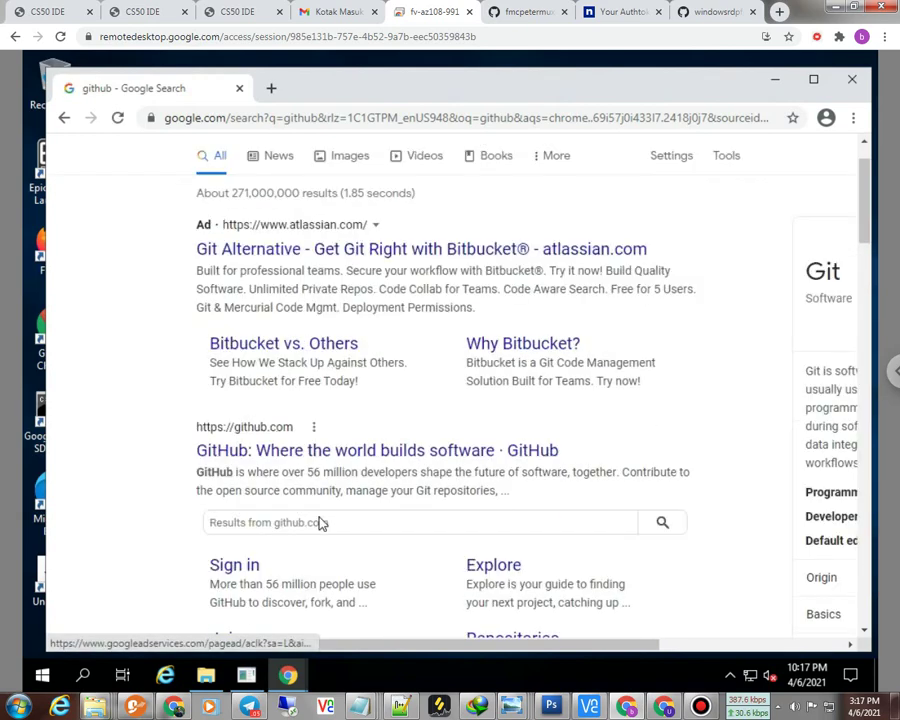
{"action": "left_click", "coordinate": [308, 451]}
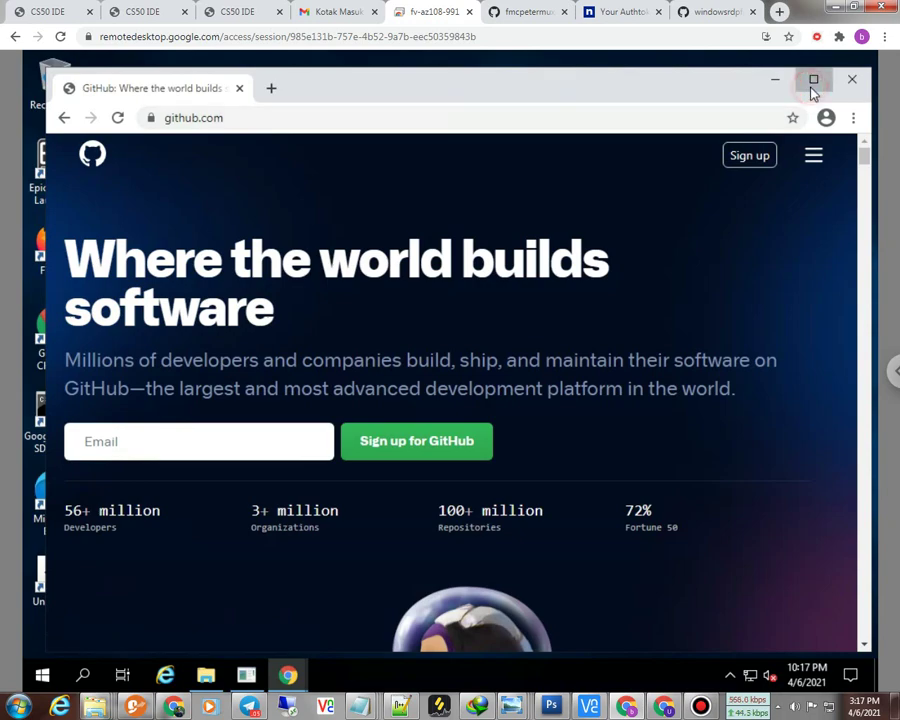
Step: Maximize the remote browser and open GitHub's Create your account page
{"action": "left_click", "coordinate": [812, 84]}
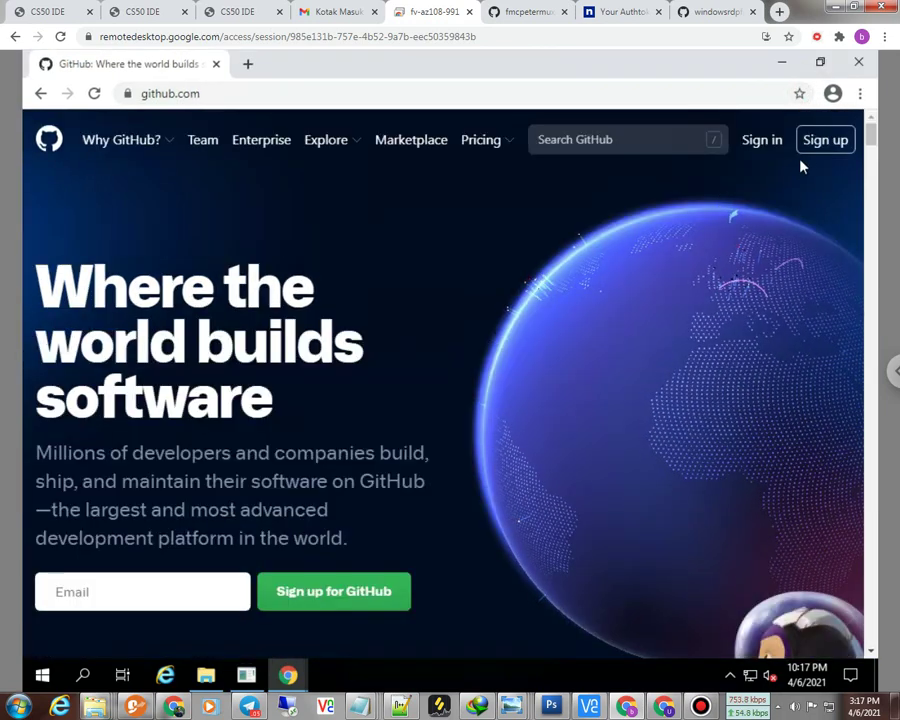
{"action": "left_click", "coordinate": [822, 142]}
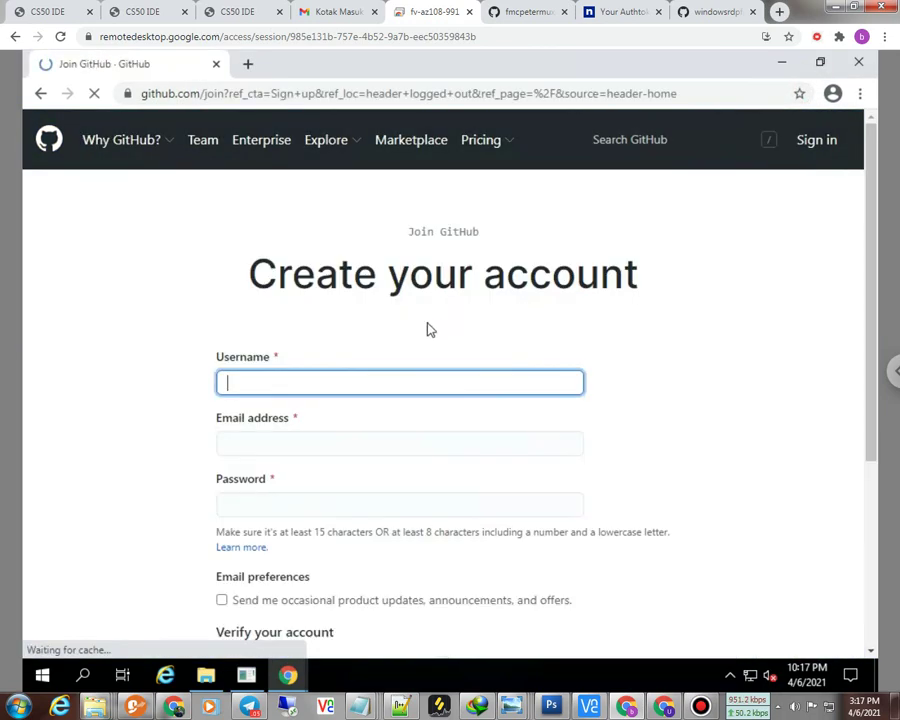
{"action": "right_click", "coordinate": [267, 390]}
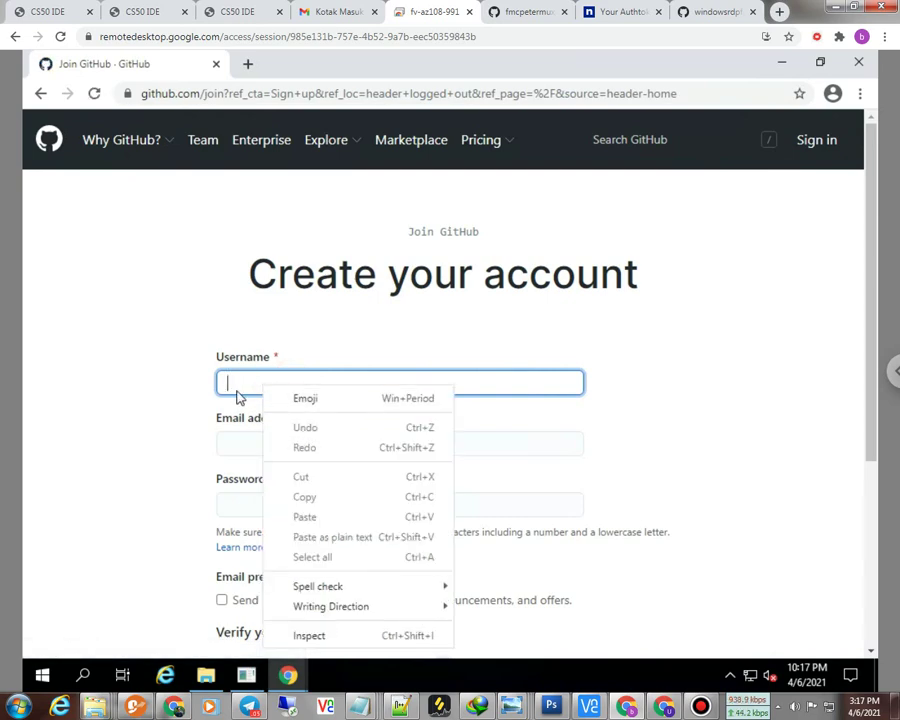
{"action": "left_click", "coordinate": [232, 388]}
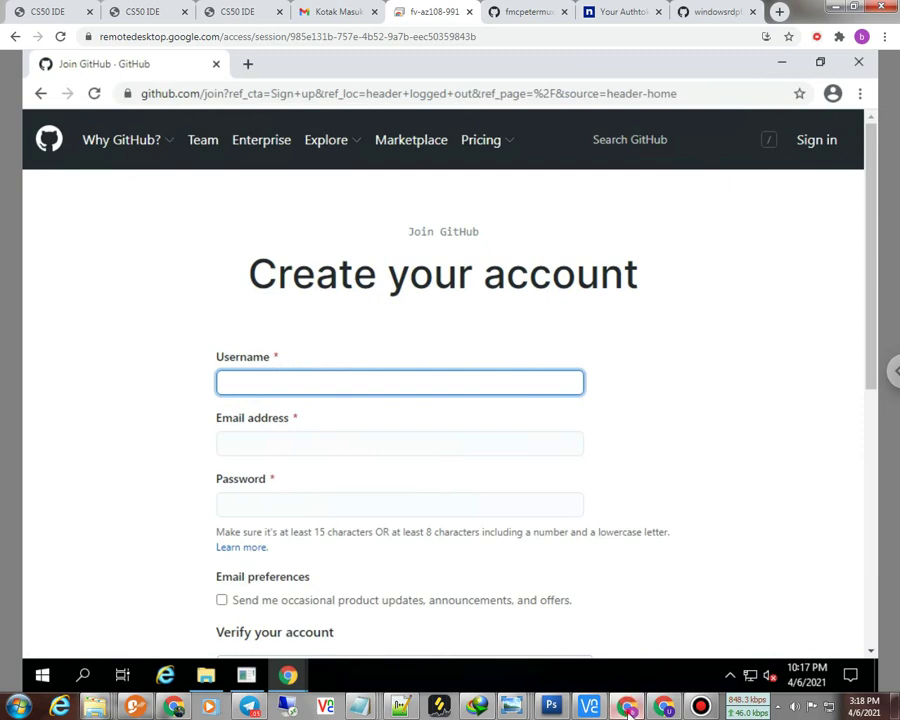
{"action": "left_click", "coordinate": [627, 706]}
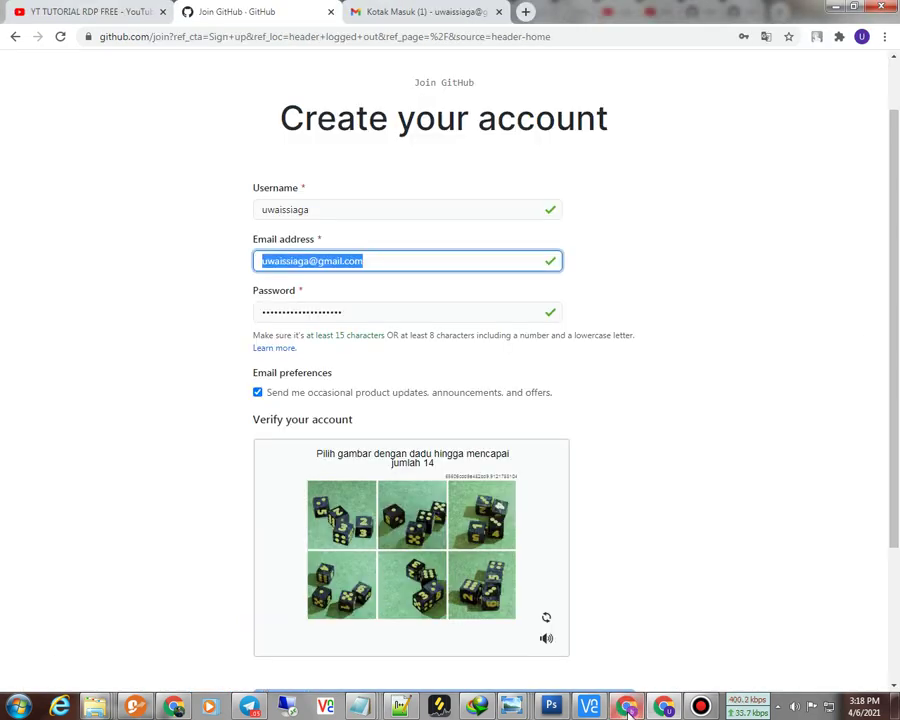
Step: Type the chosen username into the remote form's Username field
{"action": "left_click", "coordinate": [627, 706]}
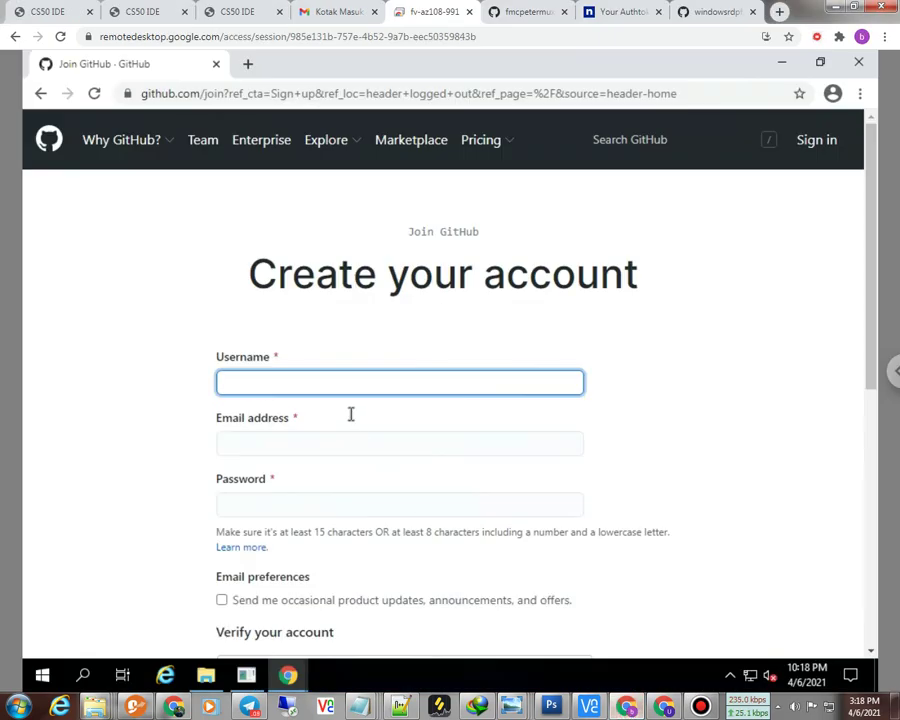
{"action": "type", "text": "ueaiw"}
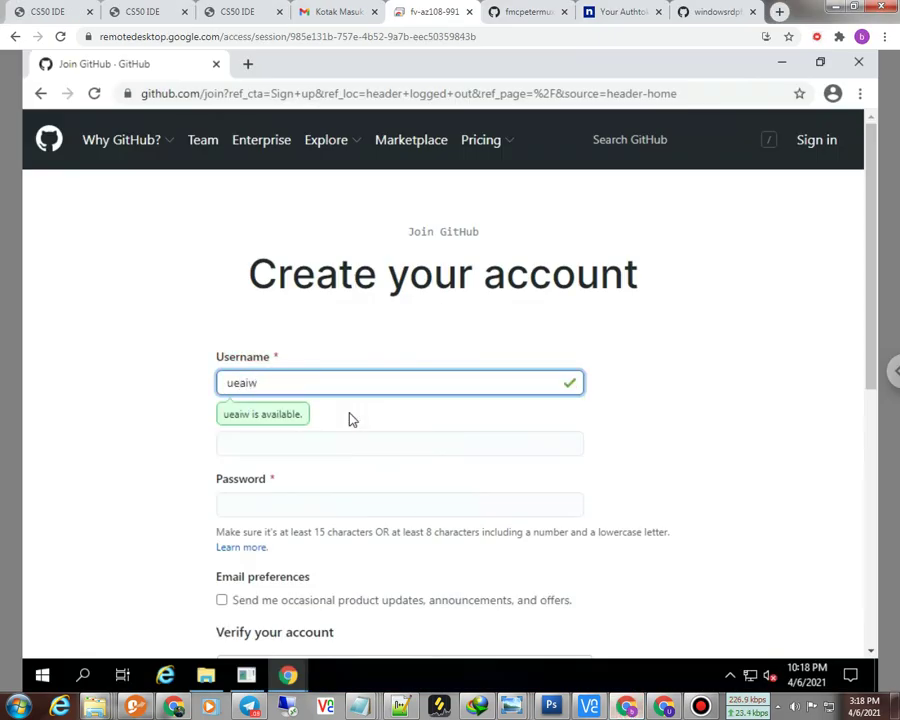
{"action": "key", "text": "BackSpace"}
{"action": "key", "text": "BackSpace"}
{"action": "key", "text": "BackSpace"}
{"action": "key", "text": "BackSpace"}
{"action": "key", "text": "BackSpace"}
{"action": "type", "text": "u"}
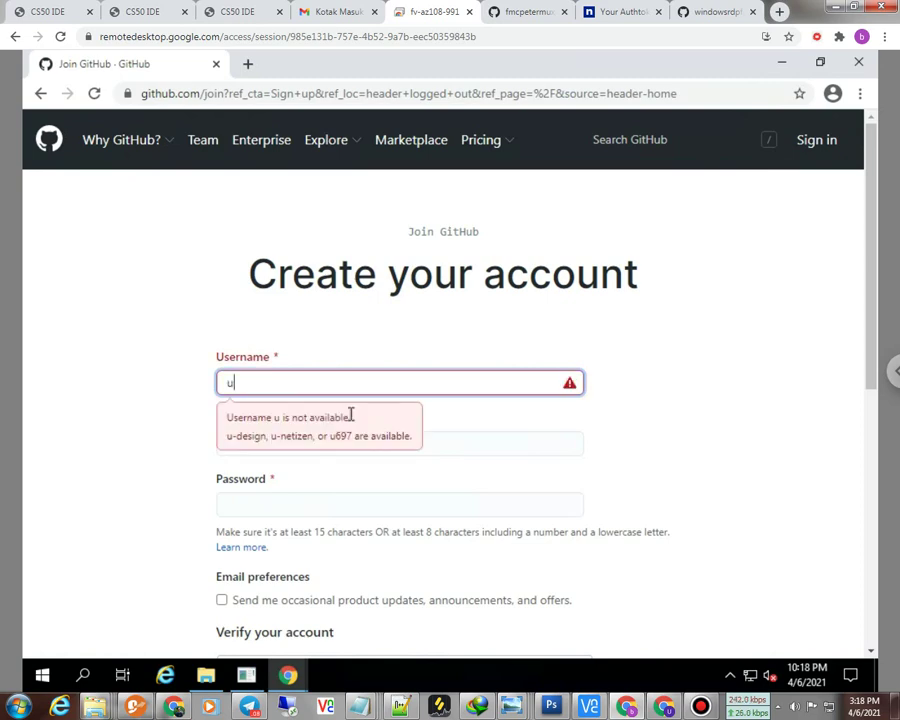
{"action": "type", "text": "wais"}
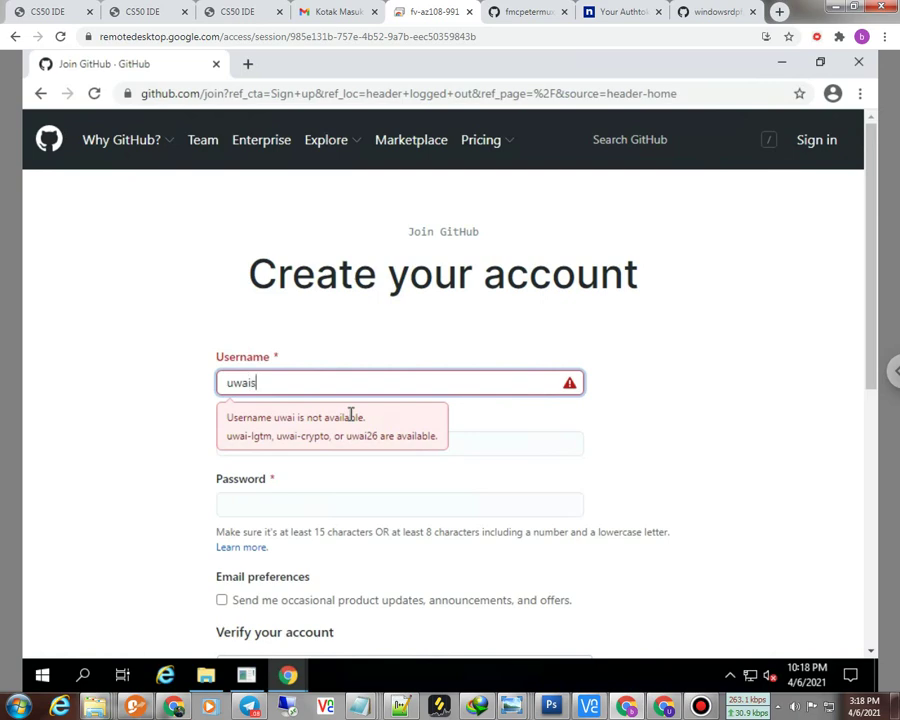
{"action": "type", "text": "sia"}
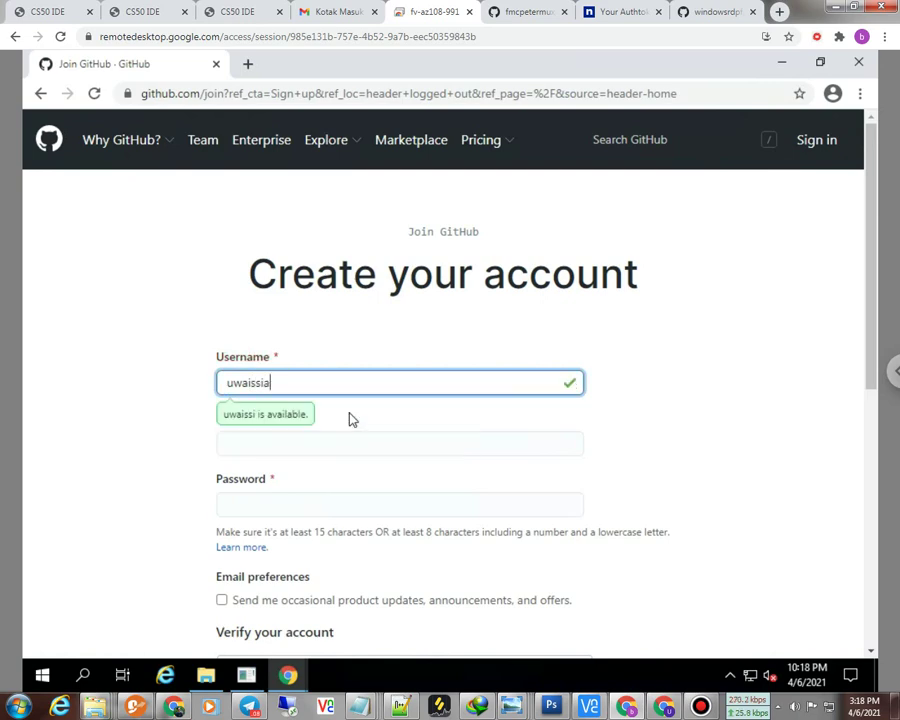
{"action": "type", "text": "ga"}
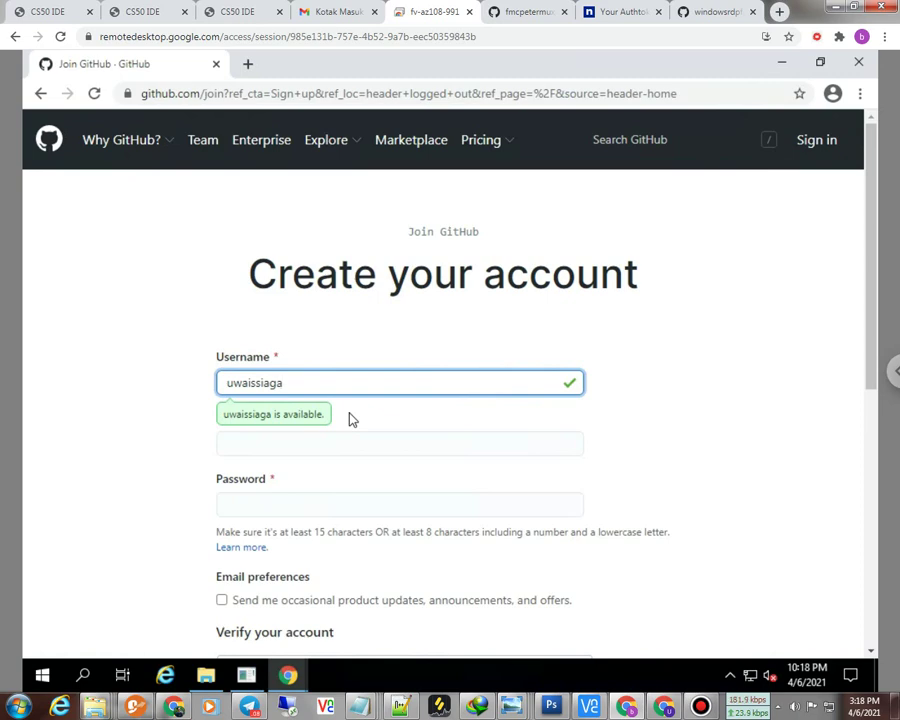
{"action": "key", "text": "Tab"}
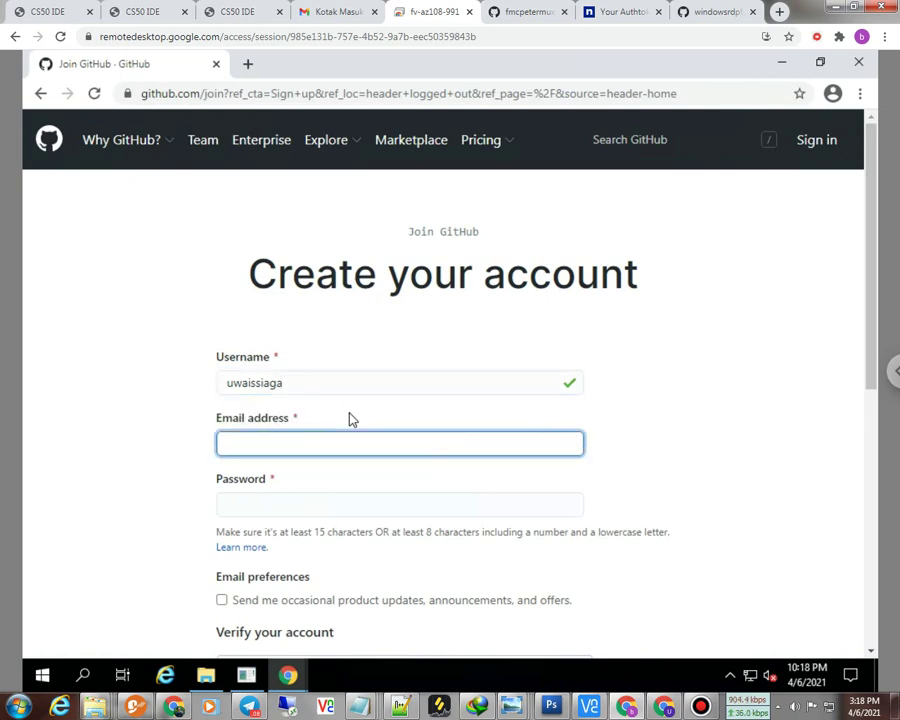
{"action": "left_click_drag", "start_coordinate": [291, 382], "coordinate": [212, 390]}
{"action": "right_click", "coordinate": [236, 385]}
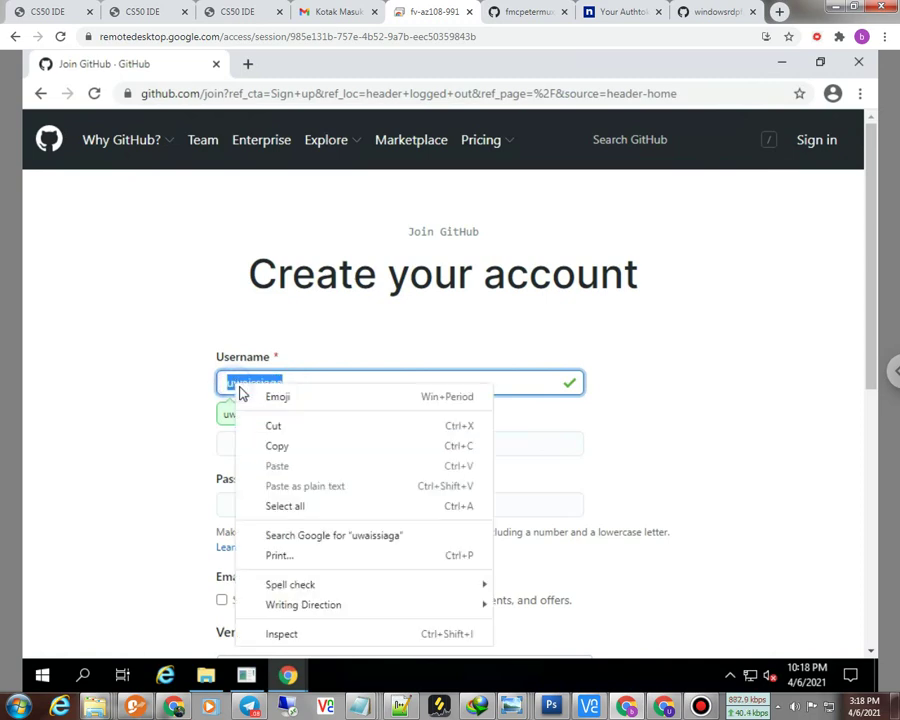
{"action": "left_click", "coordinate": [263, 444]}
{"action": "right_click", "coordinate": [252, 446]}
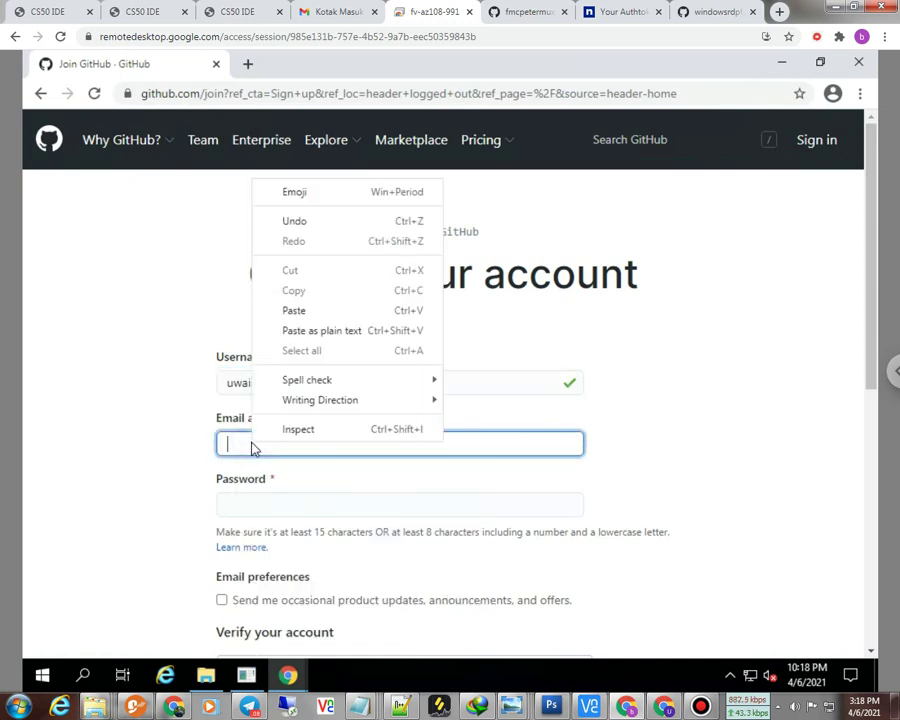
{"action": "left_click", "coordinate": [298, 310]}
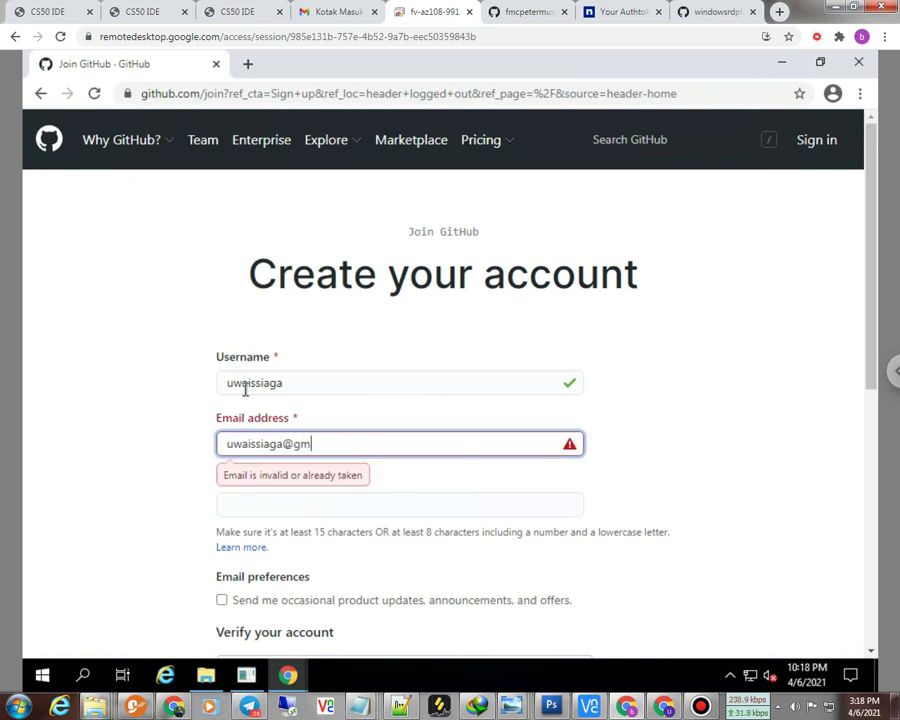
{"action": "type", "text": "@gmail.com"}
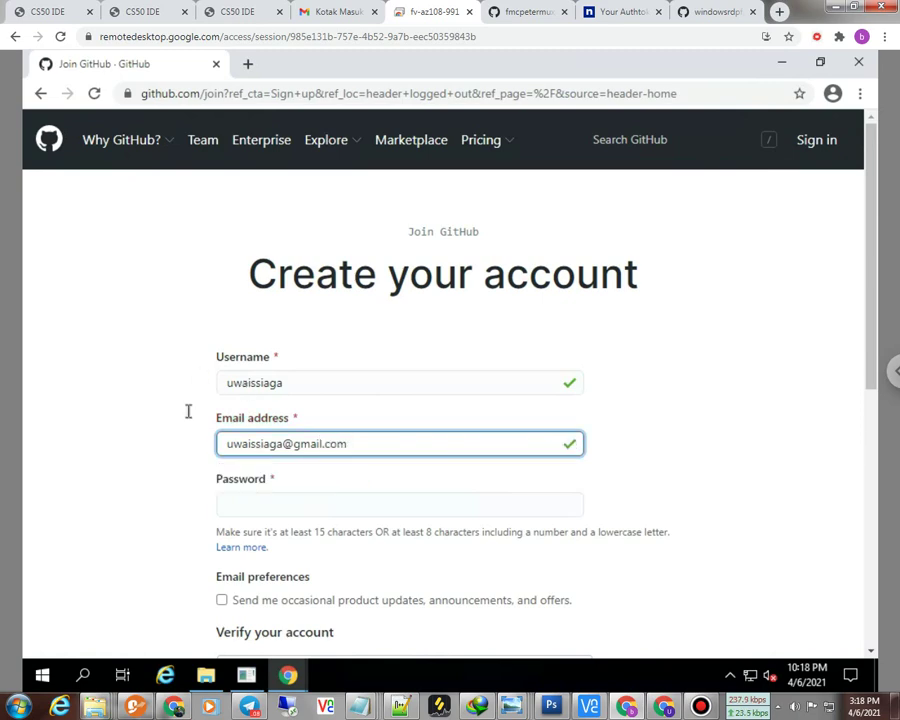
Step: Paste the copied e-mail text as the password and opt in to product update e-mails
{"action": "left_click", "coordinate": [237, 510]}
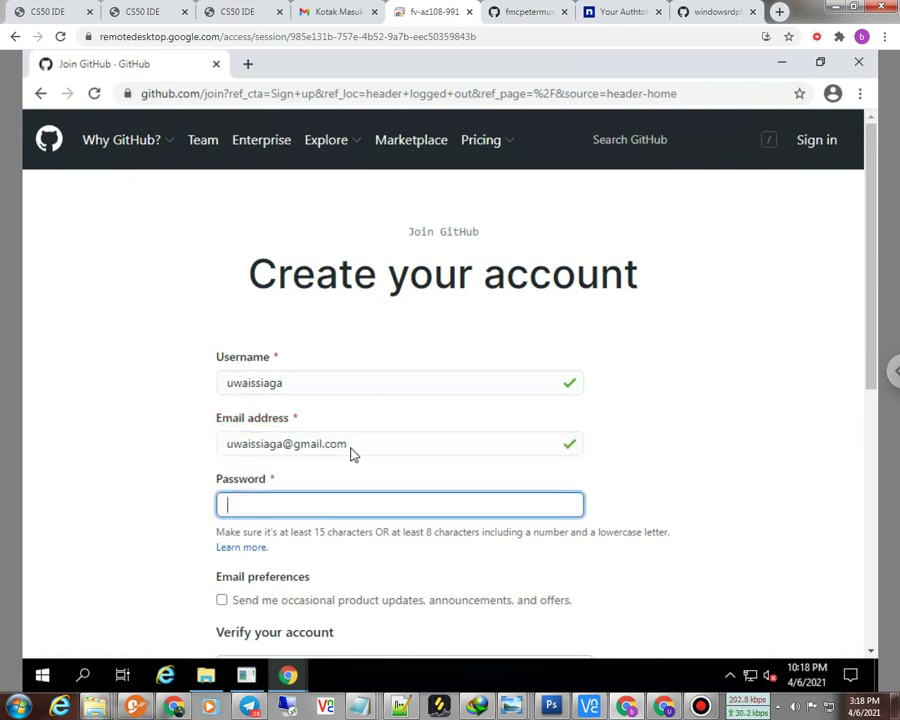
{"action": "left_click_drag", "start_coordinate": [350, 453], "coordinate": [198, 450]}
{"action": "right_click", "coordinate": [258, 449]}
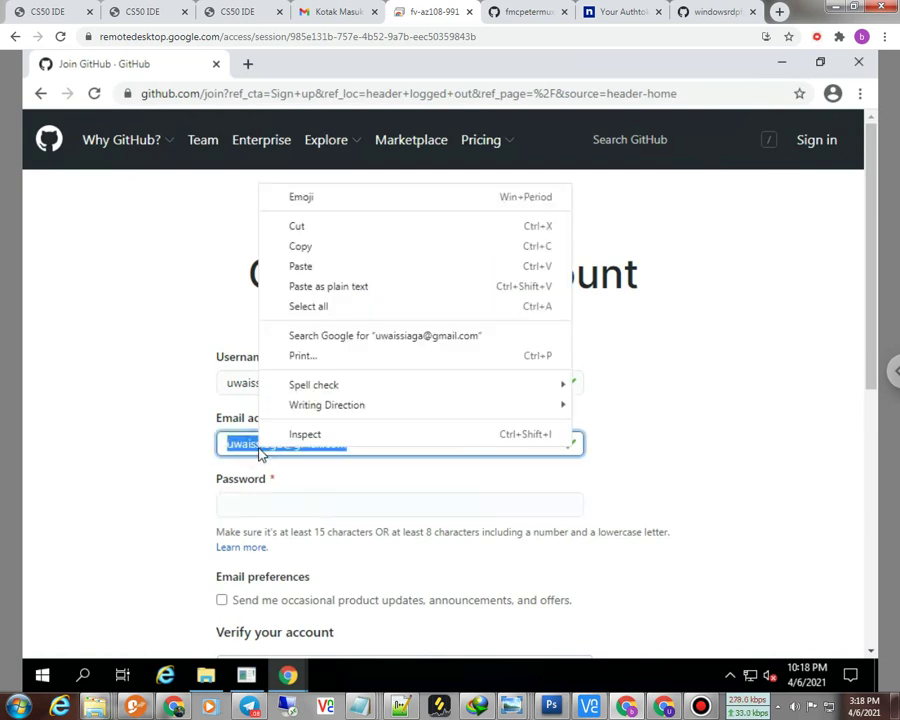
{"action": "left_click", "coordinate": [300, 246]}
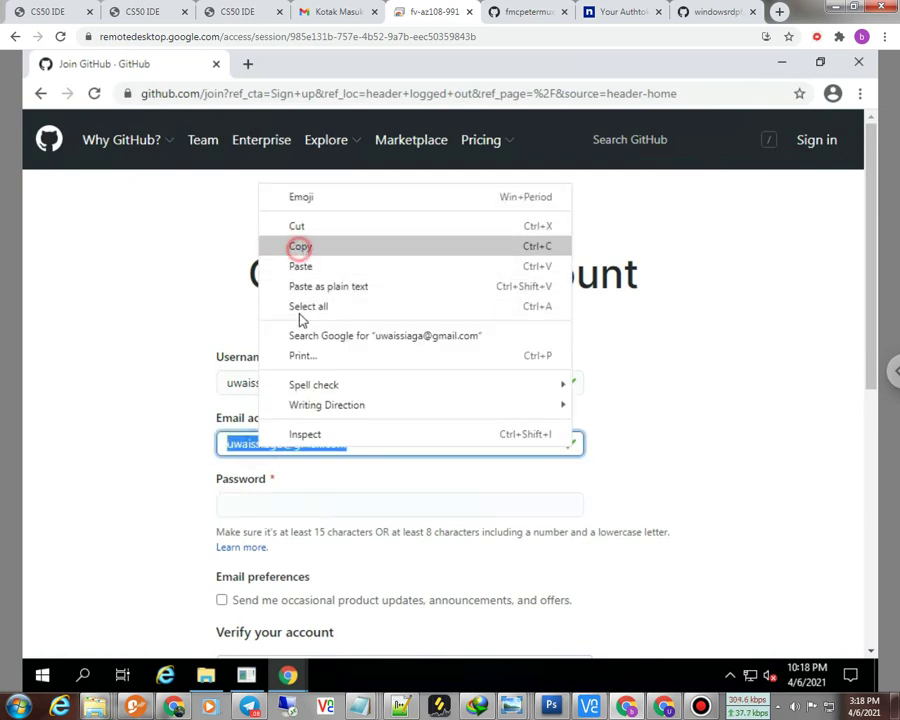
{"action": "left_click", "coordinate": [283, 510]}
{"action": "right_click", "coordinate": [285, 508]}
{"action": "left_click", "coordinate": [333, 374]}
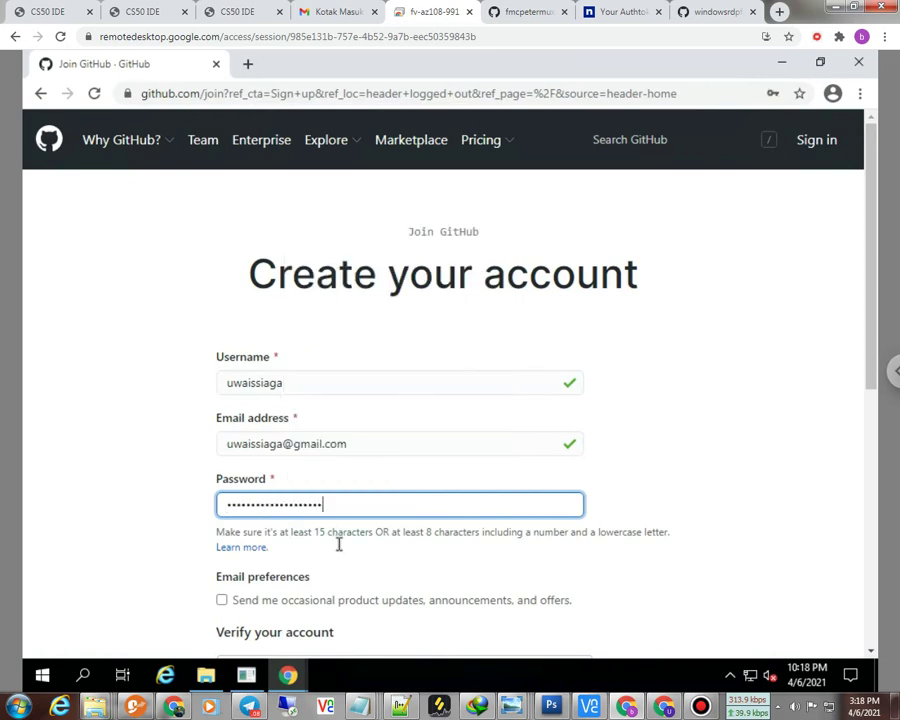
{"action": "scroll", "coordinate": [338, 546], "scroll_direction": "down", "scroll_amount": 1}
{"action": "left_click", "coordinate": [222, 532]}
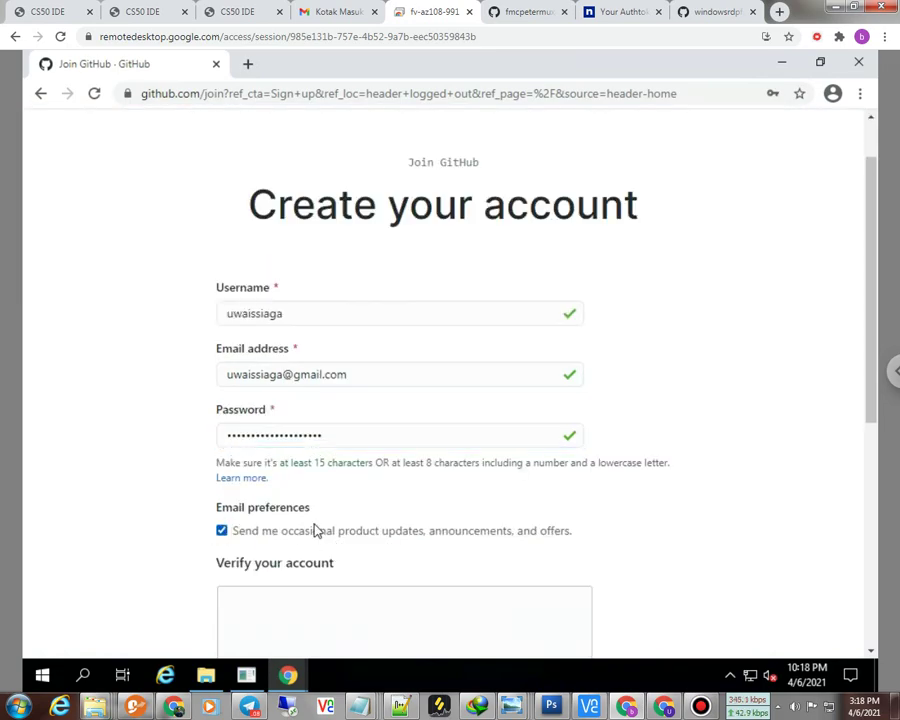
Step: Solve three rounds of the rotate-the-animal-upright puzzle, then create the GitHub account
{"action": "scroll", "coordinate": [315, 527], "scroll_direction": "down", "scroll_amount": 3}
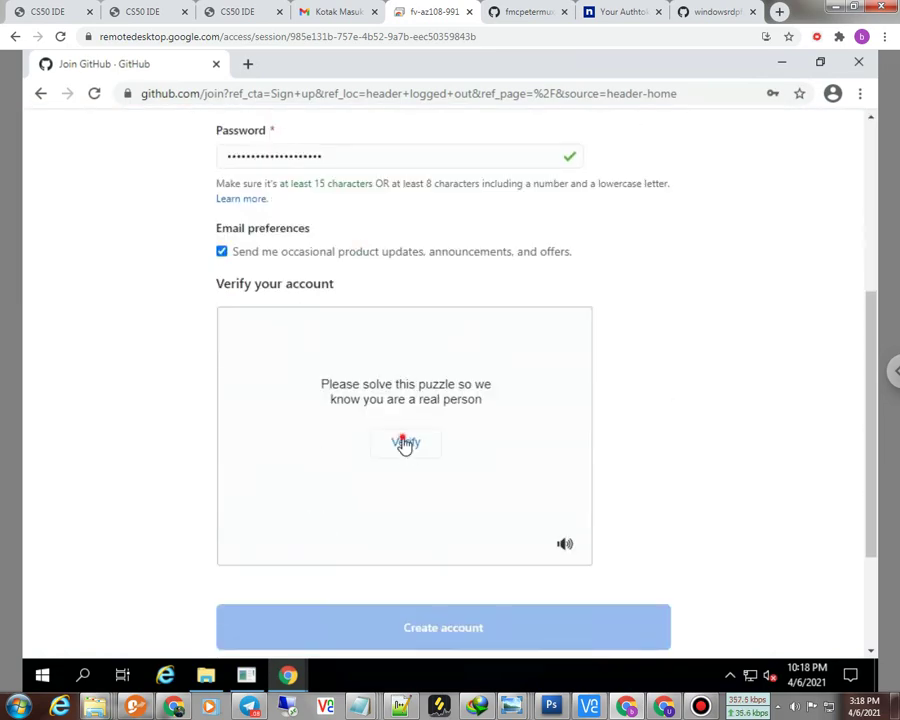
{"action": "left_click", "coordinate": [404, 442]}
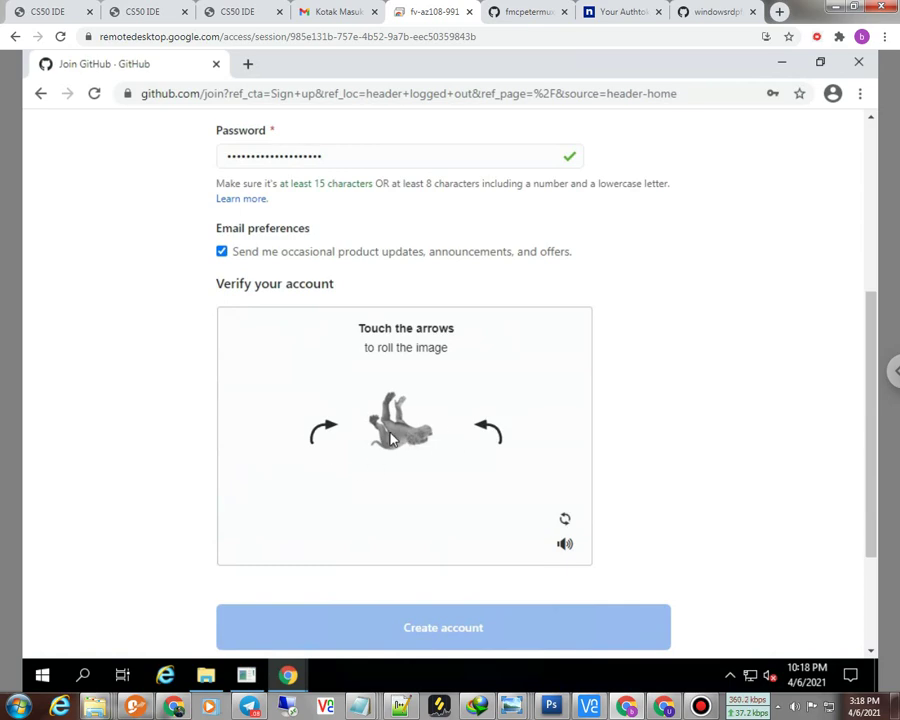
{"action": "left_click", "coordinate": [490, 432]}
{"action": "left_click", "coordinate": [490, 432]}
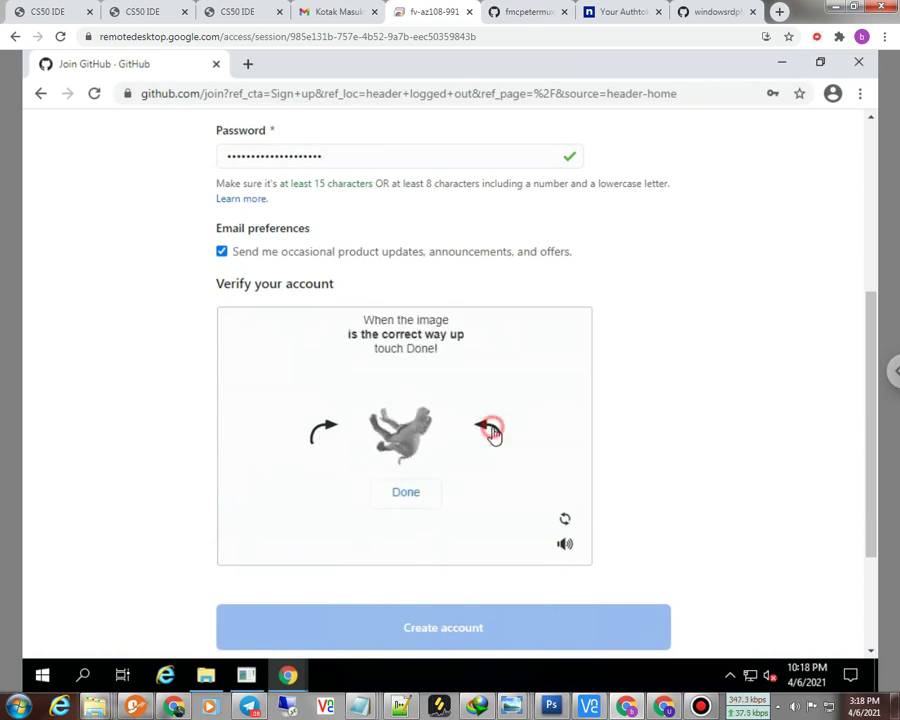
{"action": "left_click", "coordinate": [490, 432]}
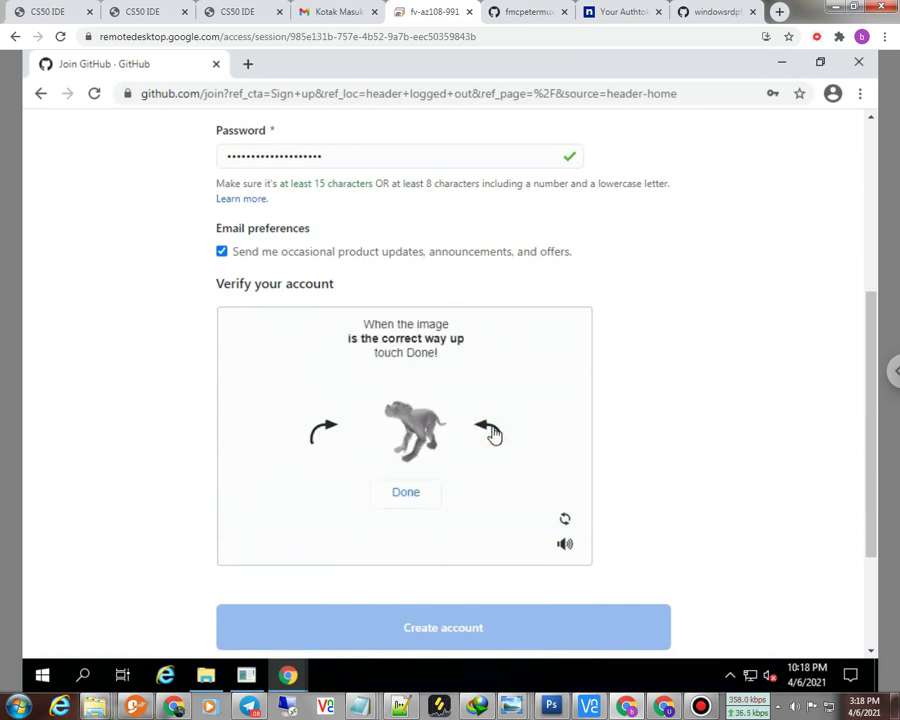
{"action": "left_click", "coordinate": [405, 492]}
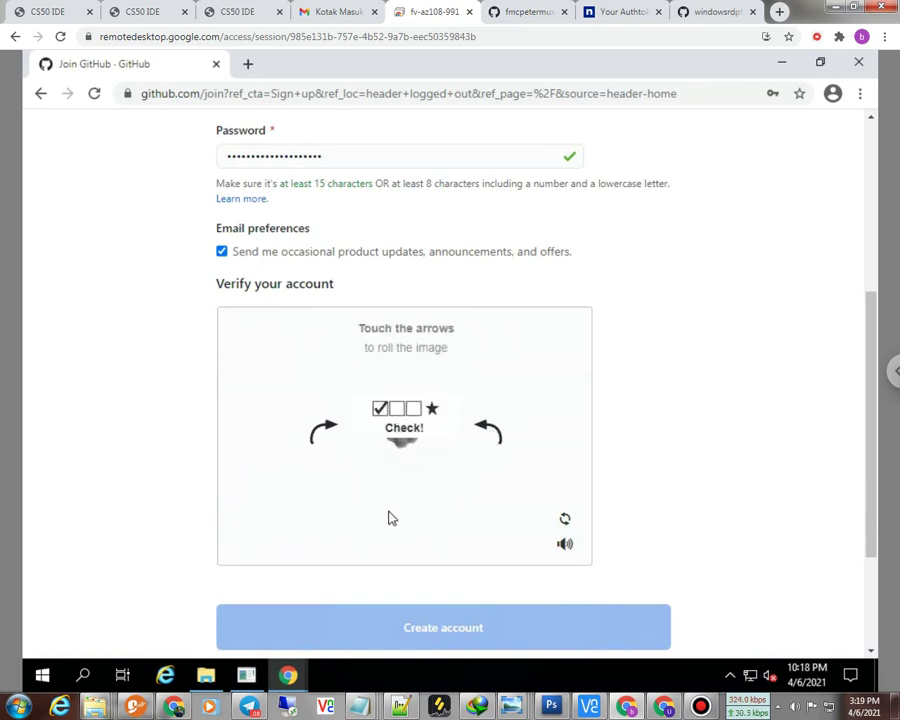
{"action": "left_click", "coordinate": [487, 432]}
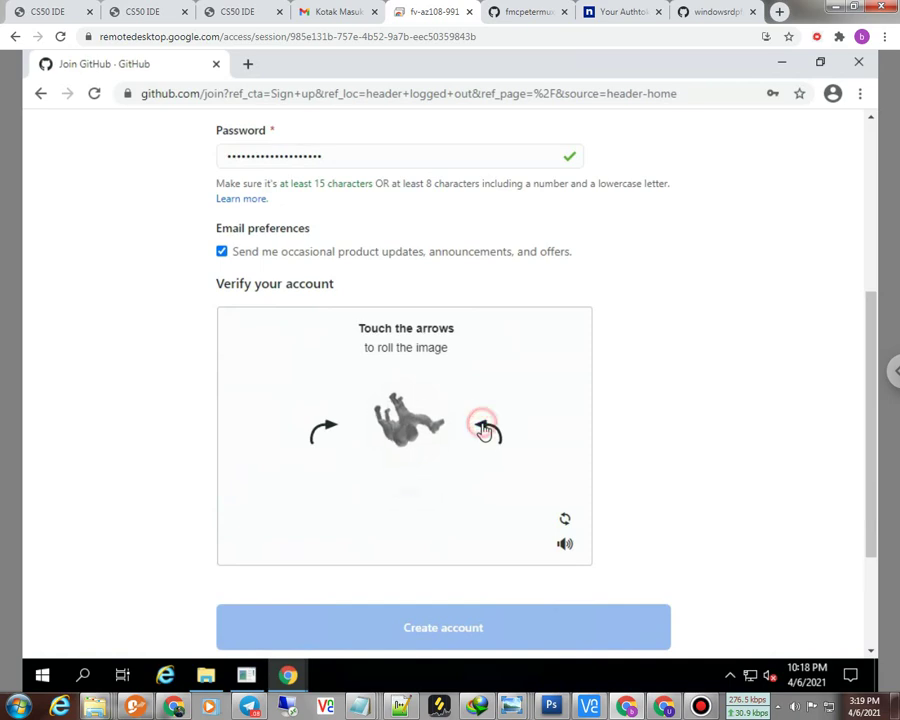
{"action": "left_click", "coordinate": [487, 432]}
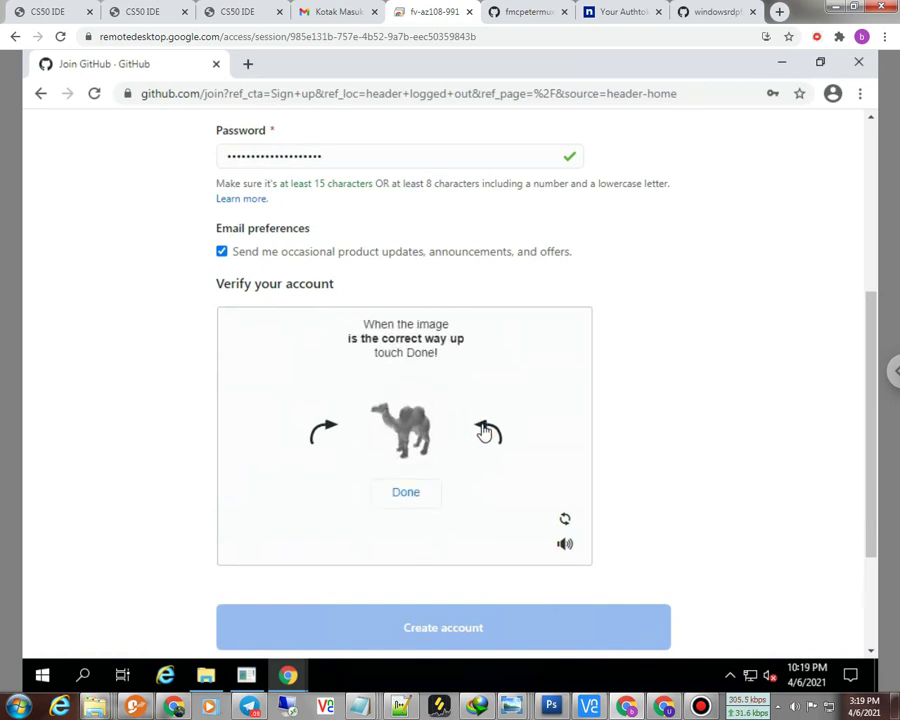
{"action": "left_click", "coordinate": [406, 494]}
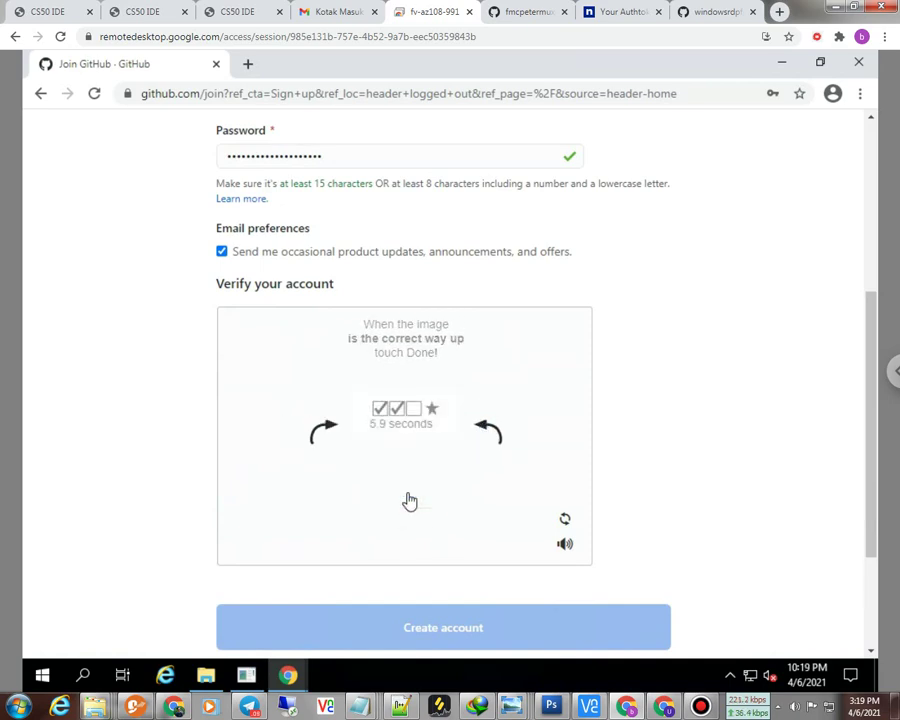
{"action": "left_click", "coordinate": [330, 431]}
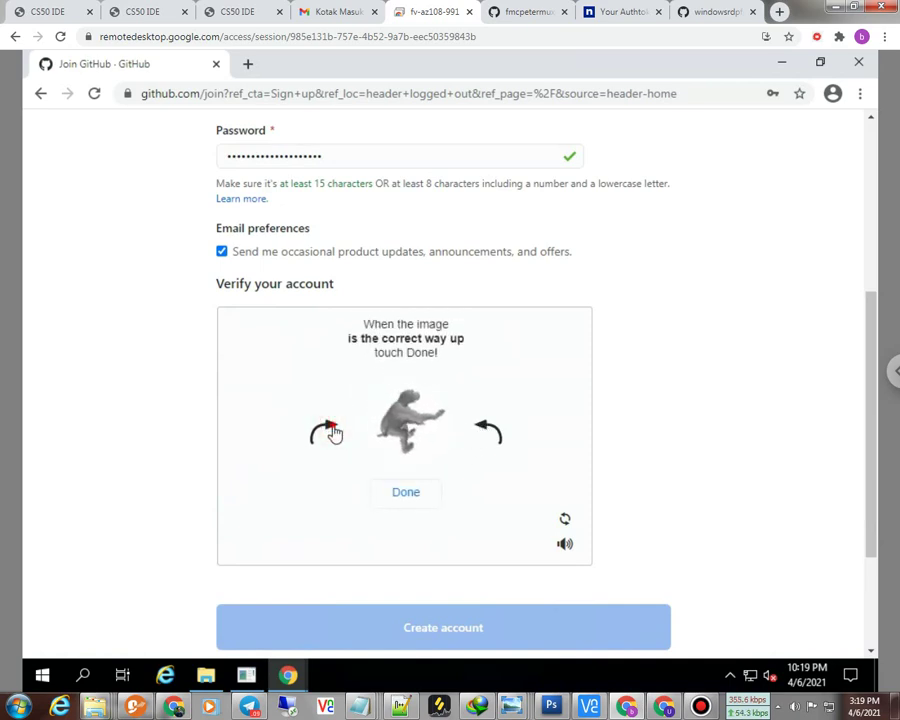
{"action": "left_click", "coordinate": [333, 433]}
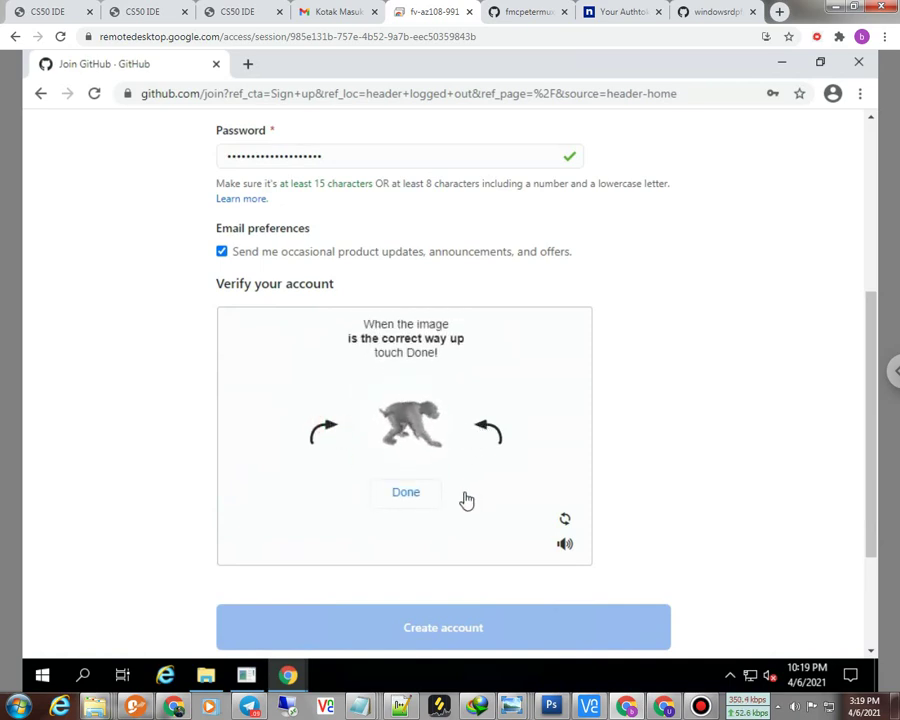
{"action": "left_click", "coordinate": [409, 492]}
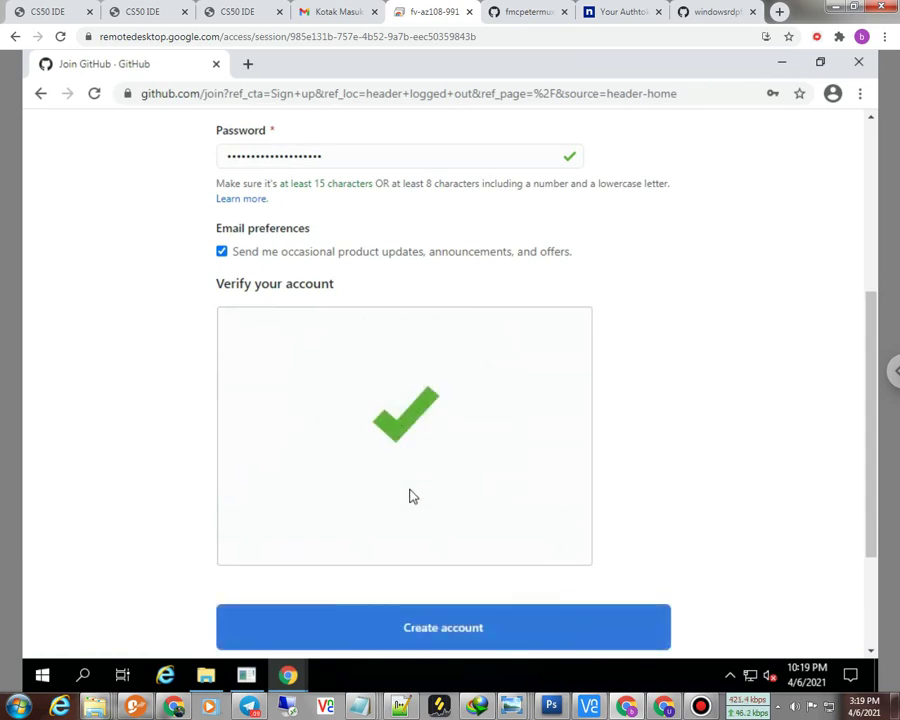
{"action": "left_click", "coordinate": [417, 634]}
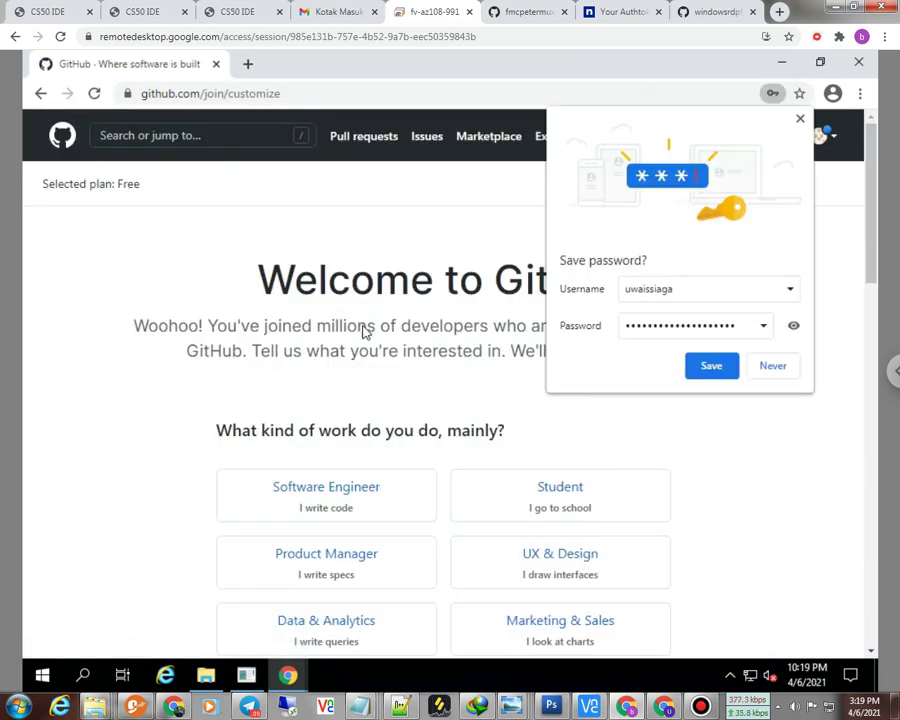
Step: Save the new password in Chrome and turn on sync with Google
{"action": "scroll", "coordinate": [357, 412], "scroll_direction": "down", "scroll_amount": 1}
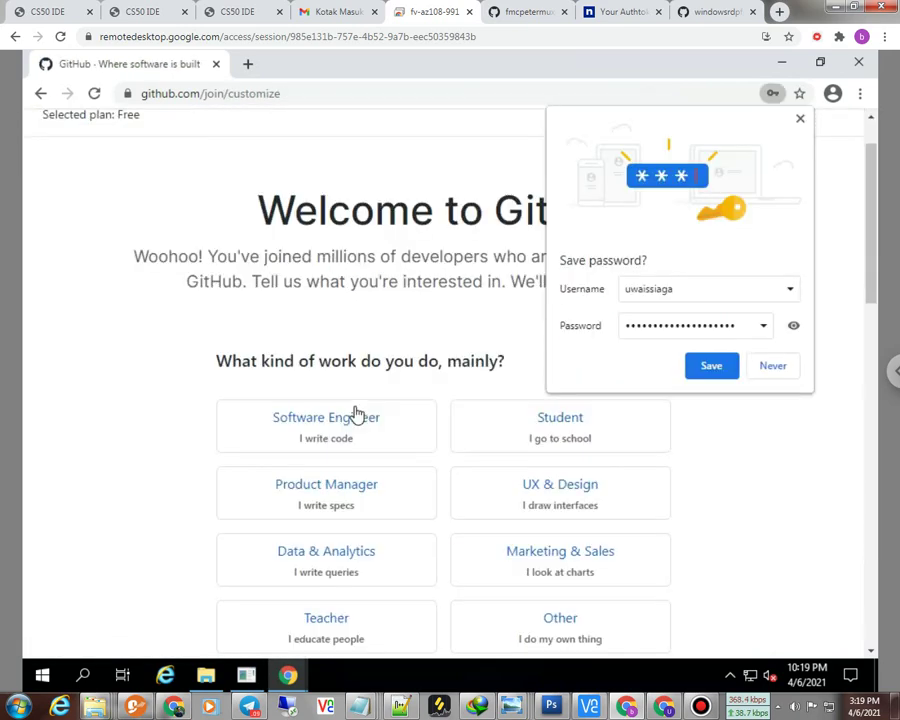
{"action": "left_click", "coordinate": [708, 369]}
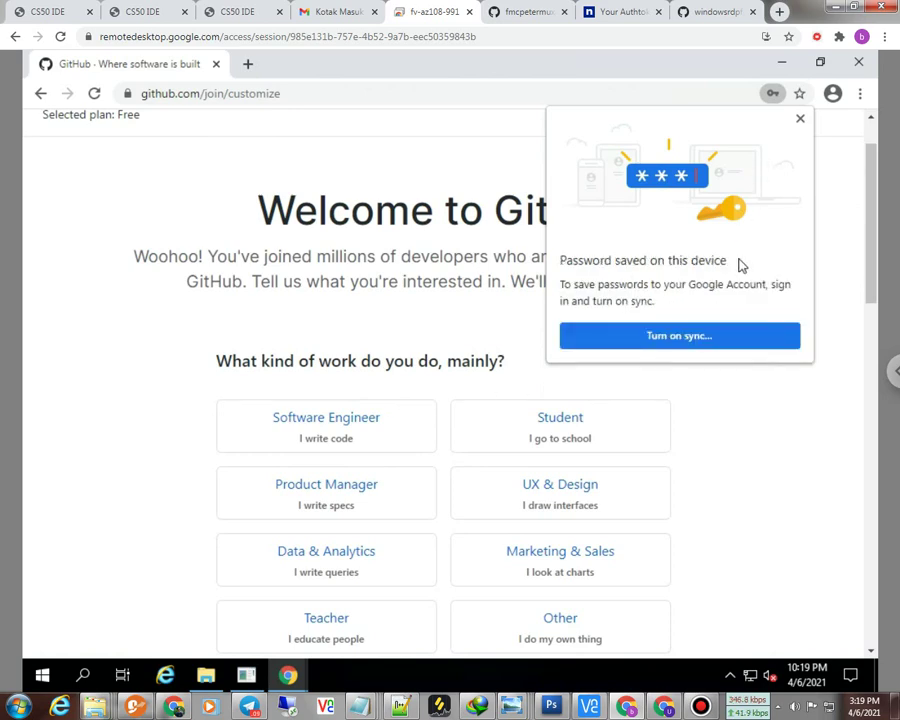
{"action": "left_click", "coordinate": [667, 340]}
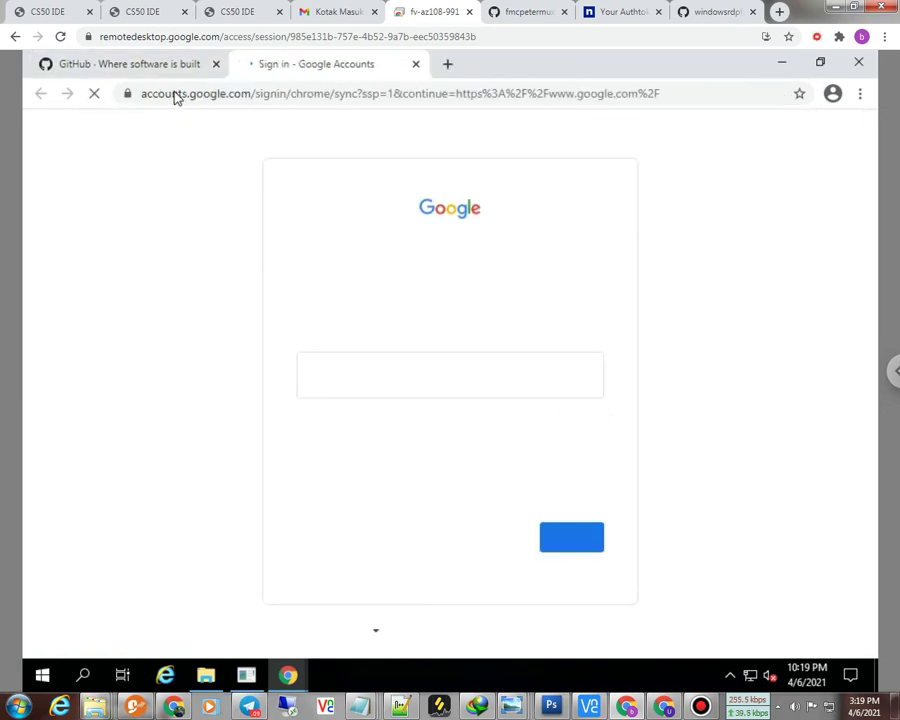
{"action": "left_click", "coordinate": [135, 64]}
Step: Answer the welcome survey with Student as main work and A little programming experience
{"action": "scroll", "coordinate": [207, 468], "scroll_direction": "down", "scroll_amount": 2}
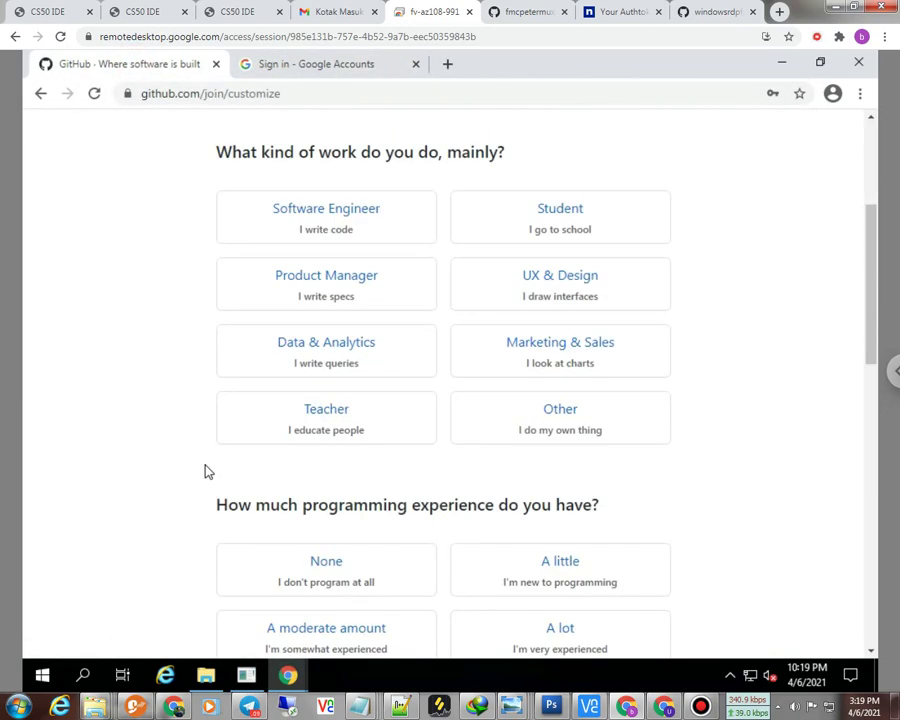
{"action": "left_click", "coordinate": [545, 226]}
{"action": "scroll", "coordinate": [353, 463], "scroll_direction": "down", "scroll_amount": 2}
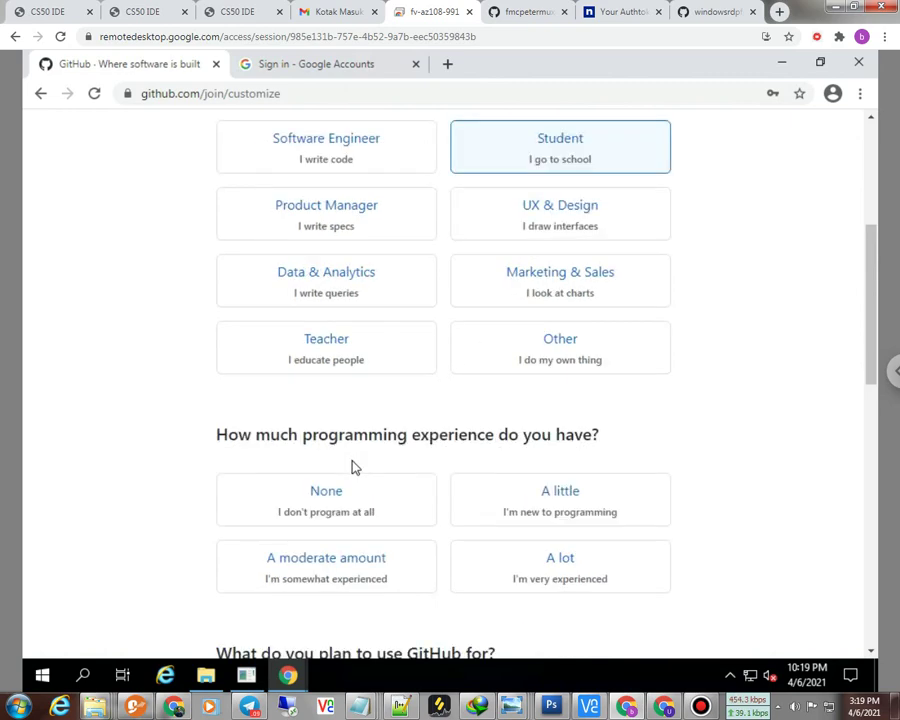
{"action": "scroll", "coordinate": [360, 467], "scroll_direction": "down", "scroll_amount": 1}
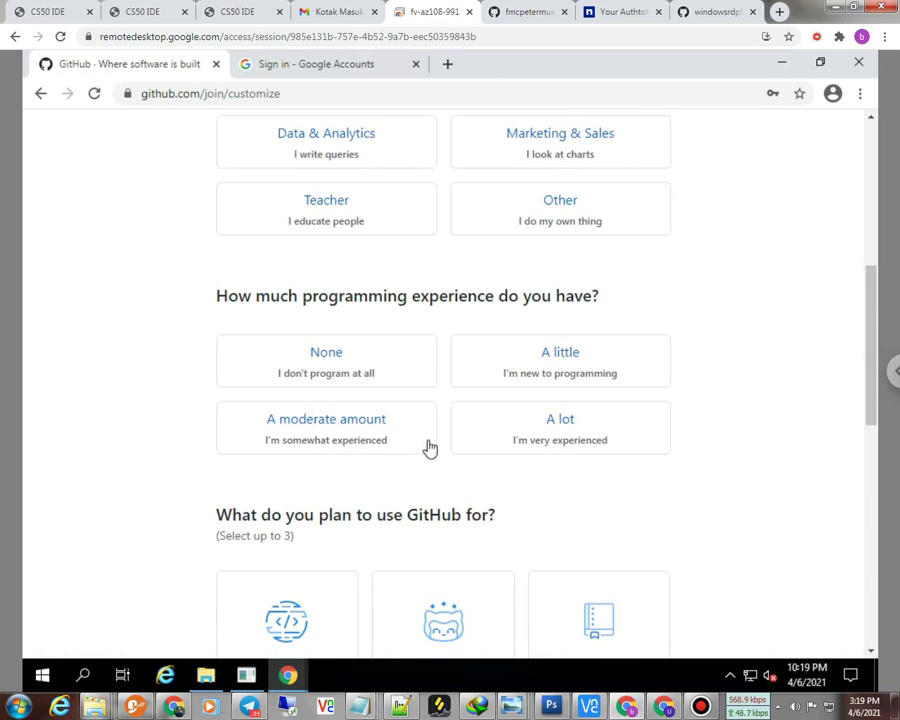
{"action": "left_click", "coordinate": [503, 369]}
{"action": "scroll", "coordinate": [252, 510], "scroll_direction": "down", "scroll_amount": 5}
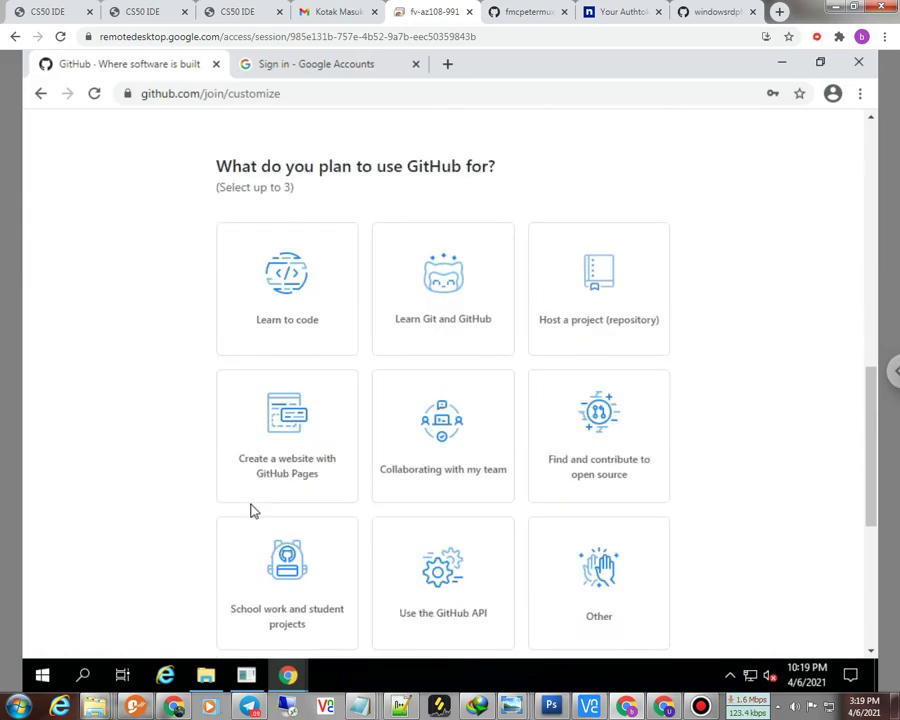
{"action": "scroll", "coordinate": [251, 506], "scroll_direction": "up", "scroll_amount": 8}
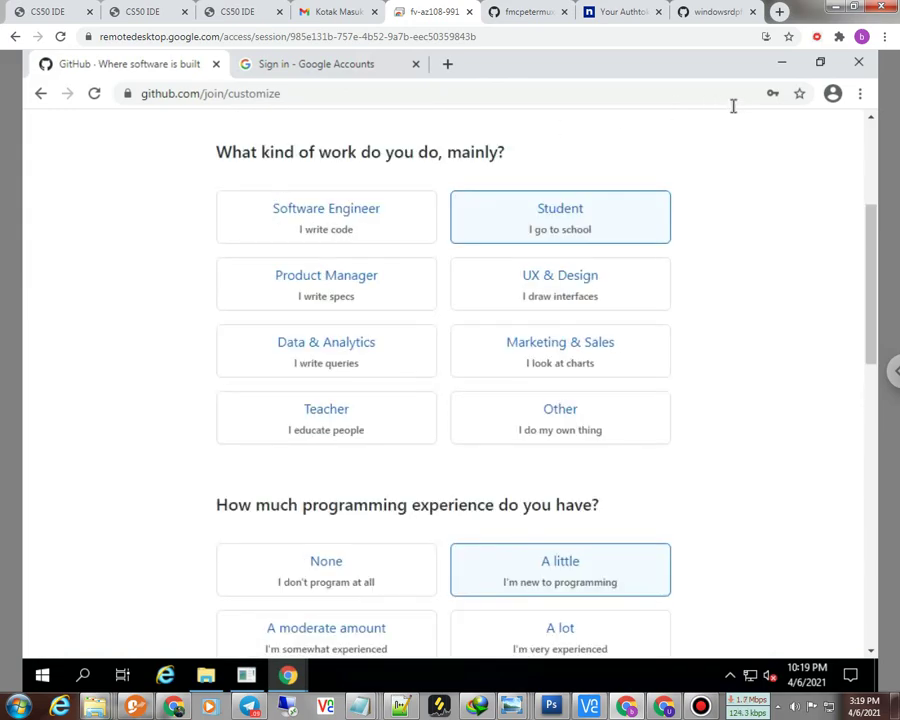
{"action": "scroll", "coordinate": [404, 291], "scroll_direction": "up", "scroll_amount": 3}
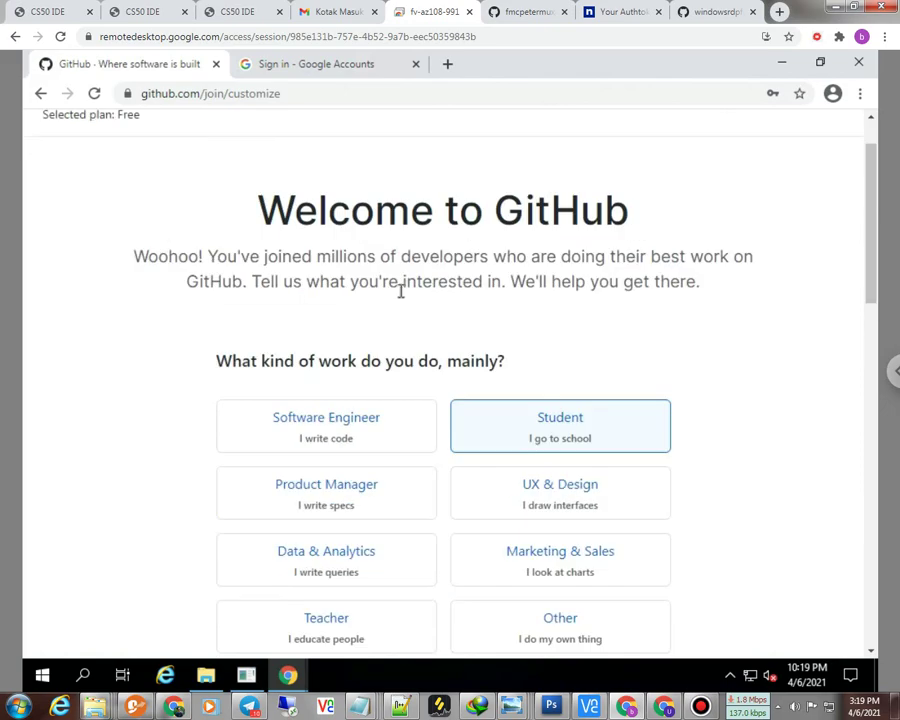
{"action": "scroll", "coordinate": [400, 291], "scroll_direction": "up", "scroll_amount": 1}
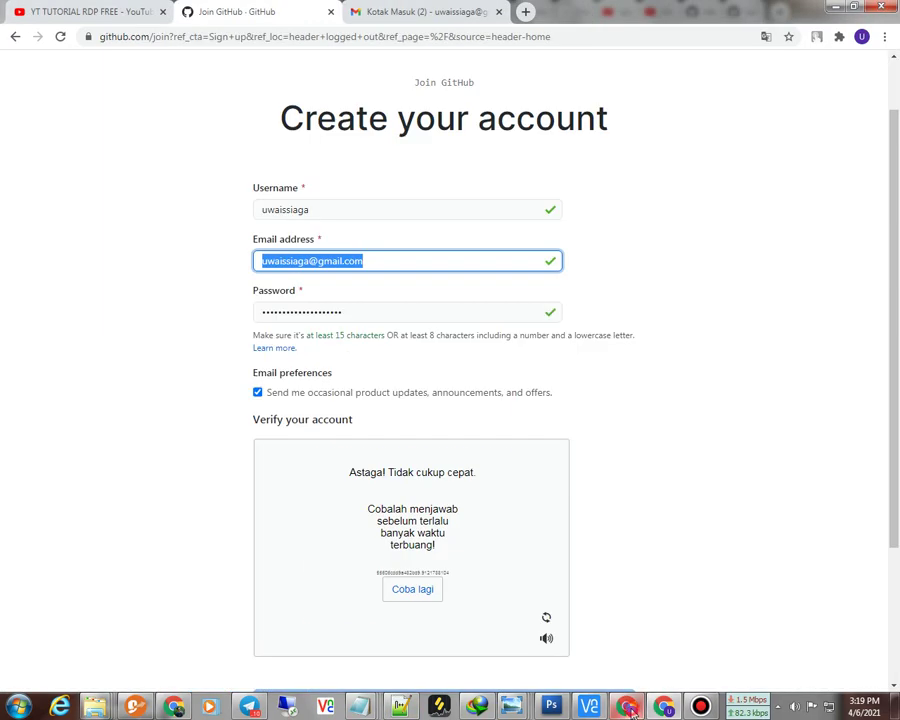
Step: Open GitHub's verification e-mail in the local Gmail inbox and click Verify email address
{"action": "left_click", "coordinate": [627, 707]}
{"action": "left_click", "coordinate": [424, 14]}
{"action": "left_click", "coordinate": [90, 172]}
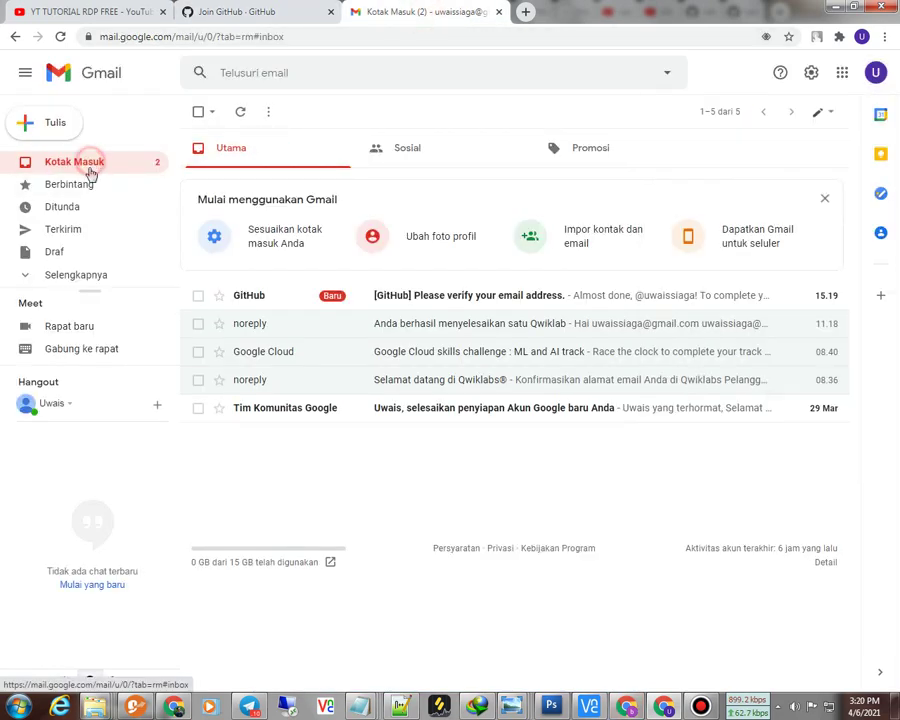
{"action": "left_click", "coordinate": [398, 298]}
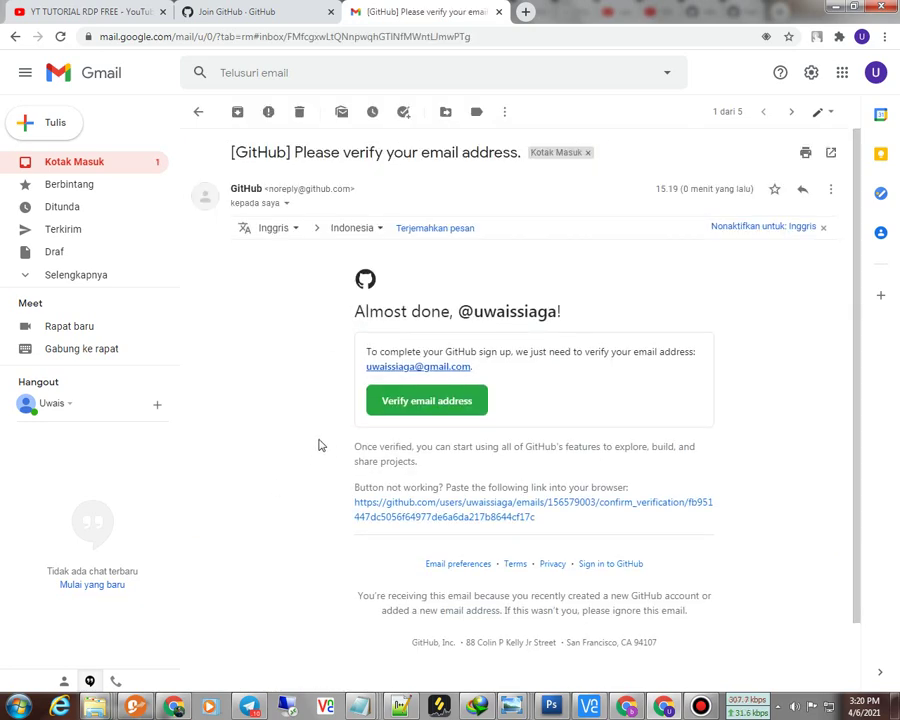
{"action": "left_click", "coordinate": [396, 408]}
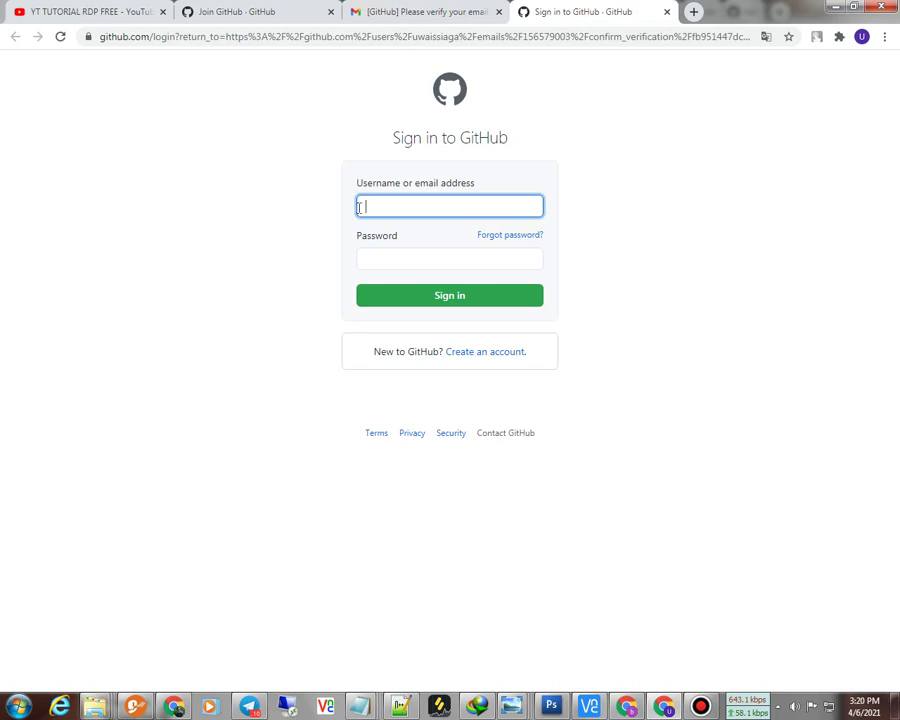
Step: Paste the account e-mail and password into GitHub's sign-in form and sign in
{"action": "right_click", "coordinate": [362, 206]}
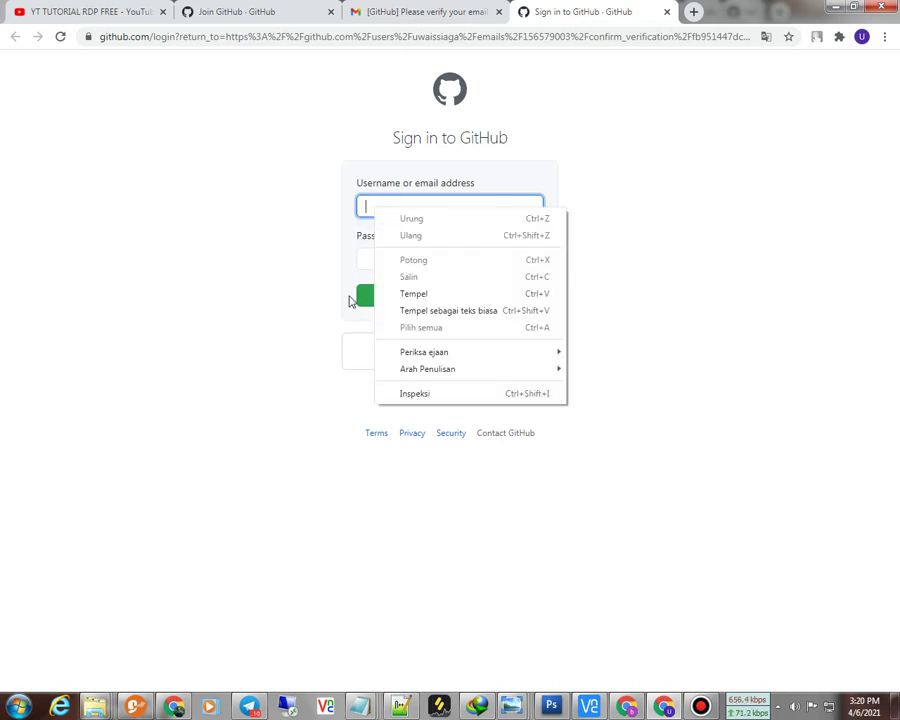
{"action": "left_click", "coordinate": [408, 294]}
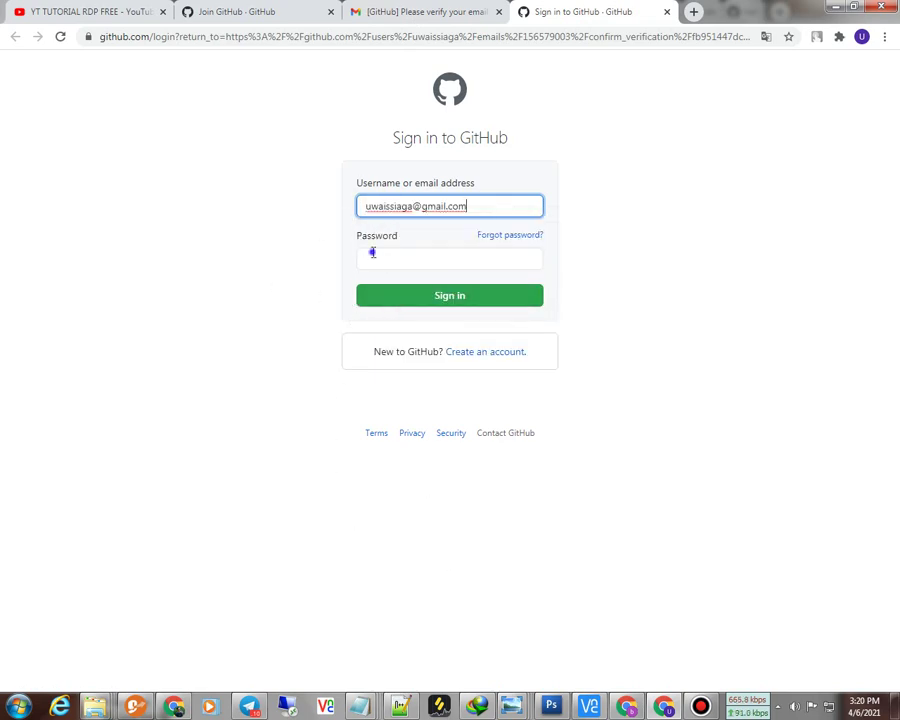
{"action": "right_click", "coordinate": [372, 253]}
{"action": "left_click", "coordinate": [397, 317]}
{"action": "left_click", "coordinate": [417, 300]}
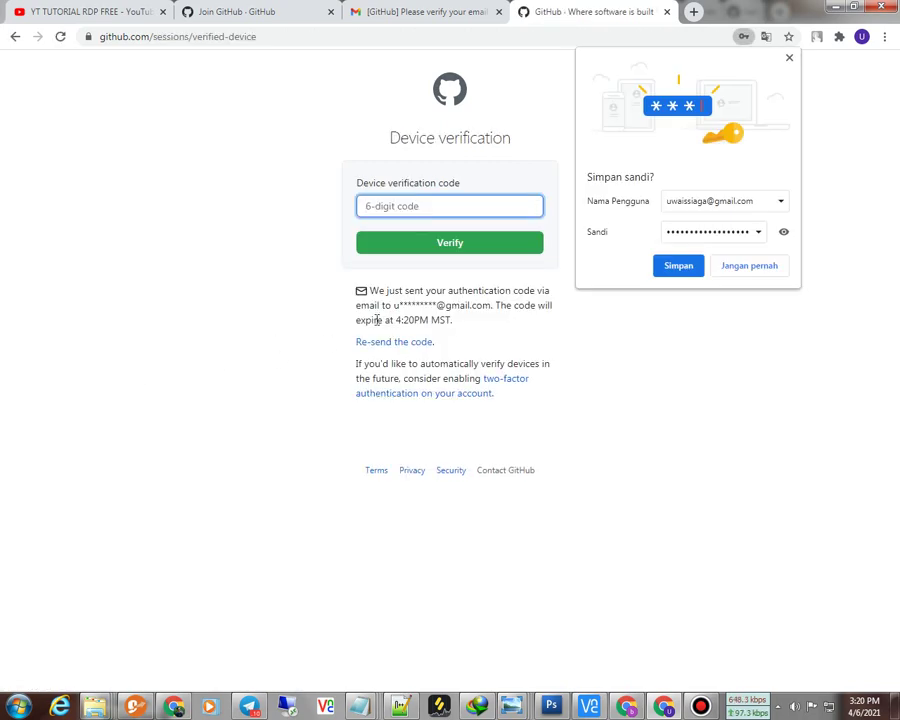
Step: Copy the code from GitHub's 'Please verify your device' email and paste it into GitHub's code field
{"action": "left_click", "coordinate": [350, 13]}
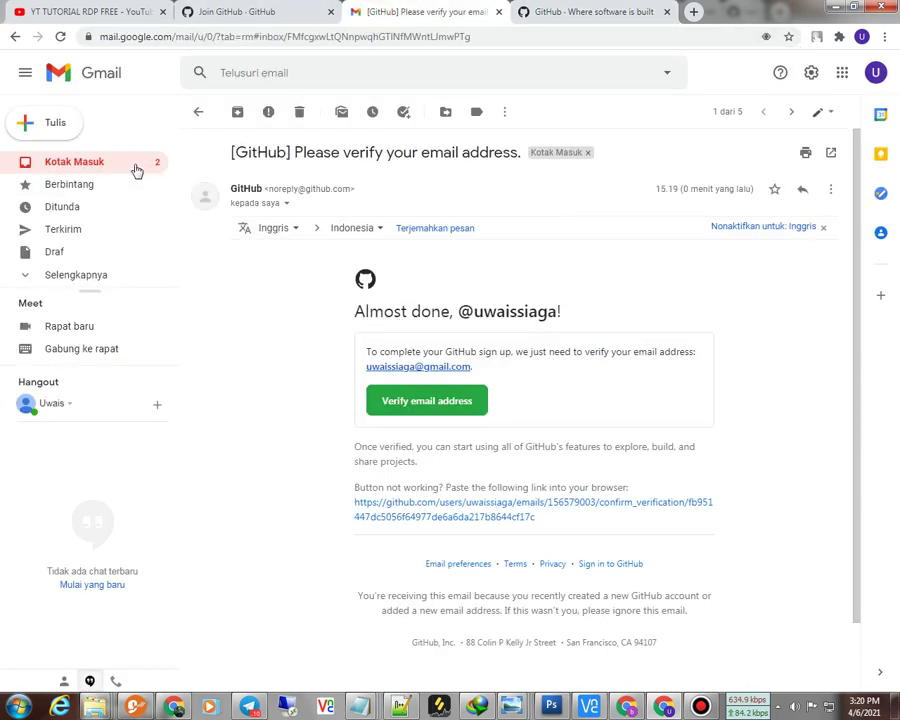
{"action": "left_click", "coordinate": [133, 166]}
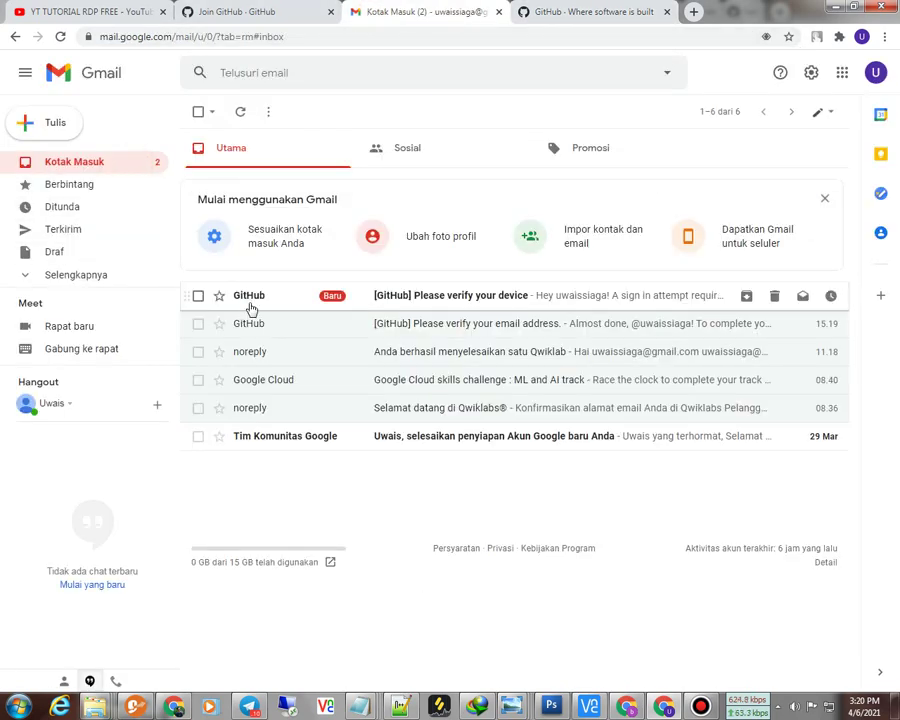
{"action": "left_click", "coordinate": [250, 305]}
{"action": "double_click", "coordinate": [308, 334]}
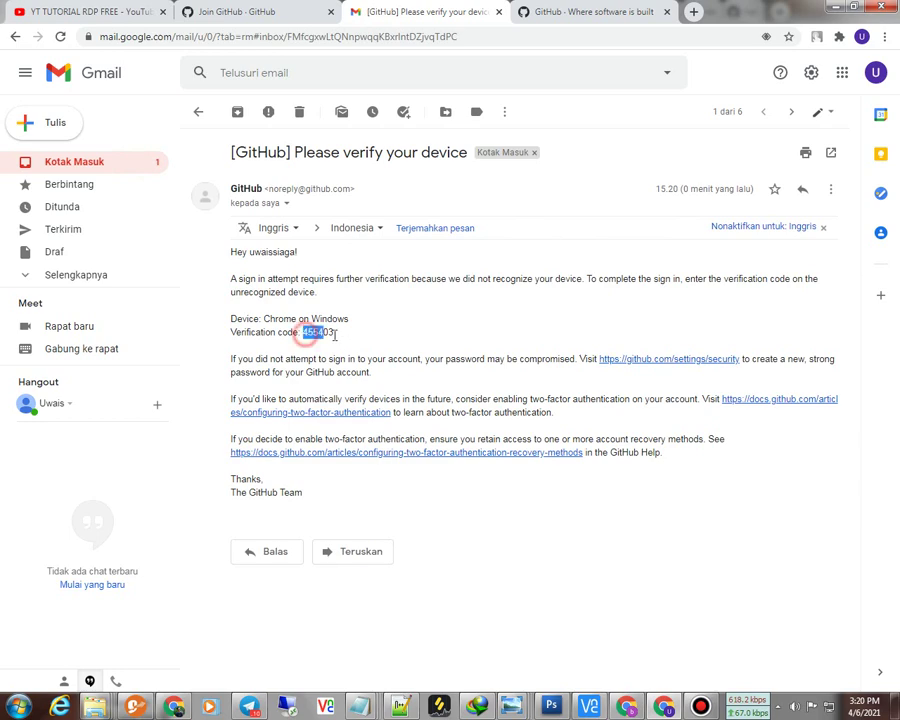
{"action": "right_click", "coordinate": [326, 336]}
{"action": "left_click", "coordinate": [352, 344]}
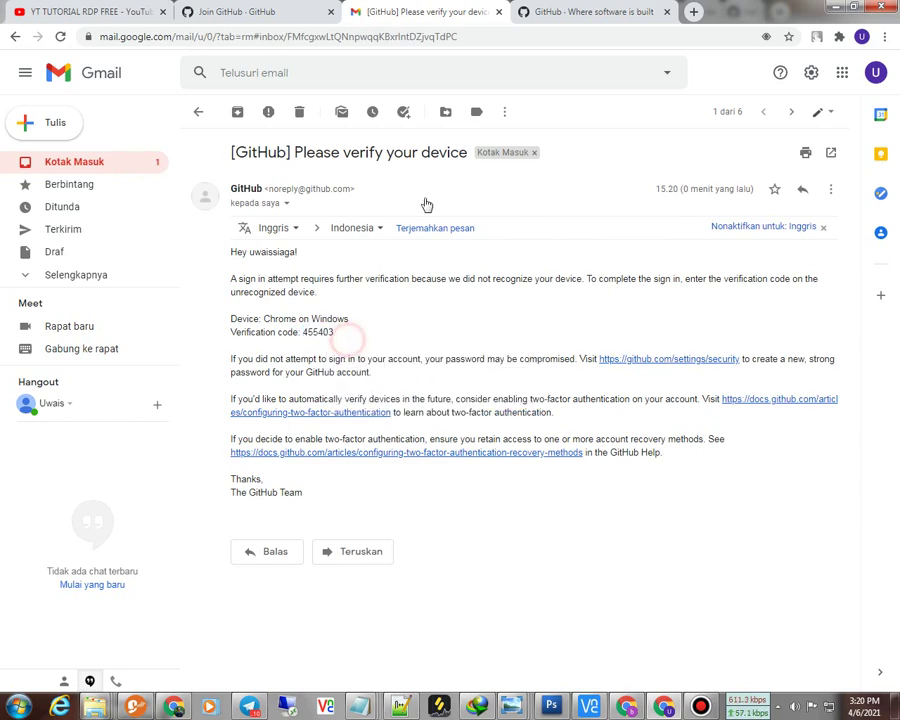
{"action": "left_click", "coordinate": [545, 14]}
{"action": "right_click", "coordinate": [419, 207]}
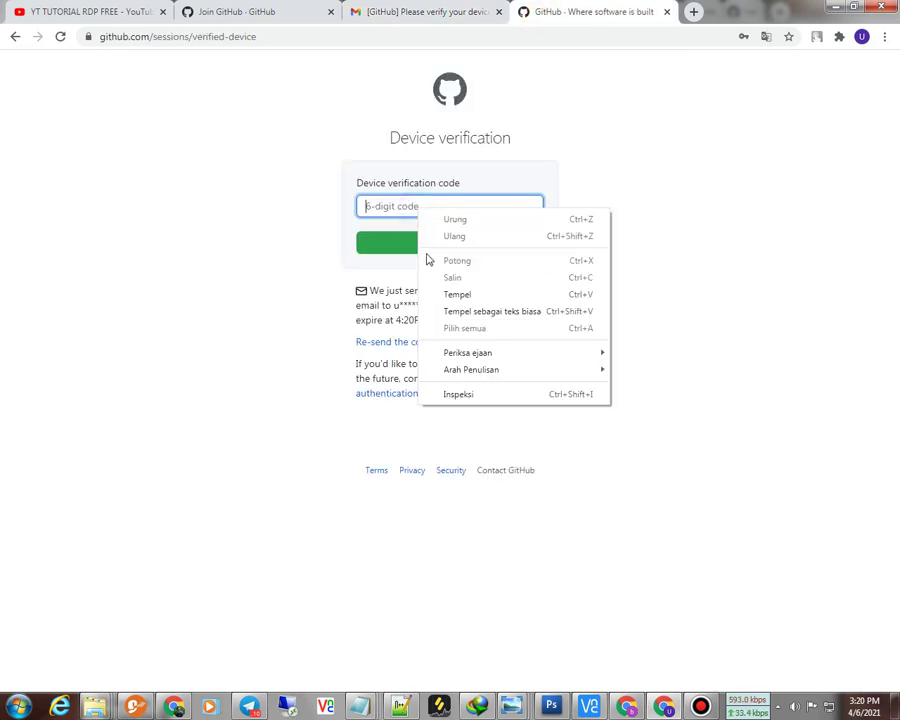
{"action": "left_click", "coordinate": [446, 292]}
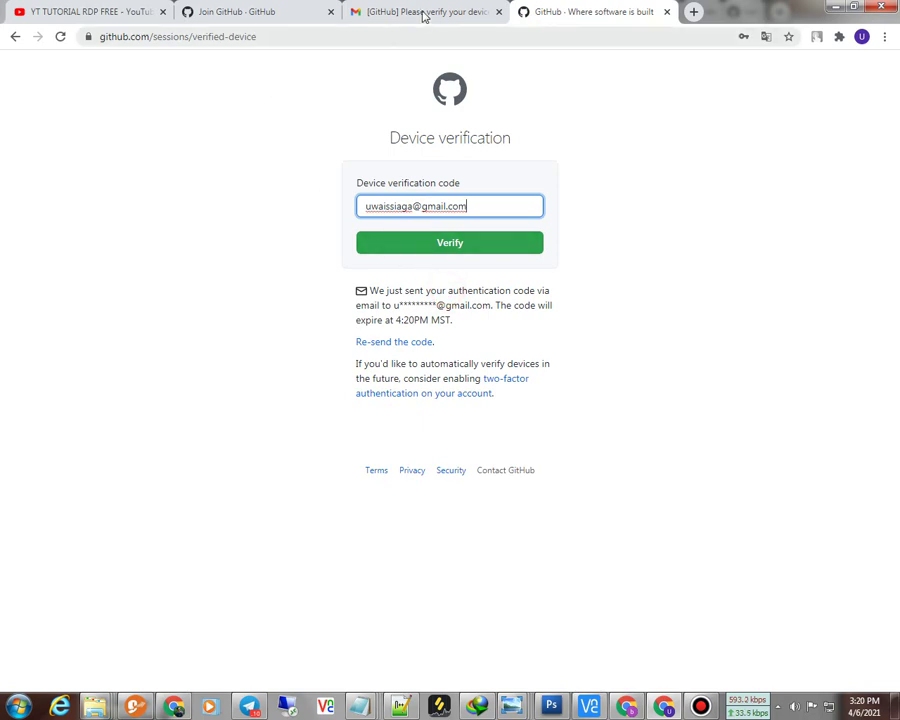
Step: Recopy the verification code, replace the wrongly pasted e-mail in the field, and submit it
{"action": "left_click", "coordinate": [424, 14]}
{"action": "double_click", "coordinate": [320, 332]}
{"action": "right_click", "coordinate": [320, 332]}
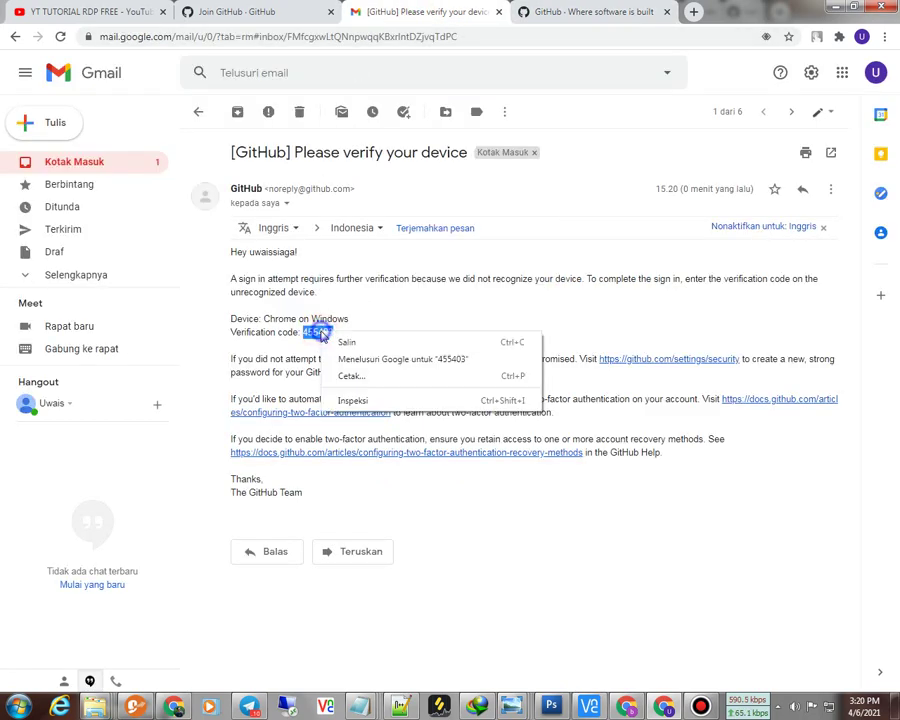
{"action": "left_click", "coordinate": [345, 340]}
{"action": "left_click", "coordinate": [552, 14]}
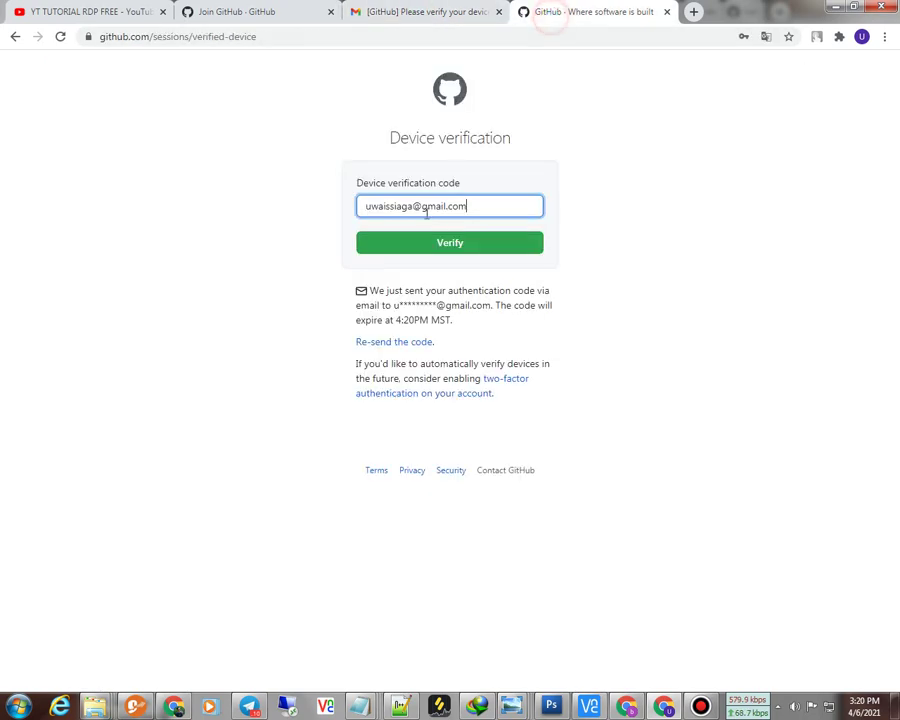
{"action": "left_click_drag", "start_coordinate": [468, 207], "coordinate": [264, 220]}
{"action": "right_click", "coordinate": [377, 208]}
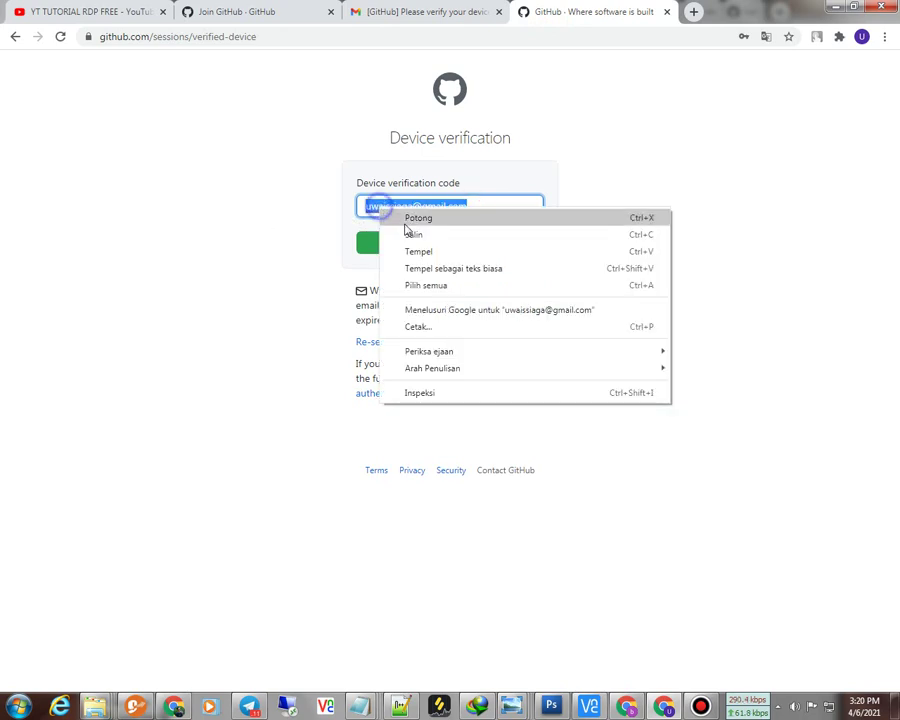
{"action": "left_click", "coordinate": [426, 253]}
{"action": "left_click", "coordinate": [420, 248]}
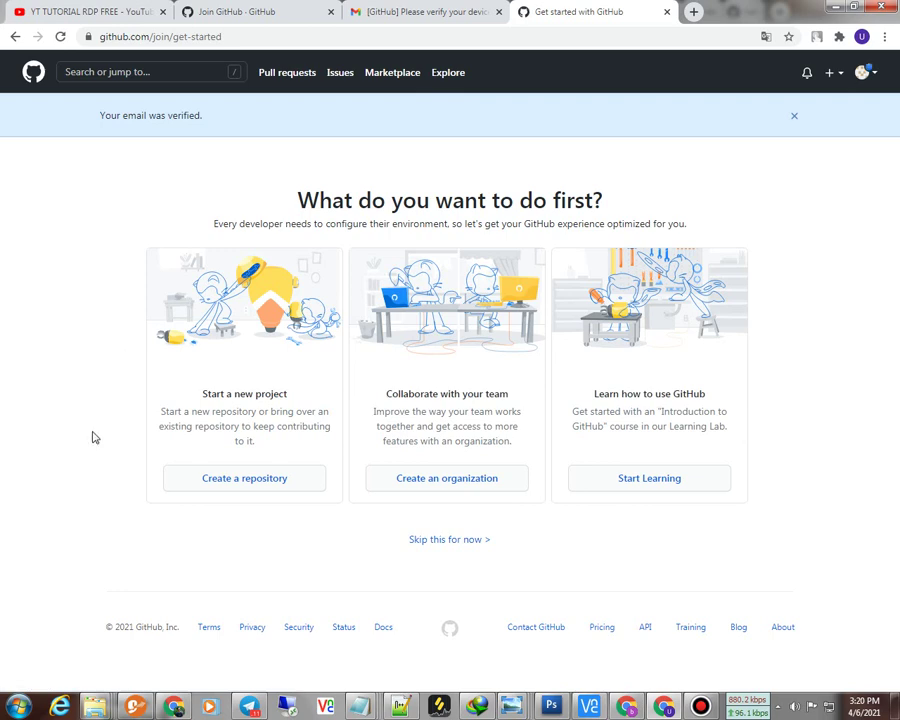
Step: Skip the getting-started choices and start a new project from the GitHub dashboard
{"action": "left_click", "coordinate": [445, 544]}
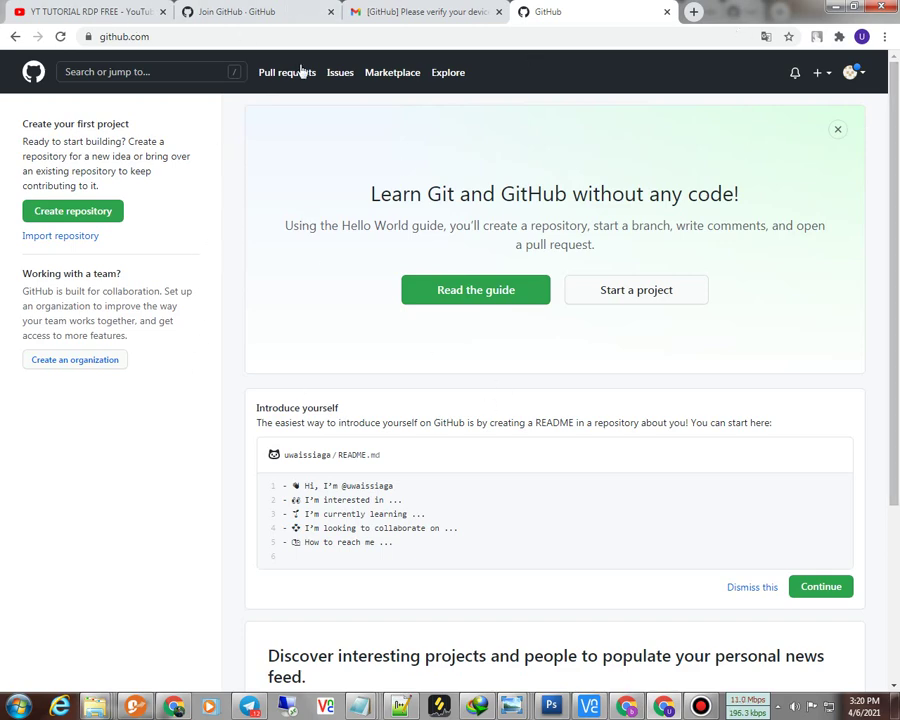
{"action": "left_click", "coordinate": [606, 296]}
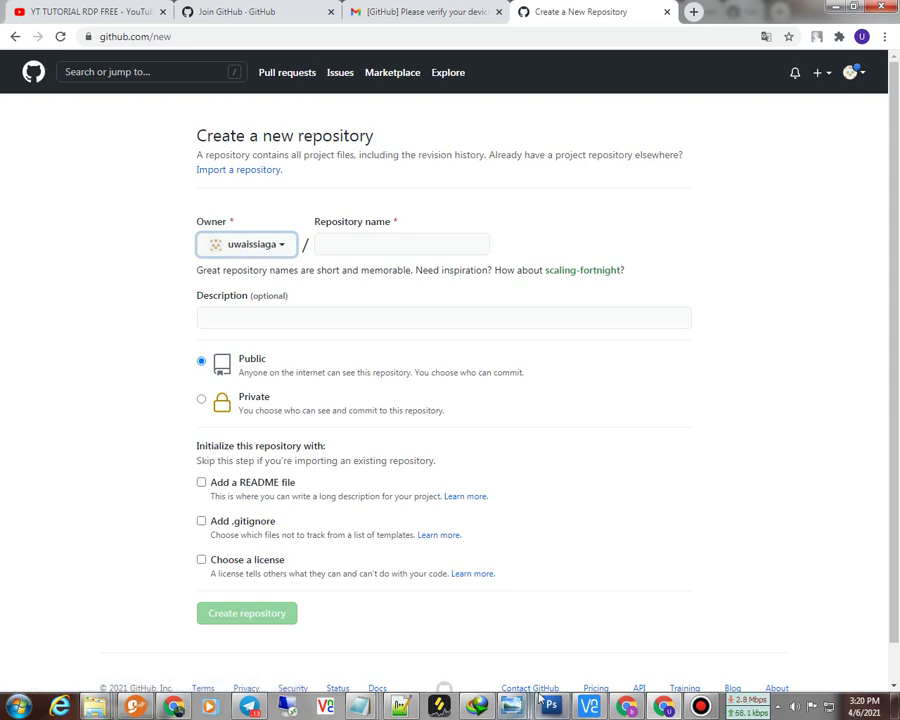
Step: Create a private repository named ucokrdp with the description 'student'
{"action": "left_click", "coordinate": [358, 239]}
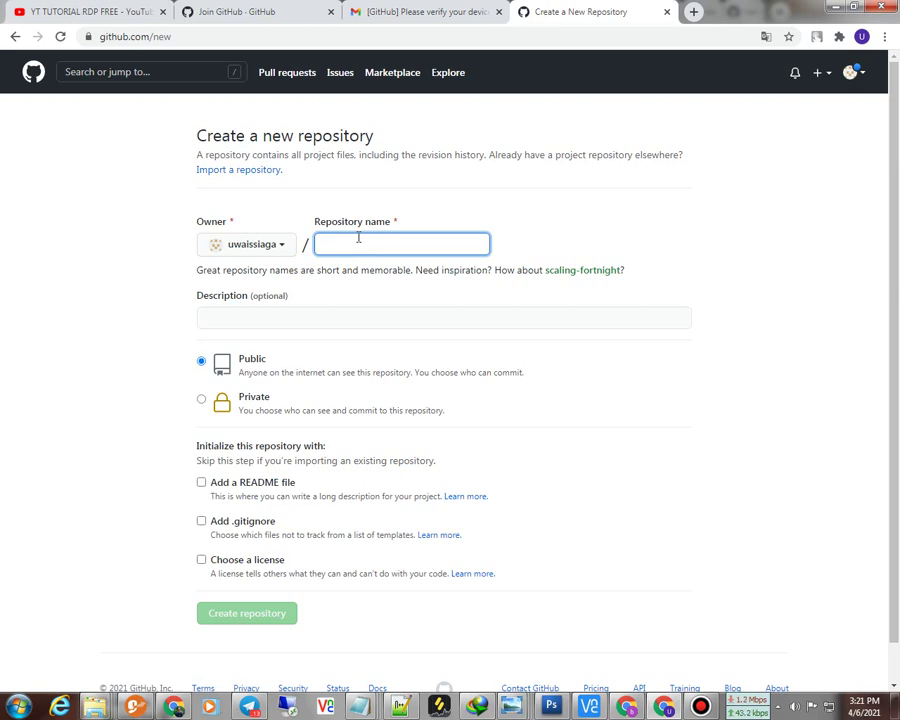
{"action": "type", "text": "uco"}
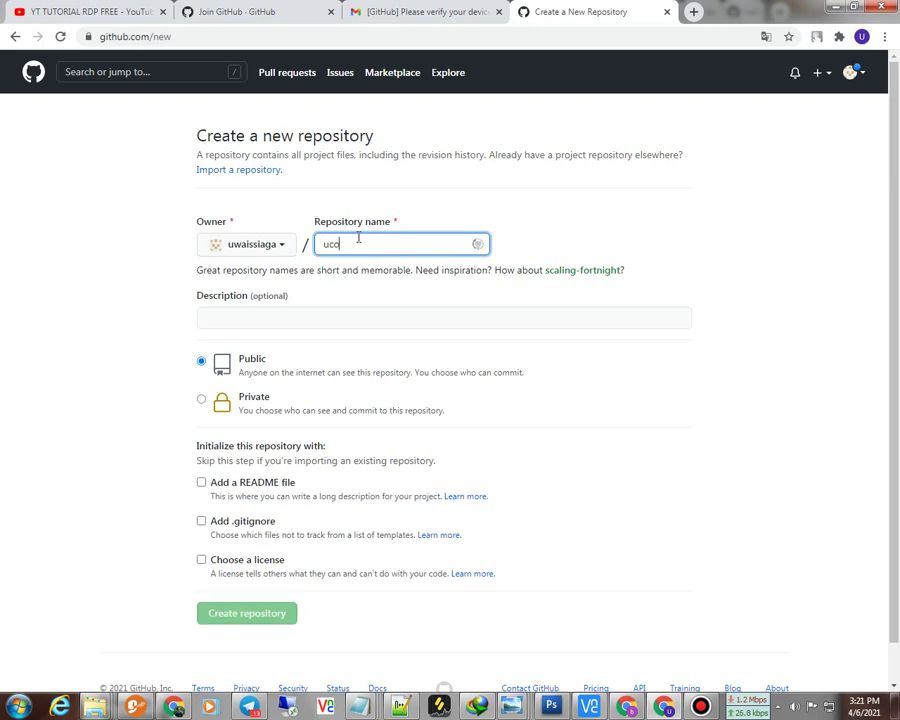
{"action": "type", "text": "kr"}
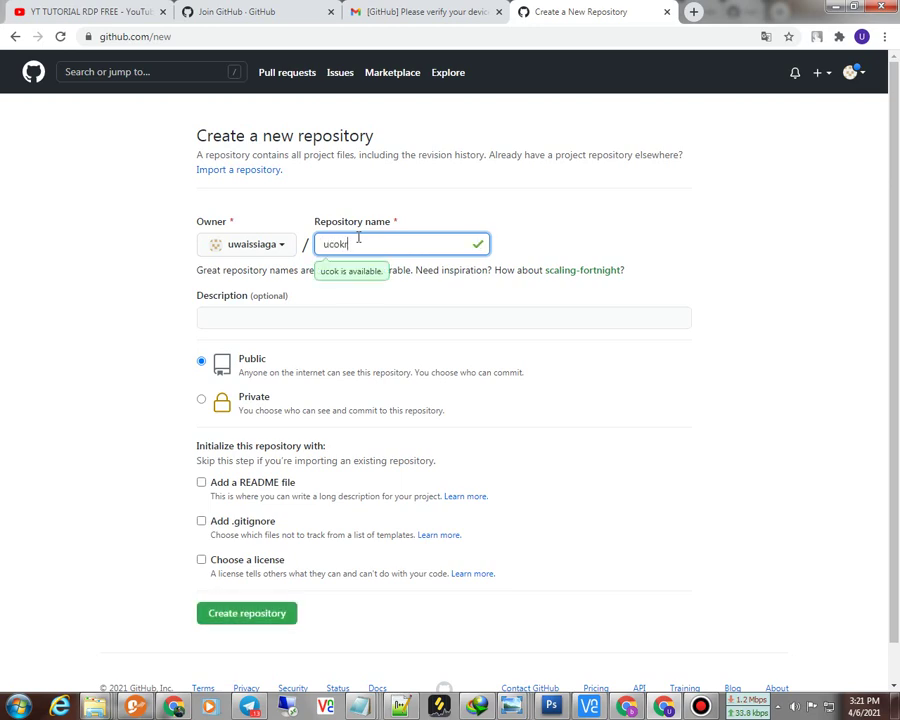
{"action": "type", "text": "dp"}
{"action": "left_click", "coordinate": [287, 311]}
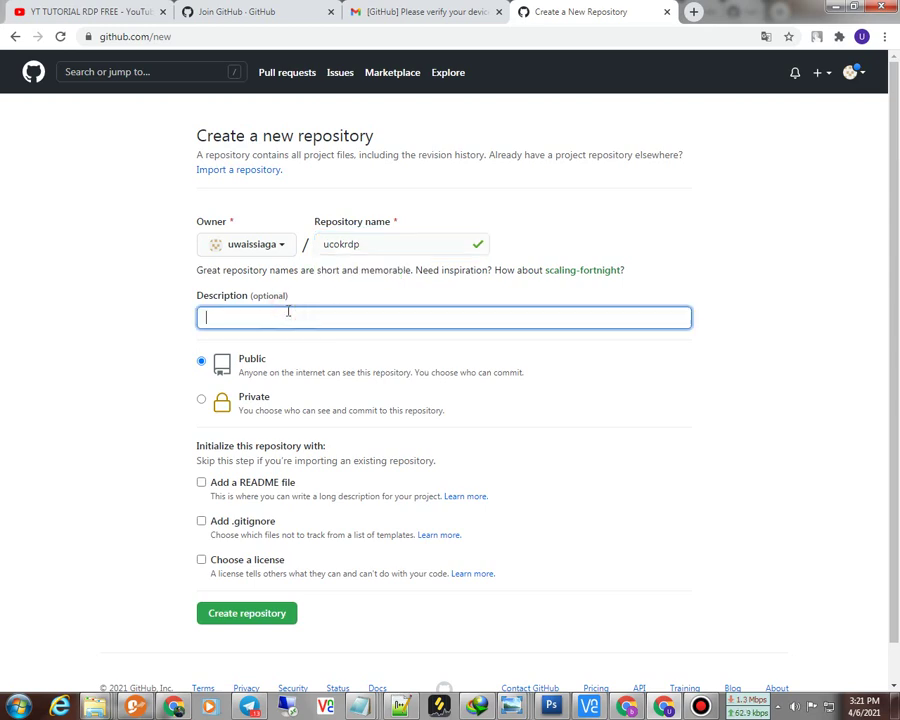
{"action": "left_click", "coordinate": [204, 400]}
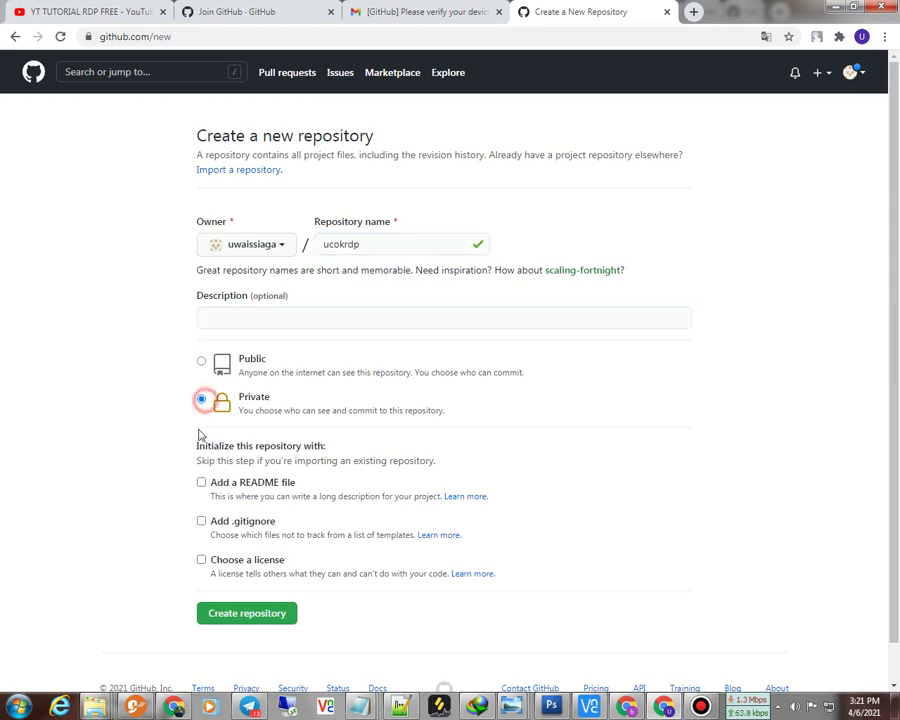
{"action": "left_click", "coordinate": [260, 321]}
{"action": "type", "text": "stude"}
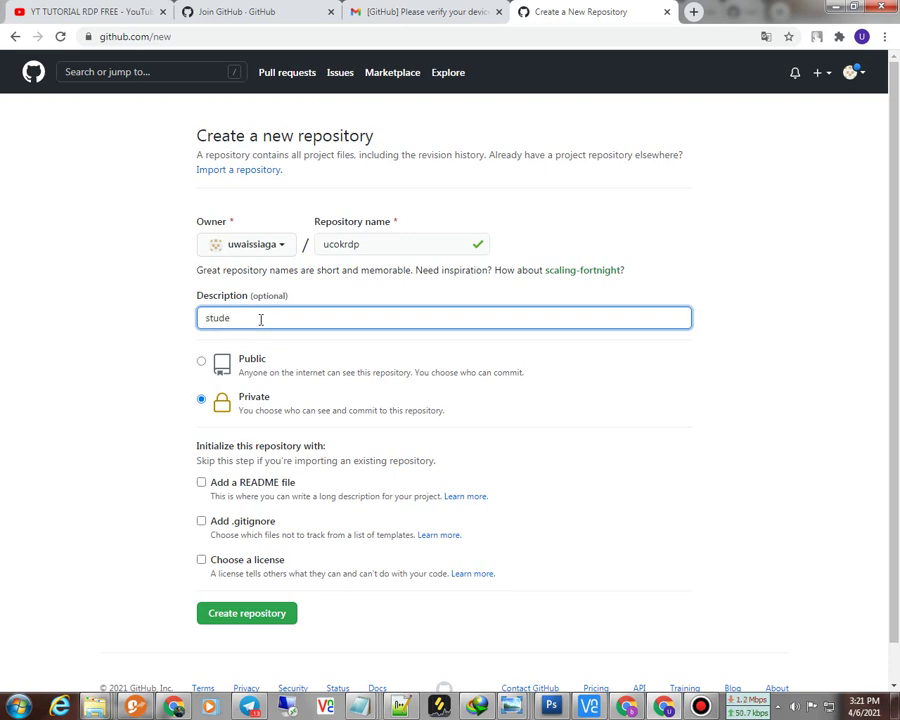
{"action": "type", "text": "nt"}
{"action": "left_click", "coordinate": [226, 614]}
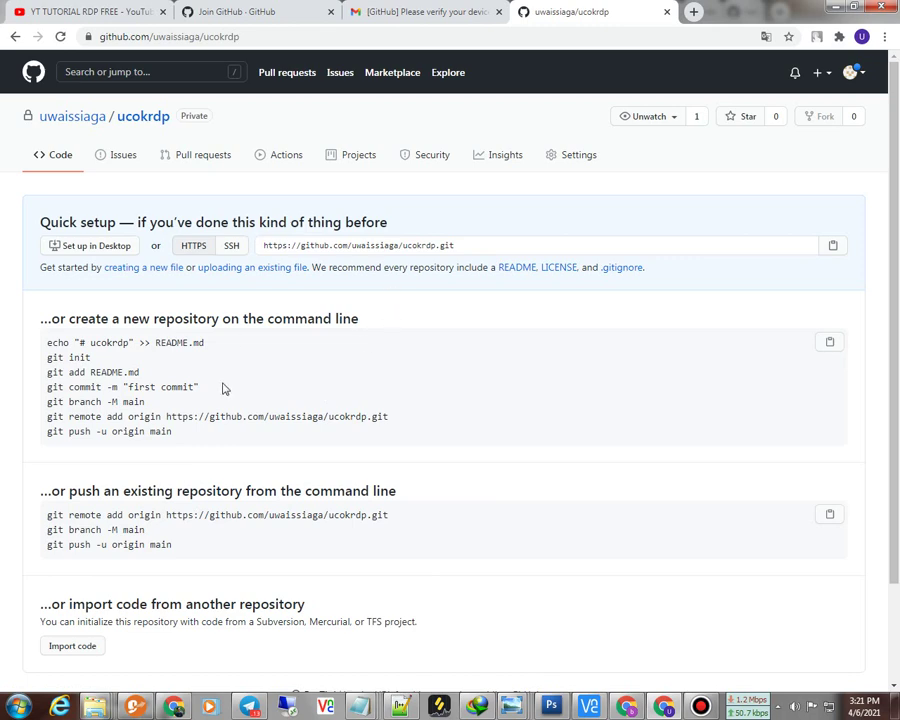
Step: Open the ucokrdp repository's Actions tab and browse the suggested workflow templates
{"action": "scroll", "coordinate": [418, 542], "scroll_direction": "down", "scroll_amount": 2}
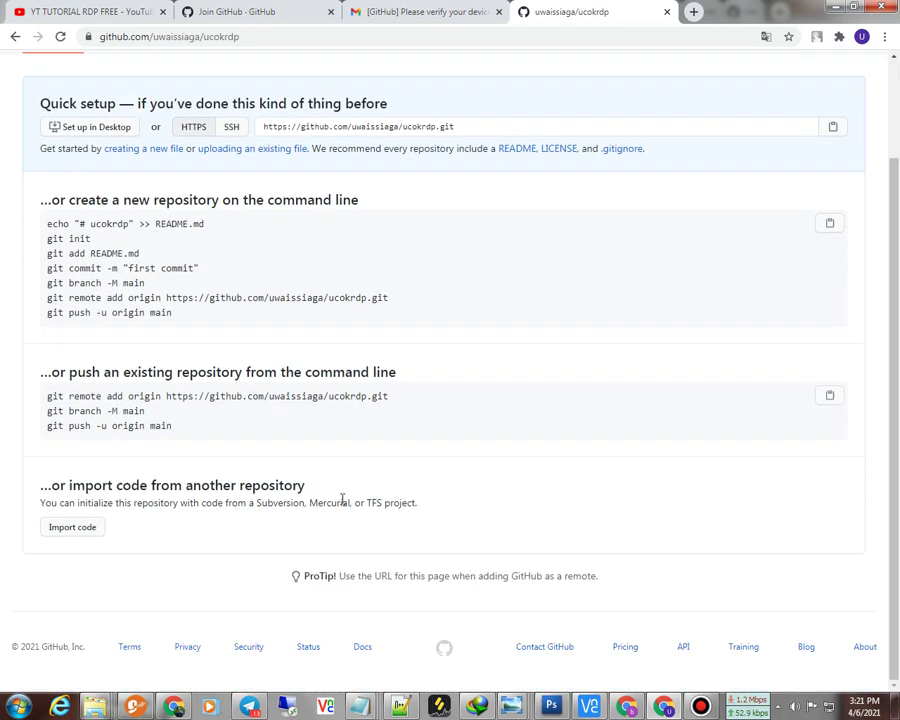
{"action": "scroll", "coordinate": [418, 350], "scroll_direction": "up", "scroll_amount": 2}
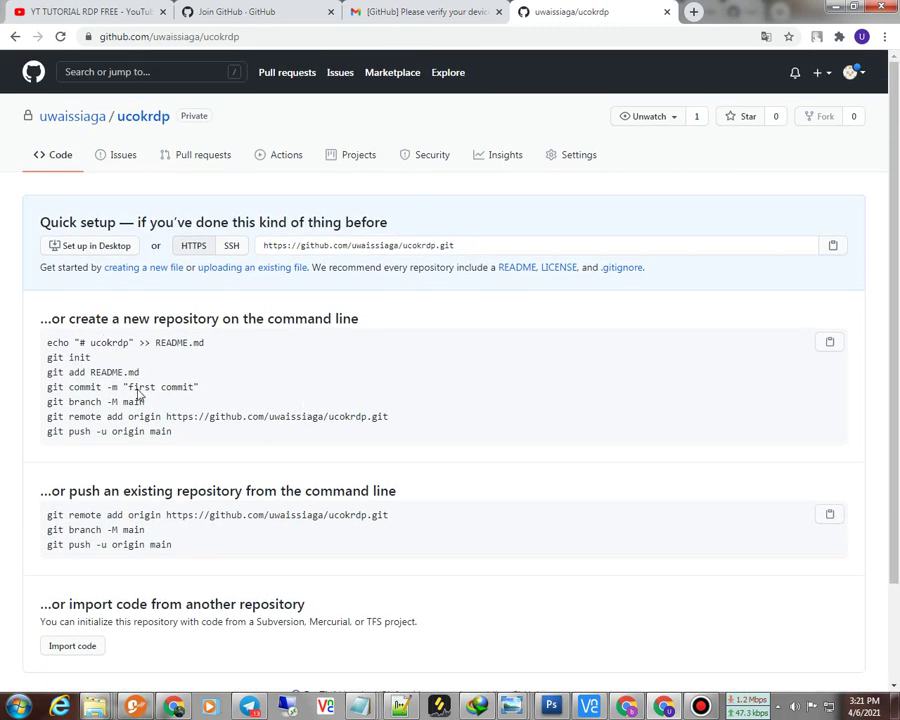
{"action": "left_click", "coordinate": [285, 164]}
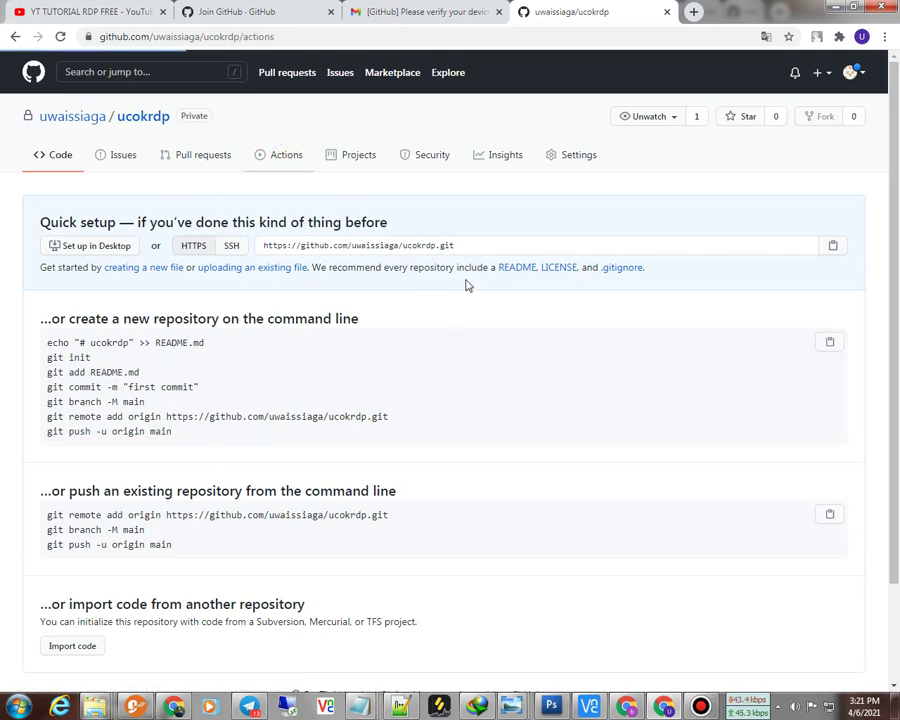
{"action": "scroll", "coordinate": [440, 440], "scroll_direction": "down", "scroll_amount": 1}
{"action": "scroll", "coordinate": [460, 430], "scroll_direction": "down", "scroll_amount": 2}
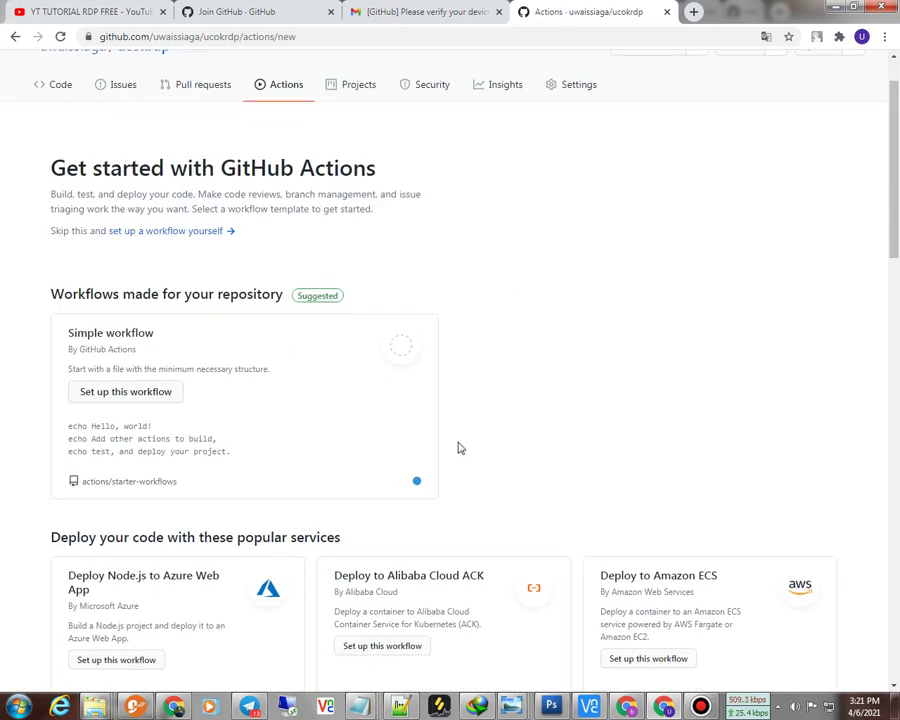
{"action": "scroll", "coordinate": [455, 370], "scroll_direction": "up", "scroll_amount": 2}
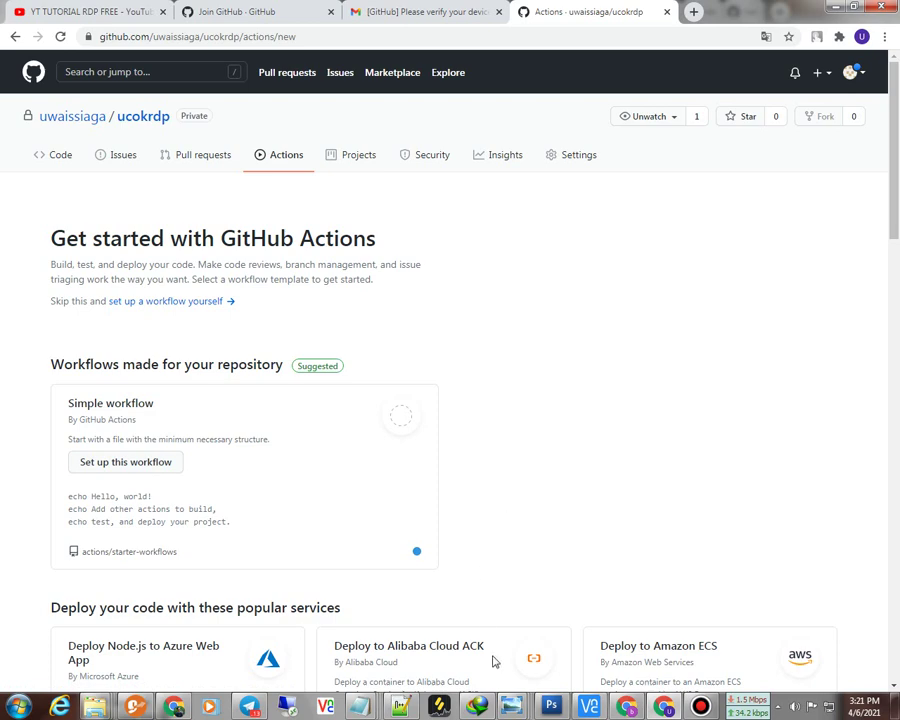
Step: Copy the WINRDP repository address from line 3 of the Notepad++ notes, then minimize Notepad++
{"action": "key", "text": "alt+Tab"}
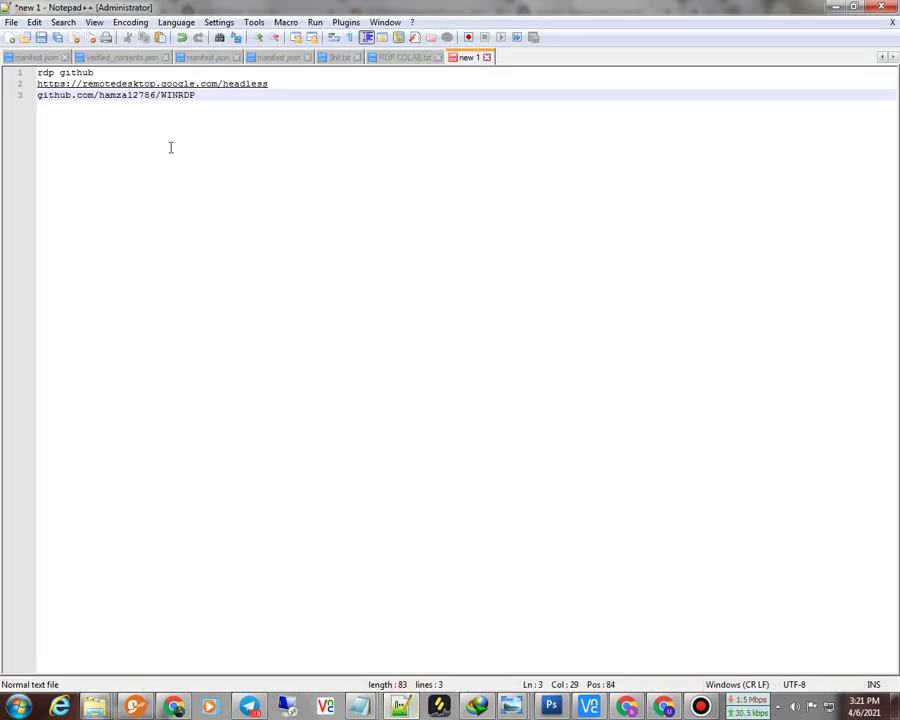
{"action": "left_click_drag", "start_coordinate": [229, 97], "coordinate": [37, 95]}
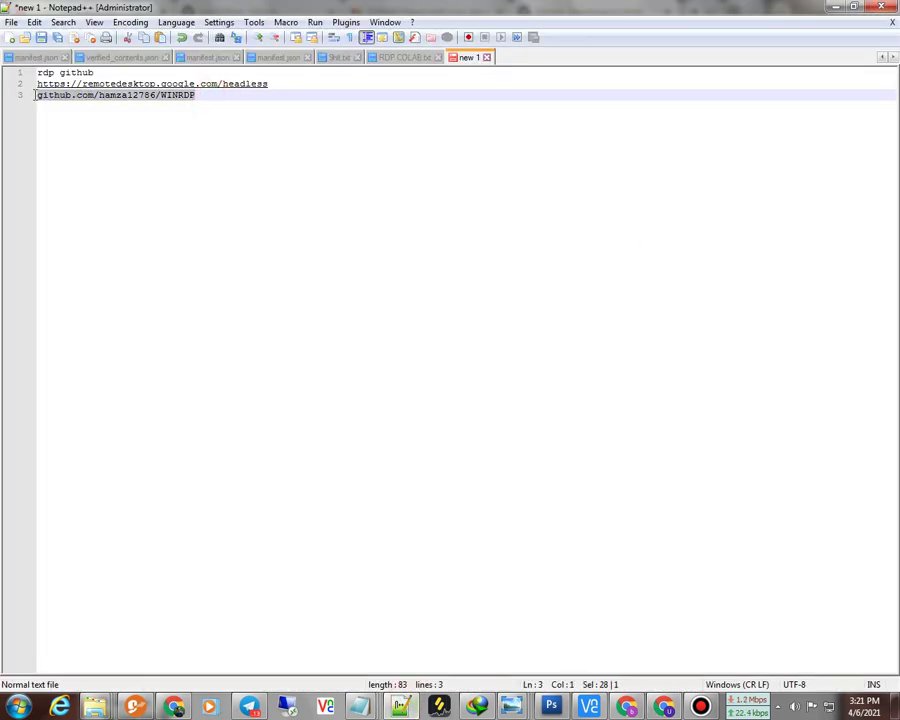
{"action": "right_click", "coordinate": [53, 100]}
{"action": "left_click", "coordinate": [82, 118]}
{"action": "left_click", "coordinate": [835, 7]}
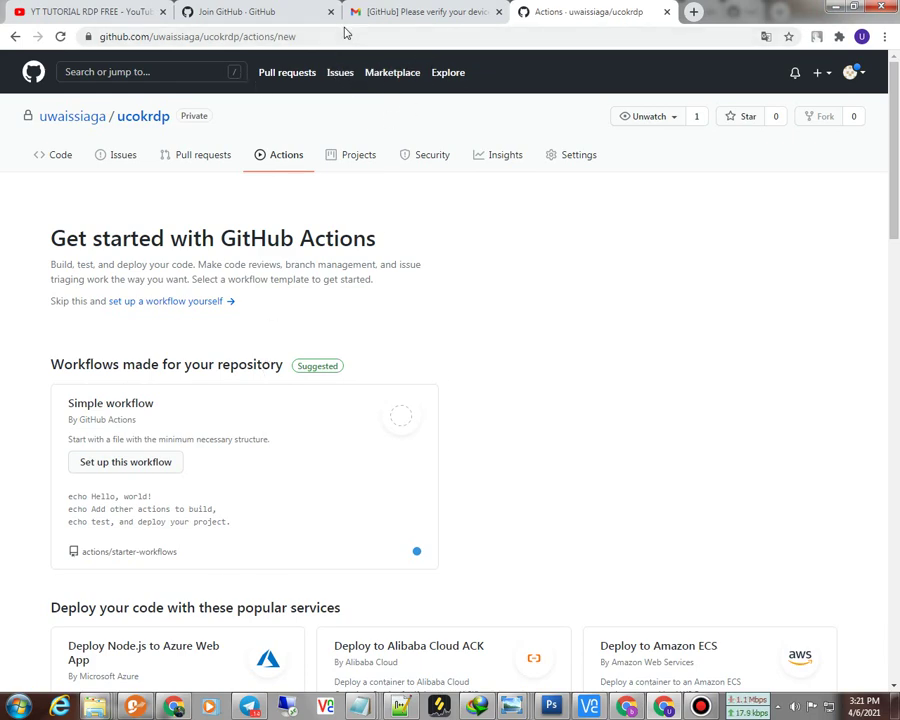
Step: Replace the browser address with the copied WINRDP repository link and load it
{"action": "left_click", "coordinate": [179, 303]}
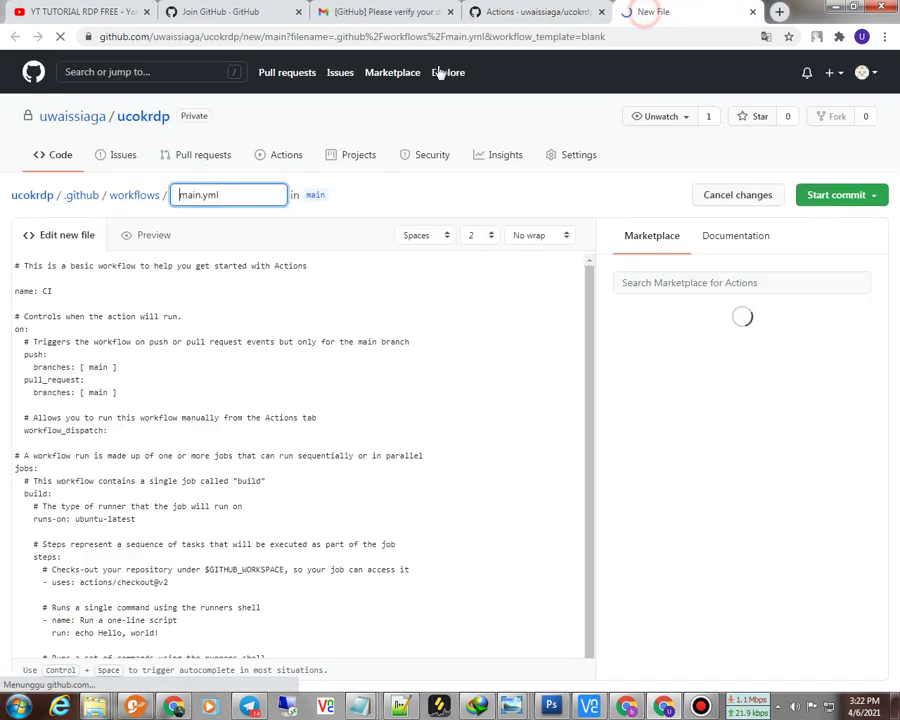
{"action": "right_click", "coordinate": [346, 40]}
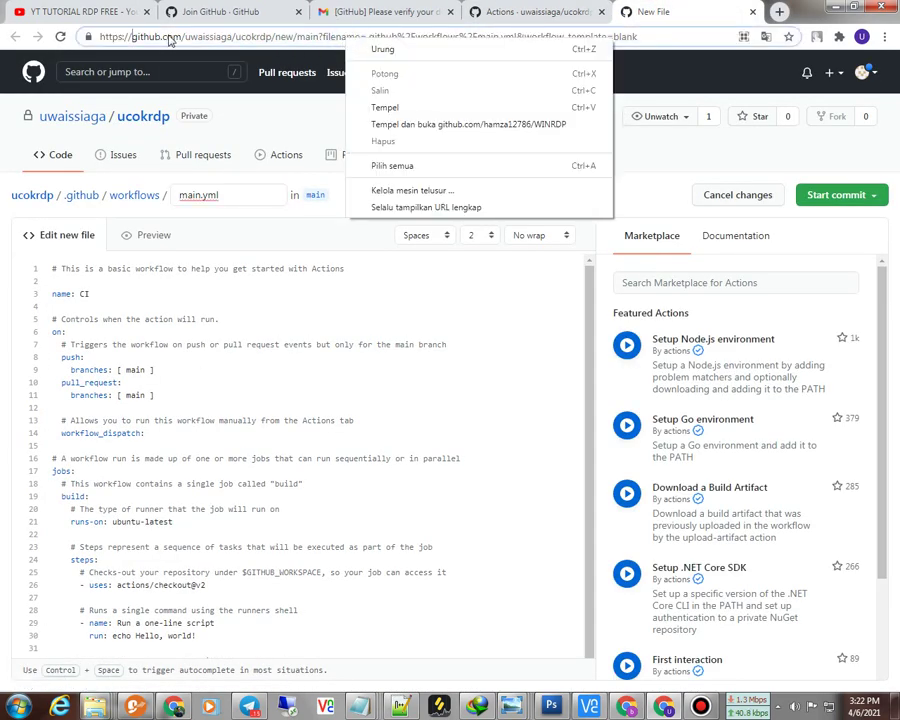
{"action": "key", "text": "Escape"}
{"action": "left_click_drag", "start_coordinate": [650, 36], "coordinate": [87, 27]}
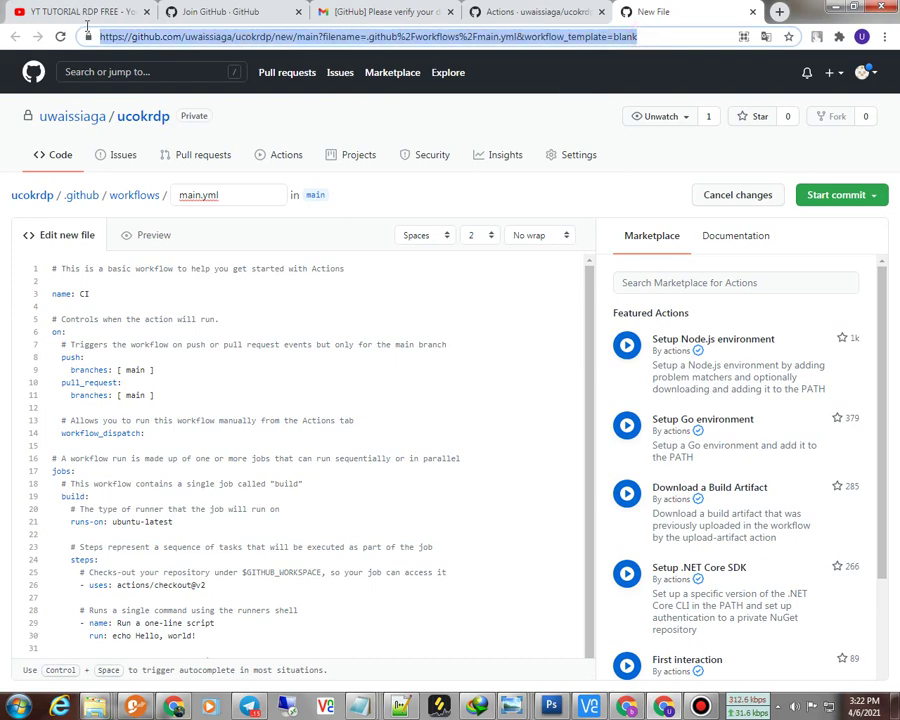
{"action": "right_click", "coordinate": [283, 37]}
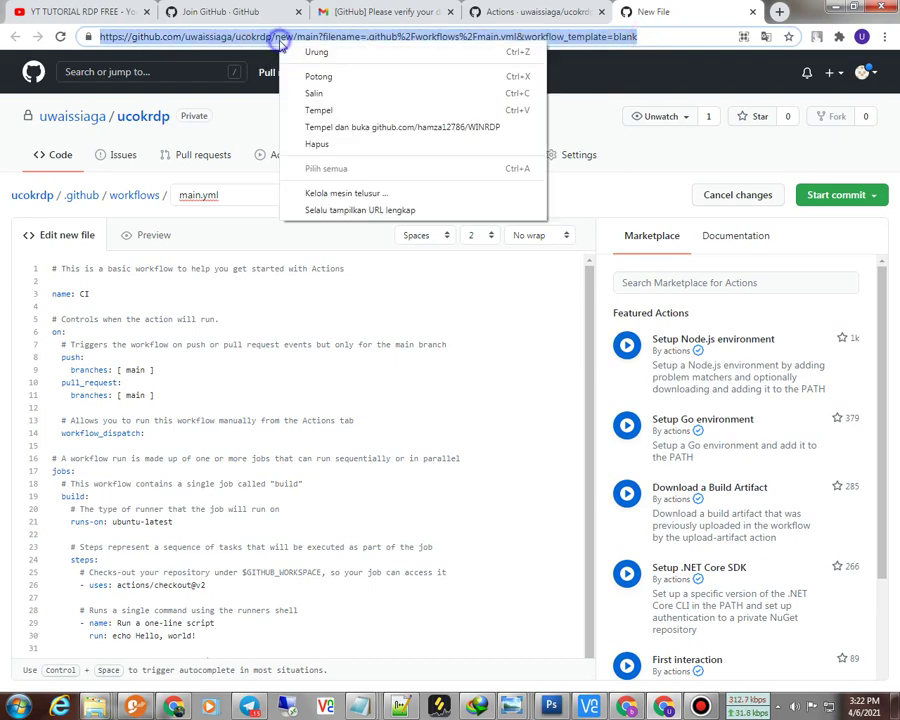
{"action": "left_click", "coordinate": [320, 128]}
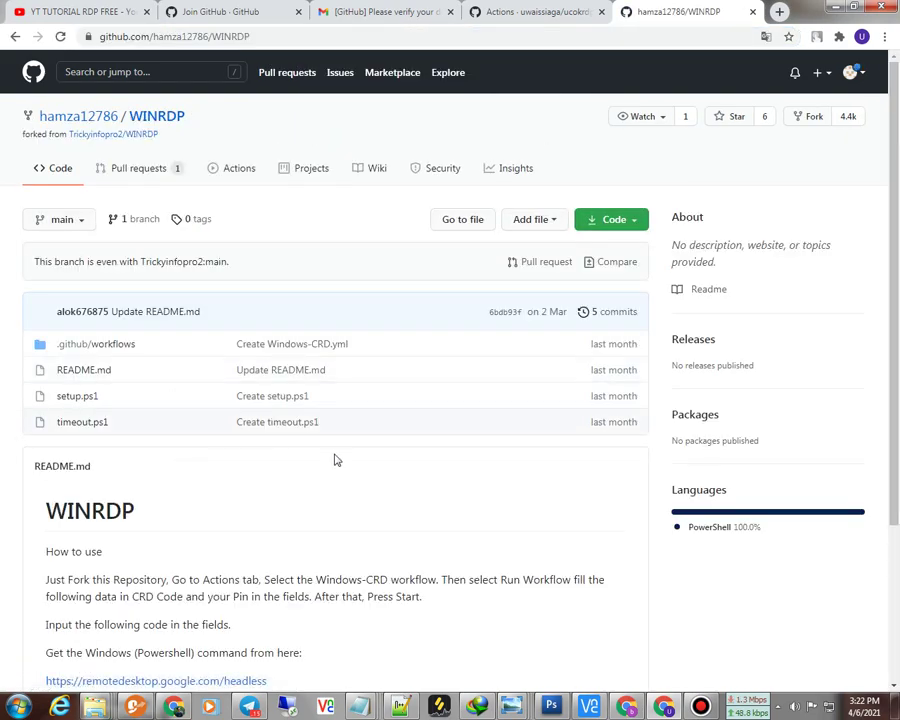
Step: Open the README's remotedesktop.google.com/headless link in a background tab
{"action": "scroll", "coordinate": [44, 506], "scroll_direction": "down", "scroll_amount": 3}
{"action": "scroll", "coordinate": [64, 486], "scroll_direction": "up", "scroll_amount": 2}
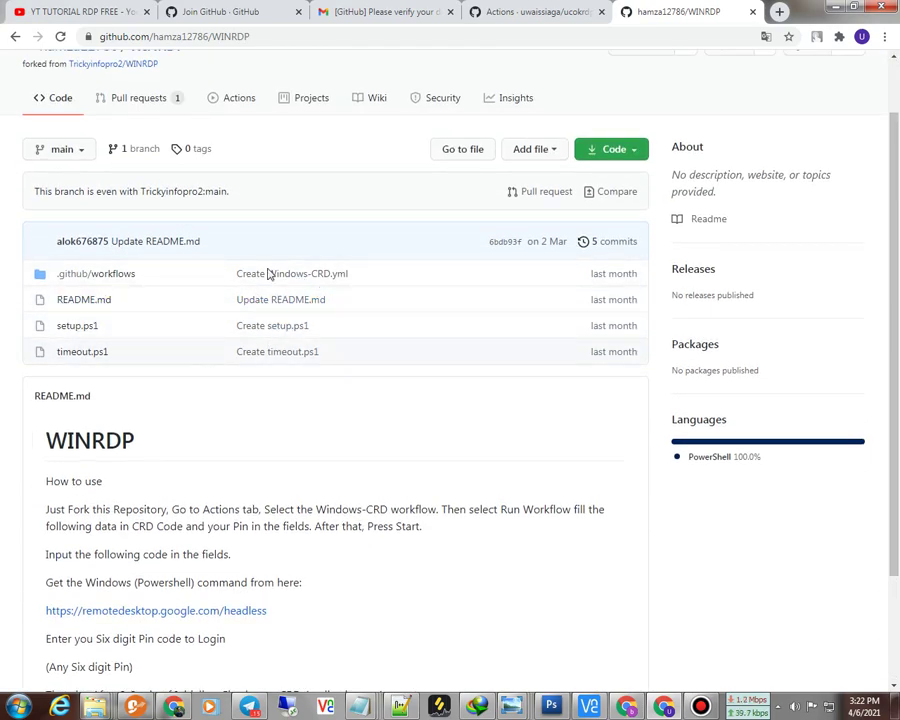
{"action": "scroll", "coordinate": [126, 422], "scroll_direction": "down", "scroll_amount": 1}
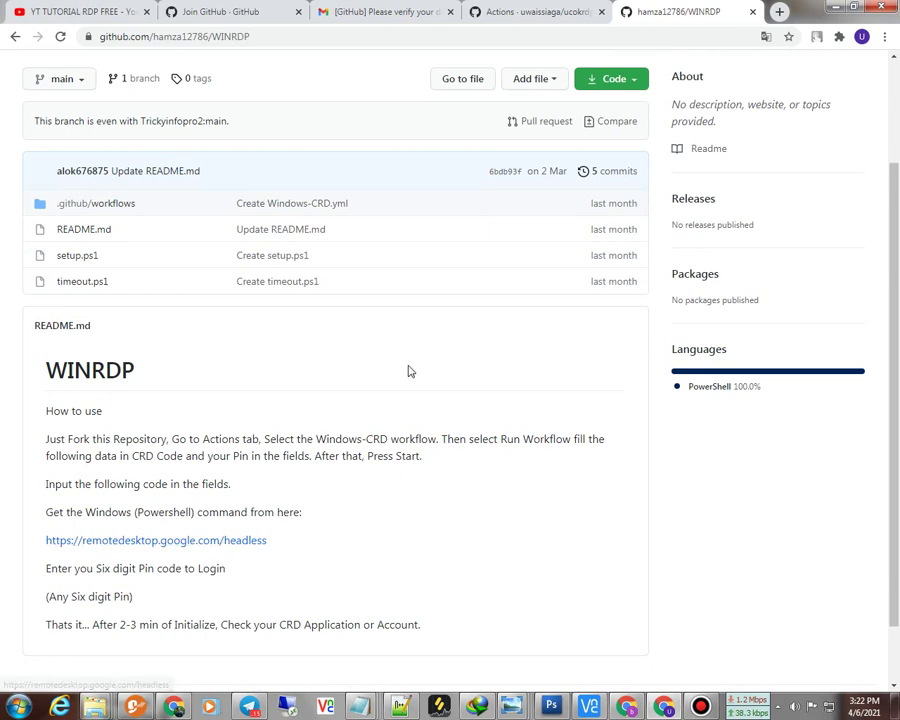
{"action": "scroll", "coordinate": [316, 410], "scroll_direction": "up", "scroll_amount": 2}
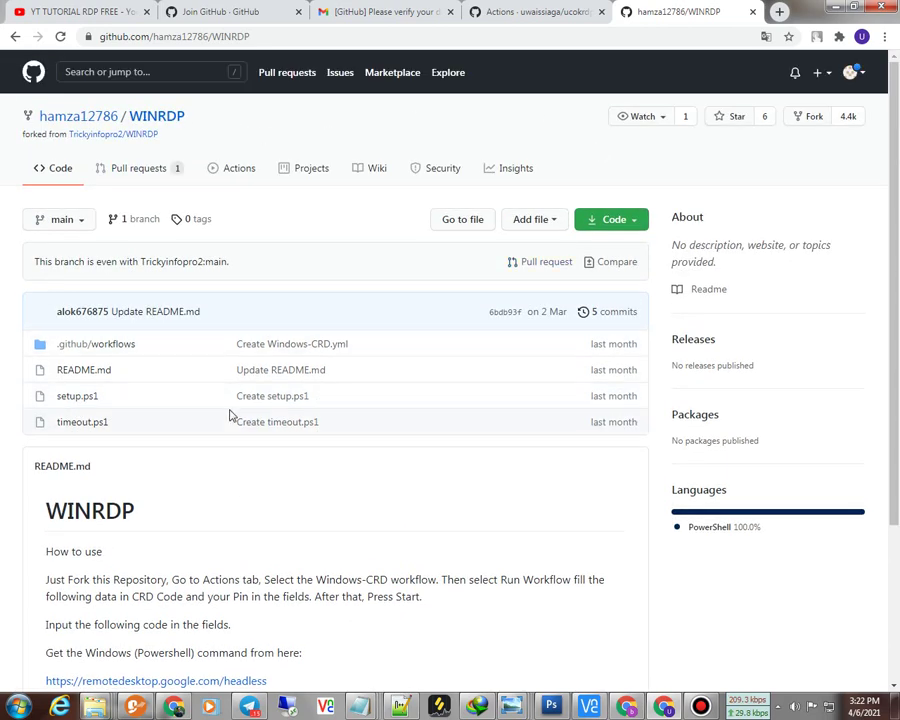
{"action": "scroll", "coordinate": [220, 520], "scroll_direction": "down", "scroll_amount": 1}
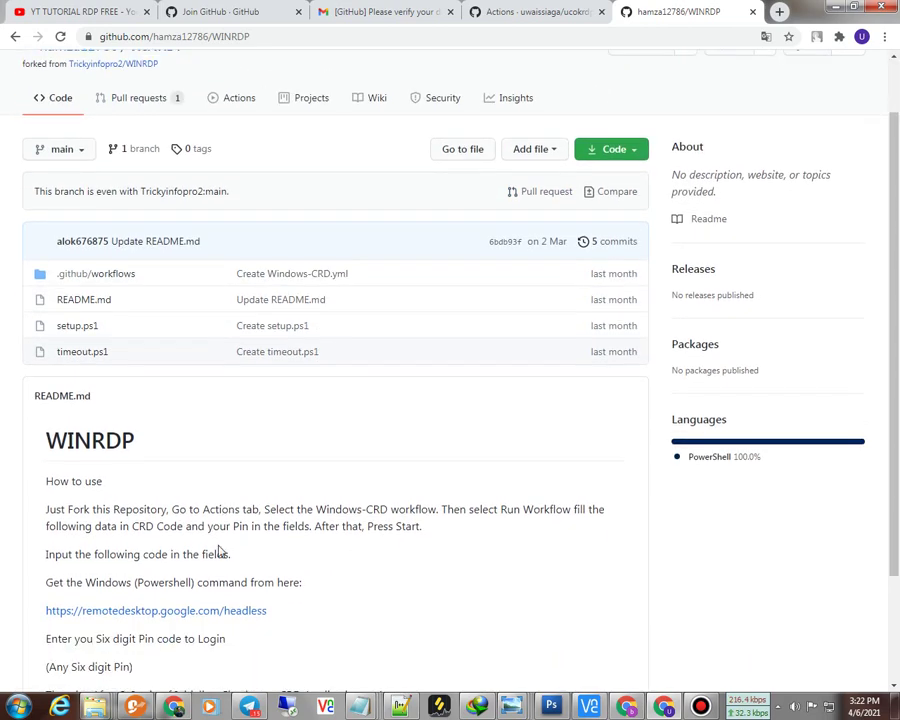
{"action": "middle_click", "coordinate": [150, 612]}
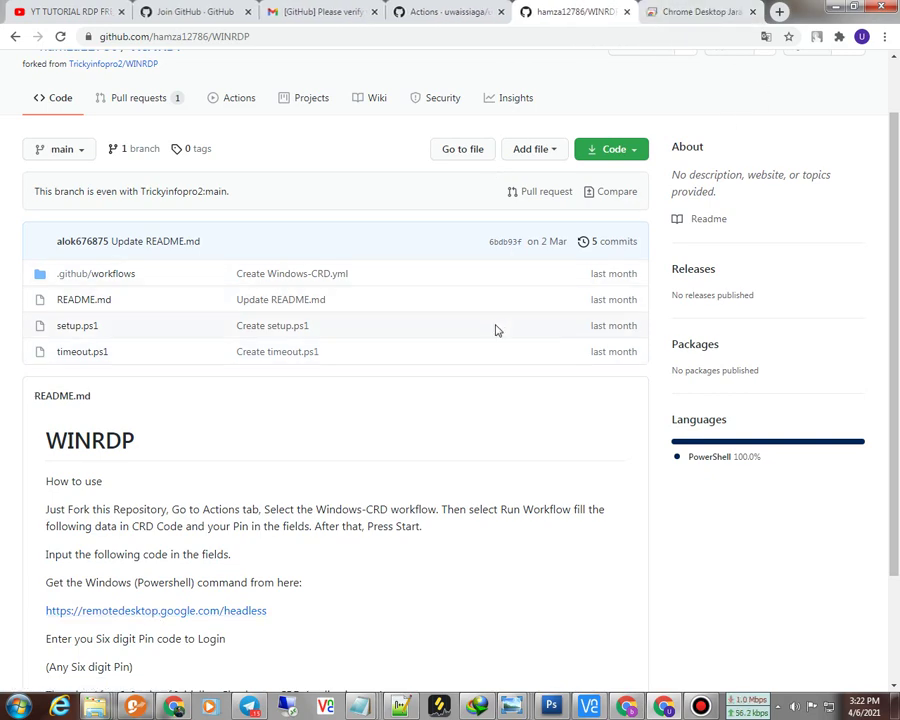
{"action": "scroll", "coordinate": [446, 362], "scroll_direction": "up", "scroll_amount": 1}
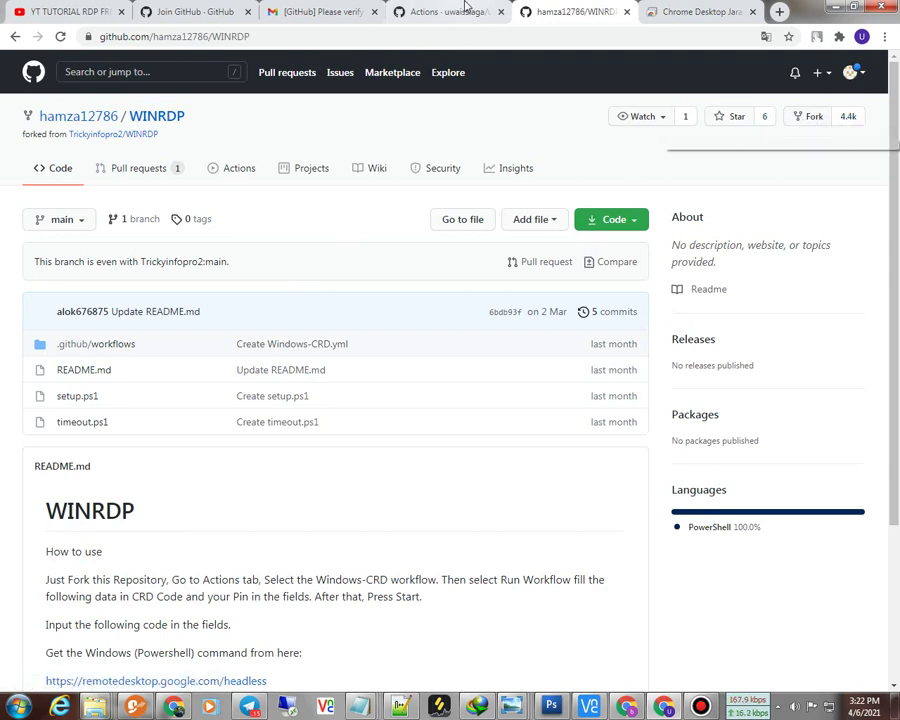
Step: Fork the WINRDP repository into your own GitHub account
{"action": "mouse_move", "coordinate": [471, 5]}
{"action": "left_click", "coordinate": [576, 9]}
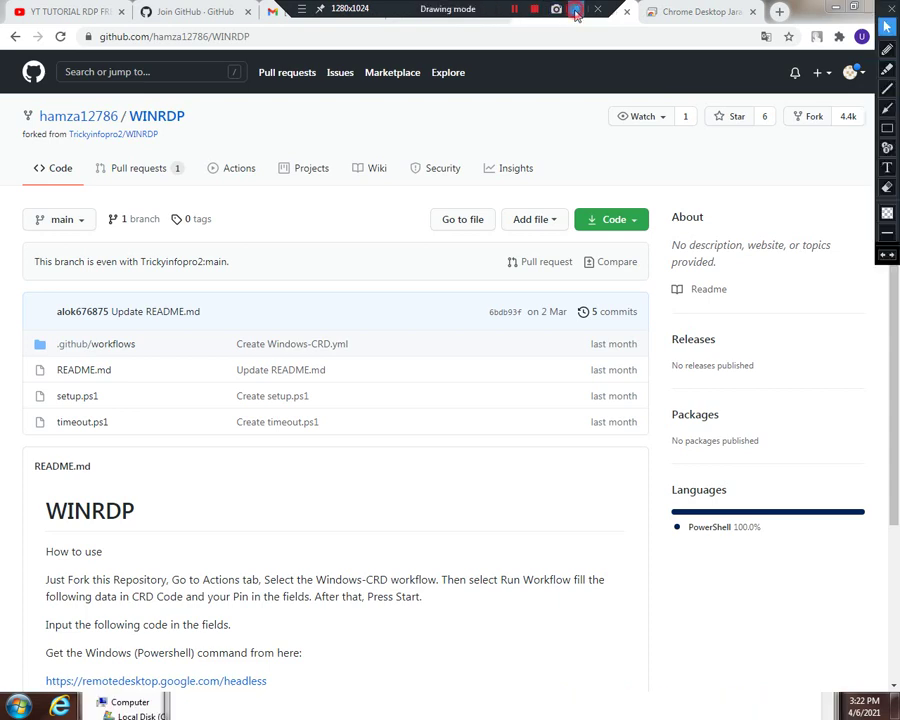
{"action": "left_click", "coordinate": [887, 128]}
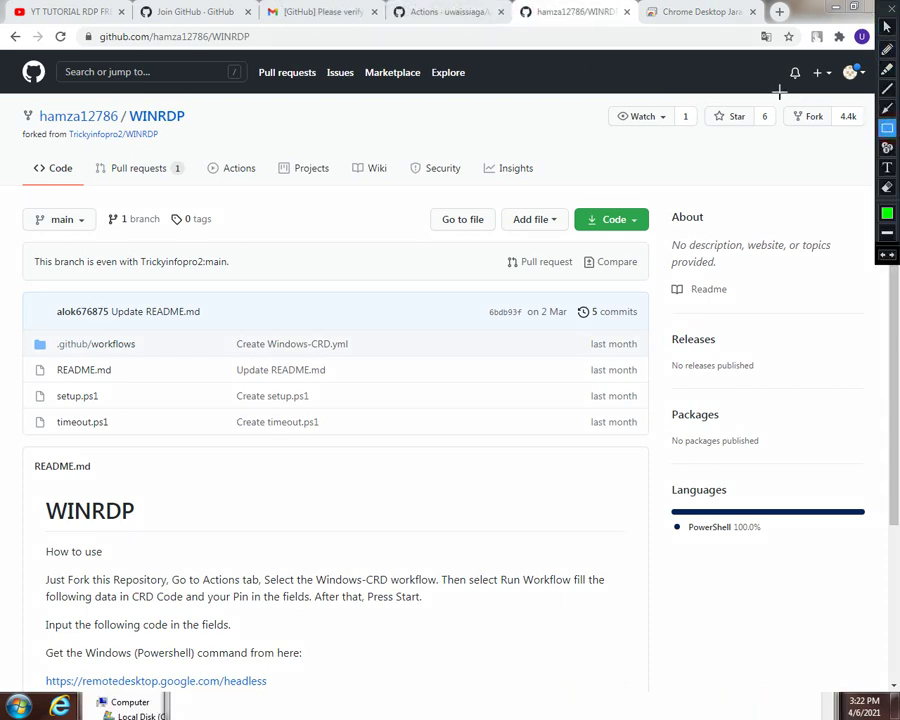
{"action": "left_click_drag", "start_coordinate": [779, 98], "coordinate": [869, 133]}
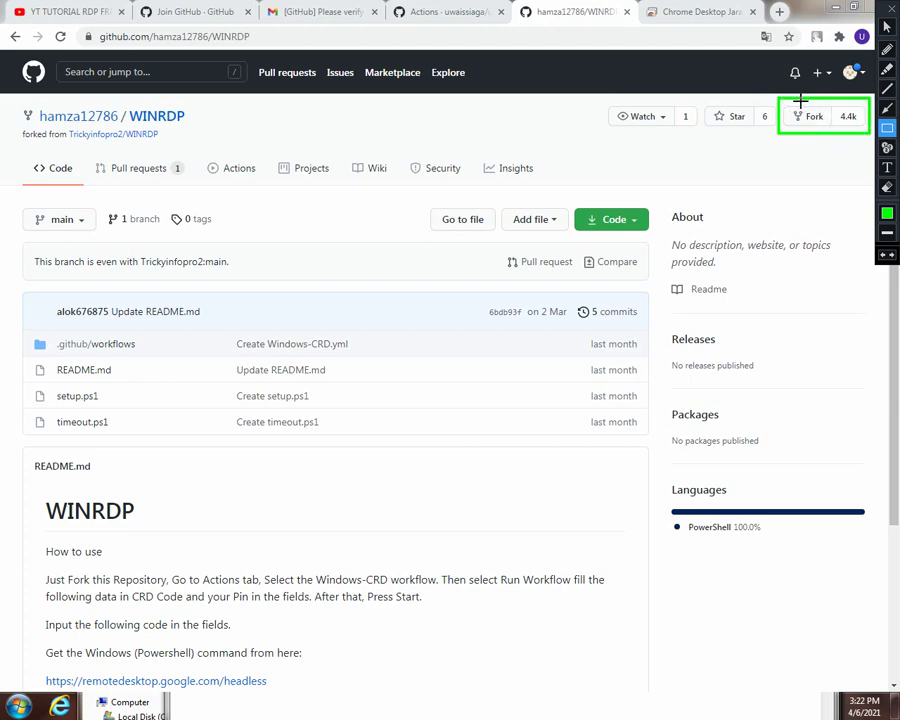
{"action": "left_click", "coordinate": [887, 108]}
{"action": "left_click_drag", "start_coordinate": [832, 162], "coordinate": [812, 120]}
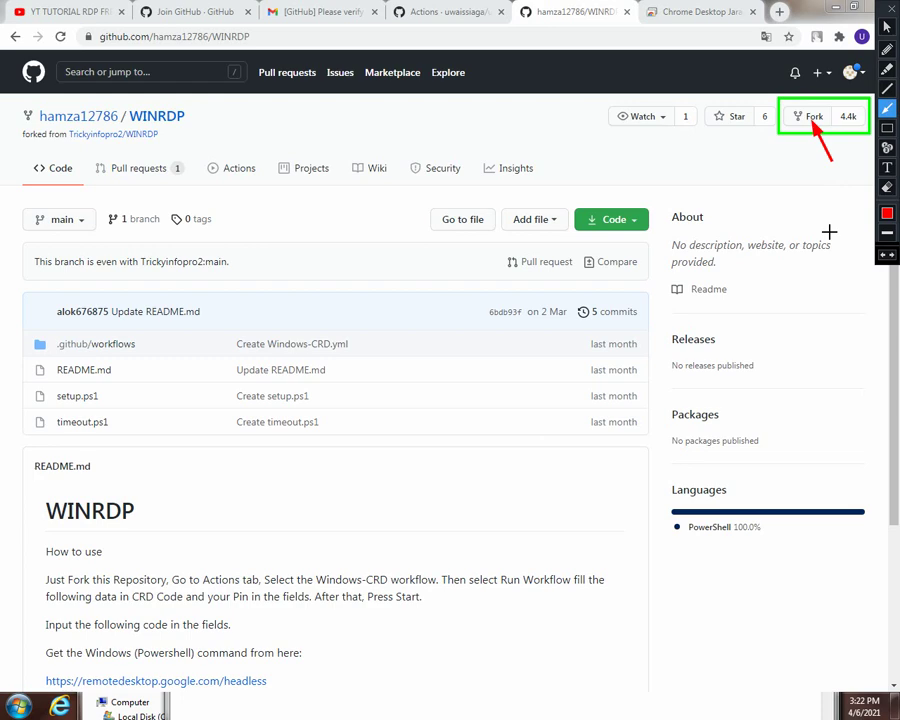
{"action": "key", "text": "Delete"}
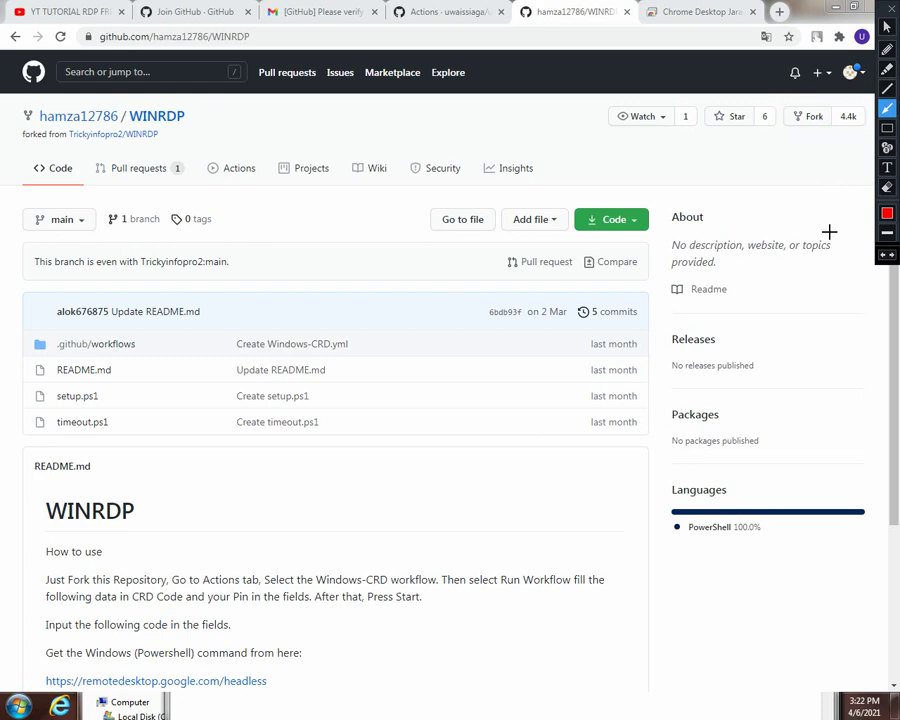
{"action": "left_click", "coordinate": [887, 27]}
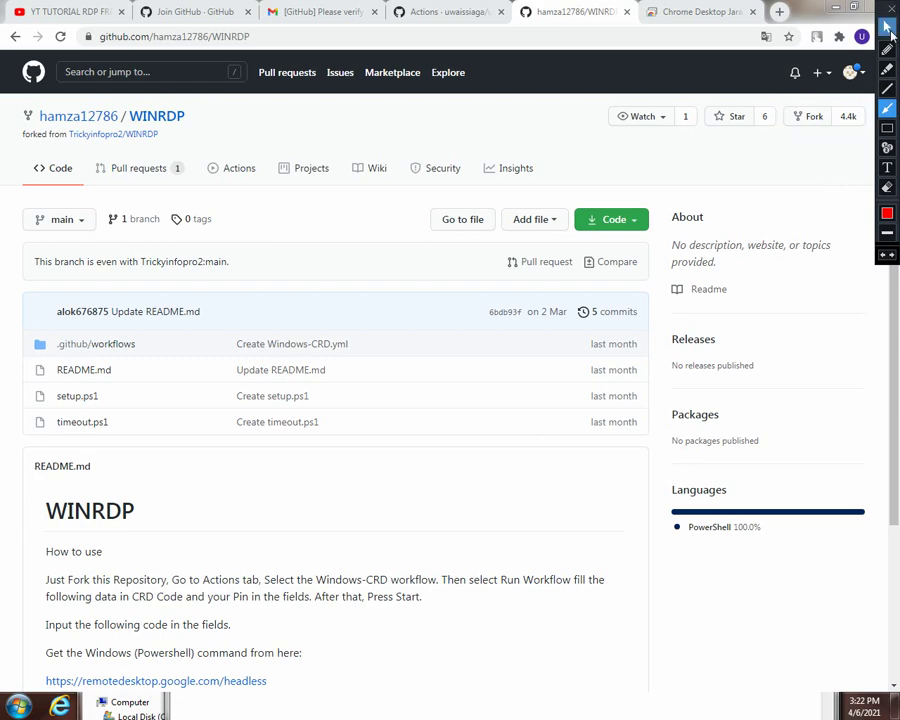
{"action": "left_click", "coordinate": [806, 118]}
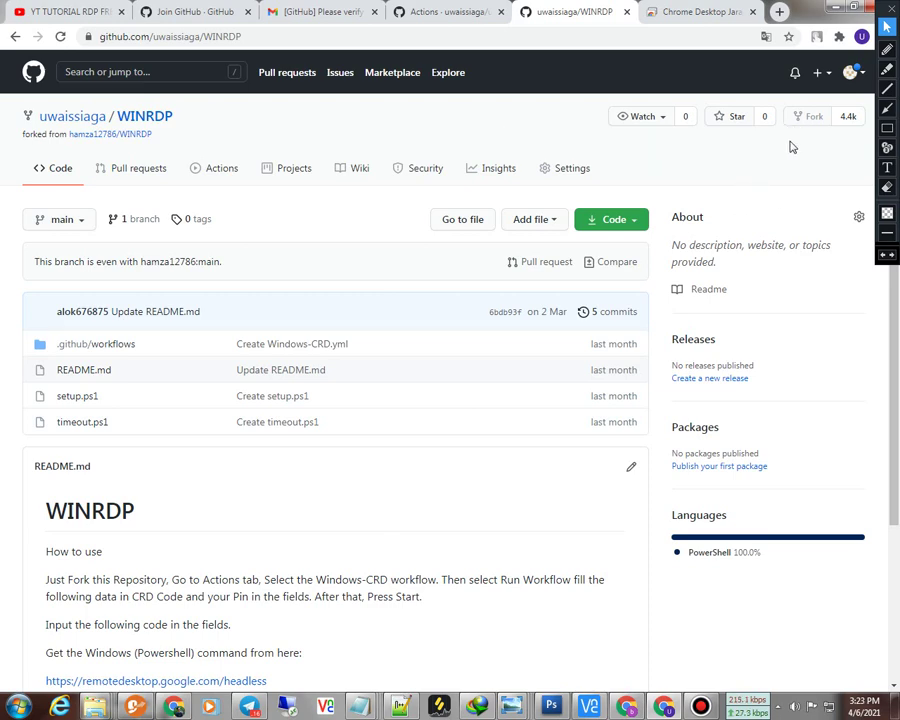
Step: Open the WINRDP fork's Actions tab, which reports its workflows are disabled
{"action": "left_click", "coordinate": [887, 128]}
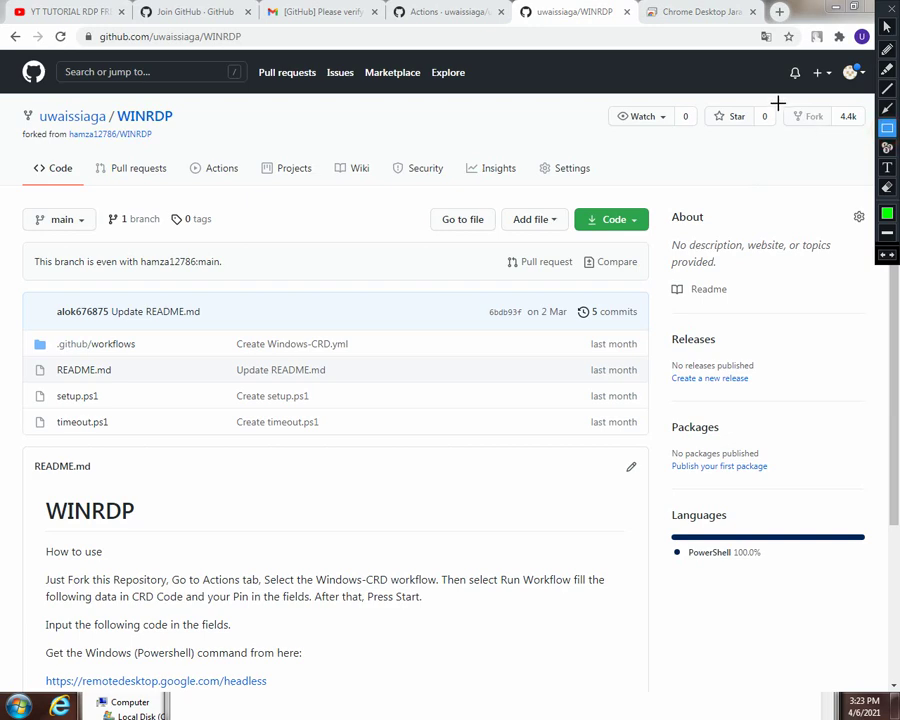
{"action": "mouse_move", "coordinate": [779, 96]}
{"action": "left_mouse_down"}
{"action": "mouse_move", "coordinate": [890, 212]}
{"action": "mouse_move", "coordinate": [850, 140]}
{"action": "mouse_move", "coordinate": [822, 140]}
{"action": "mouse_move", "coordinate": [836, 137]}
{"action": "left_mouse_up"}
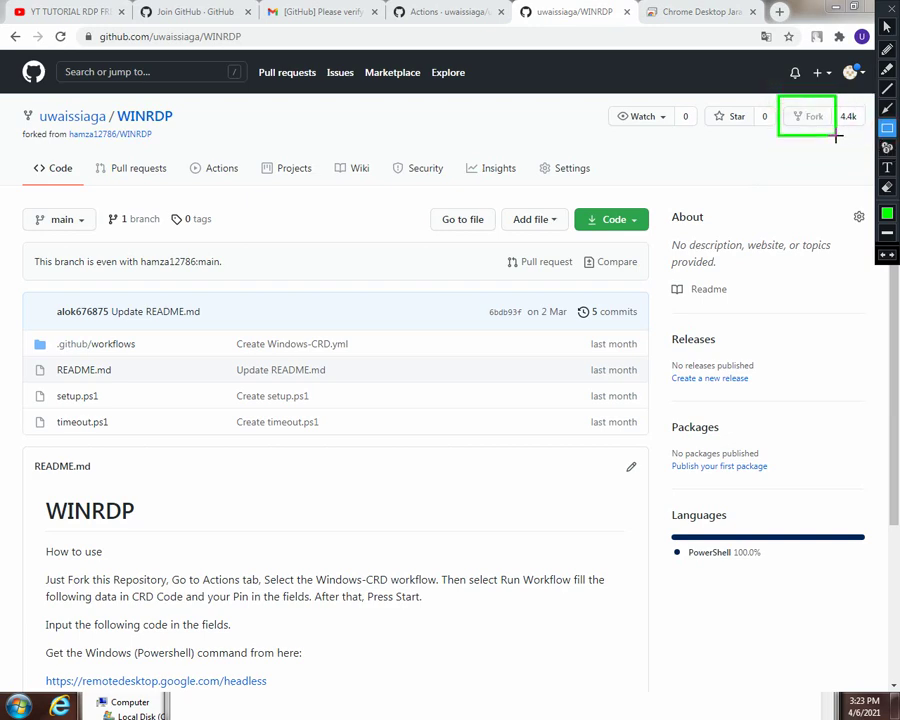
{"action": "left_click", "coordinate": [887, 108]}
{"action": "left_click_drag", "start_coordinate": [849, 176], "coordinate": [802, 130]}
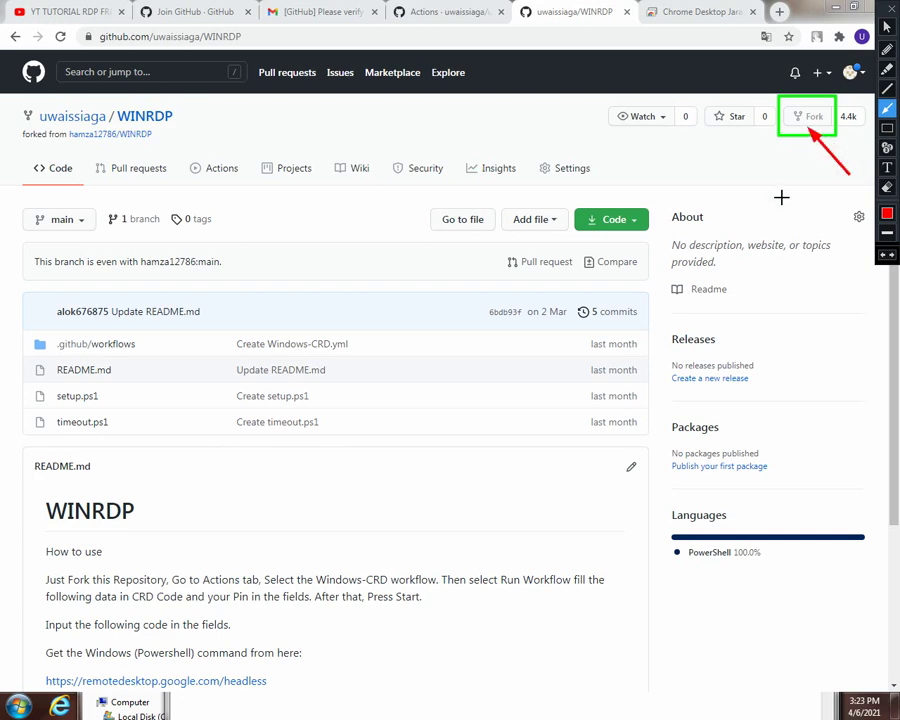
{"action": "key", "text": "Delete"}
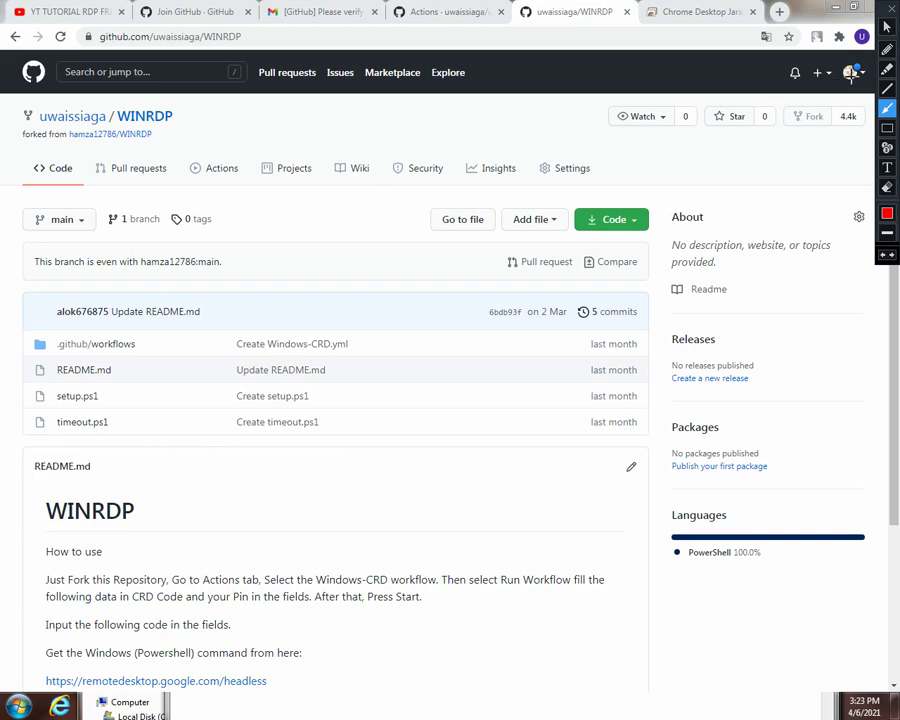
{"action": "left_click_drag", "start_coordinate": [882, 36], "coordinate": [881, 257]}
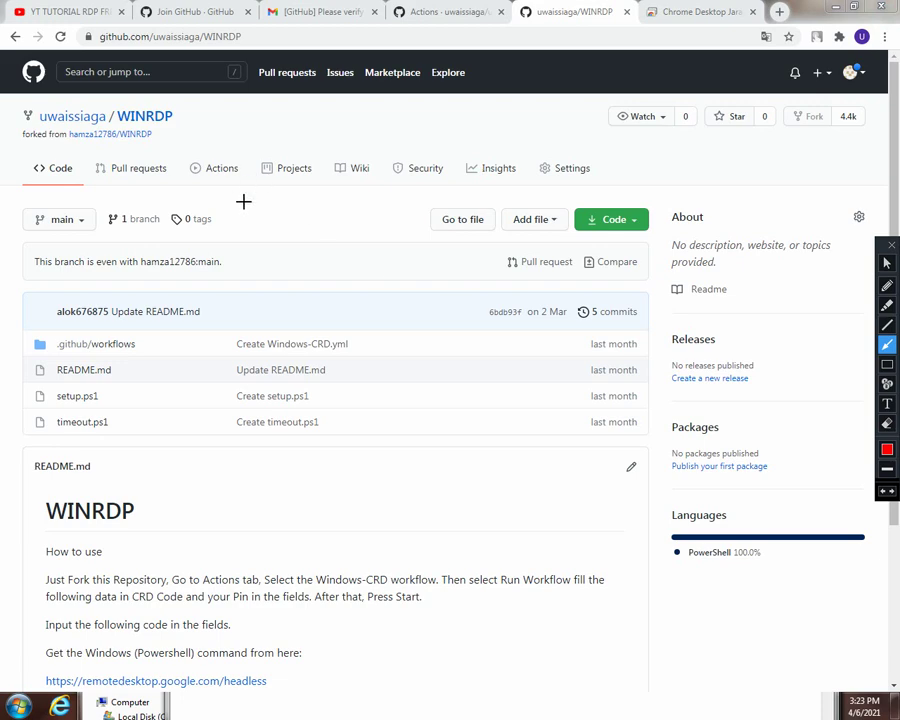
{"action": "left_click", "coordinate": [887, 244]}
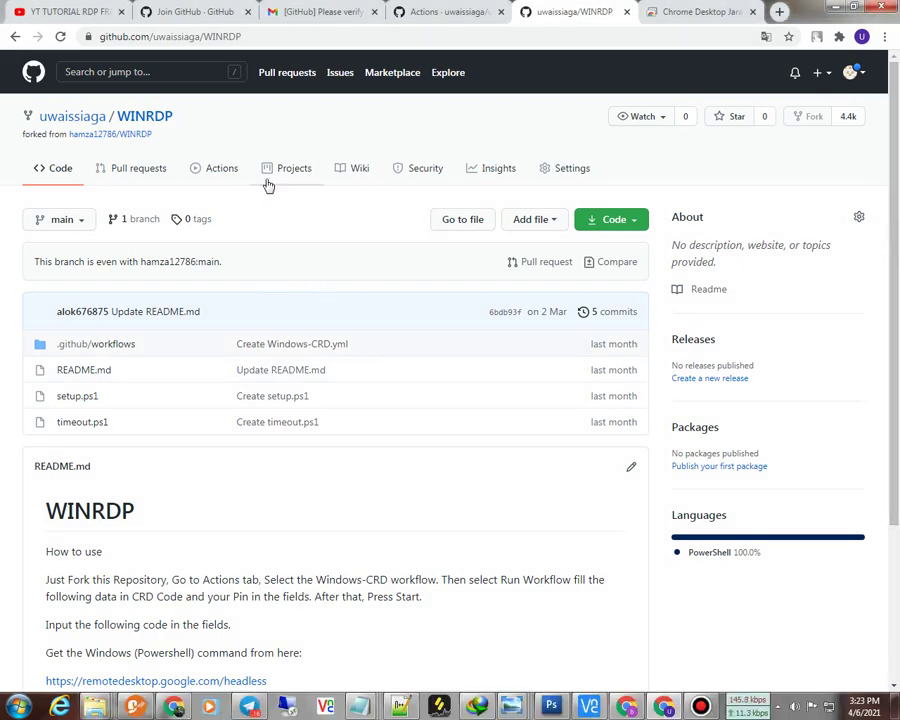
{"action": "left_click", "coordinate": [217, 171]}
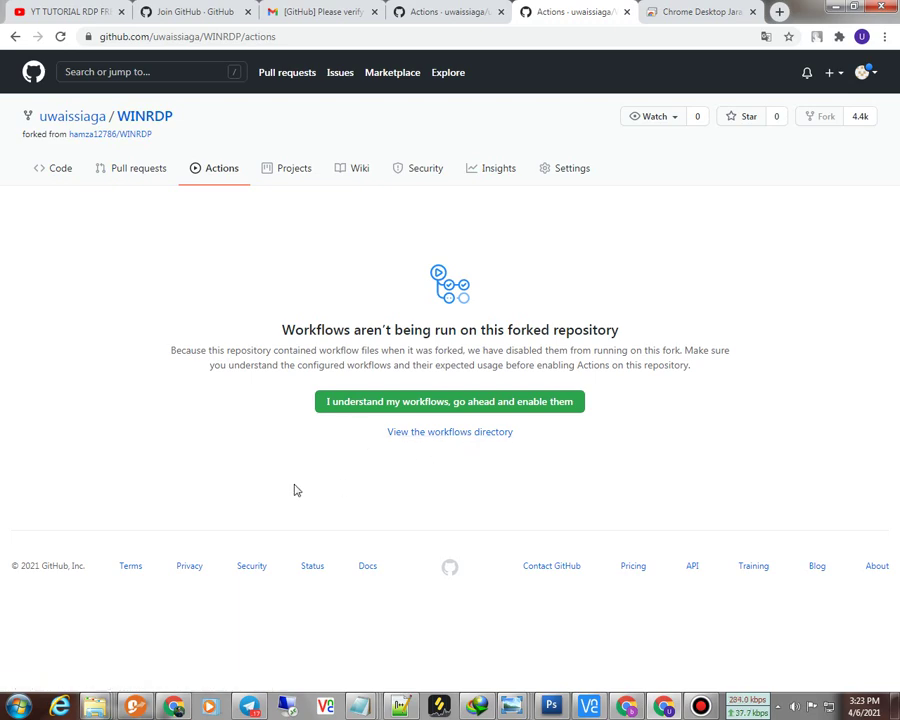
Step: Enable workflows on the fork and select the Windows-CRD workflow in the sidebar
{"action": "left_click", "coordinate": [430, 401]}
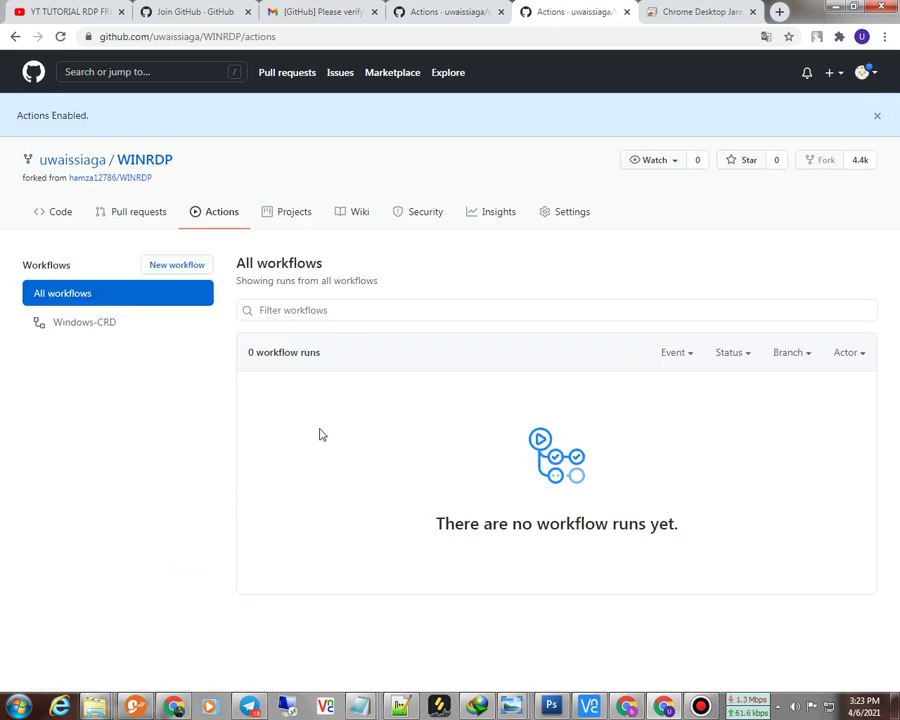
{"action": "left_click", "coordinate": [85, 330]}
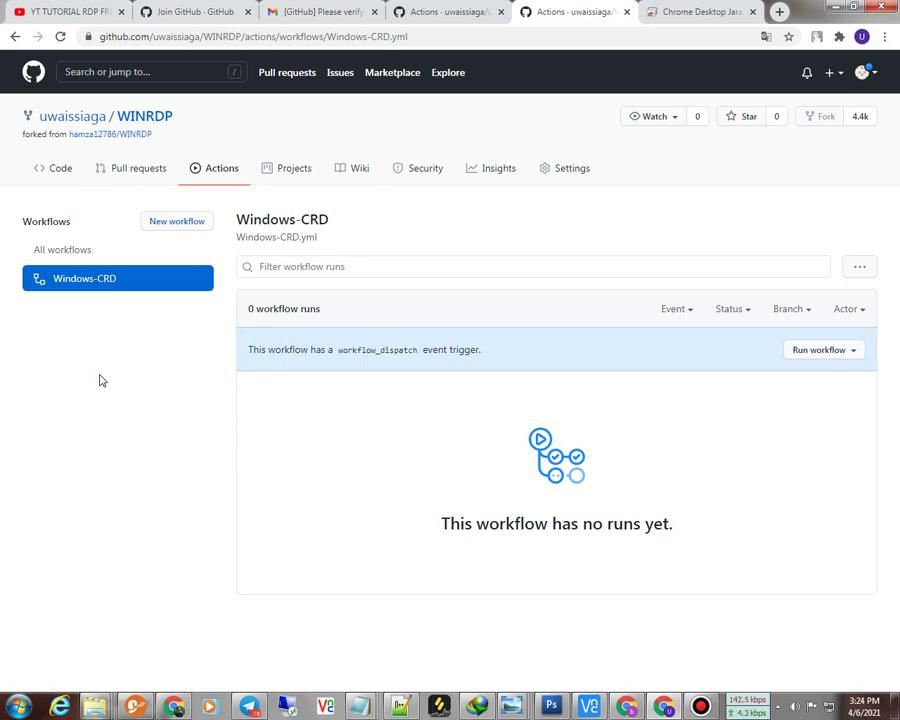
Step: Reload the Windows-CRD workflow page and open its Run workflow form at the CRD code field
{"action": "left_click", "coordinate": [60, 283]}
{"action": "left_click", "coordinate": [812, 352]}
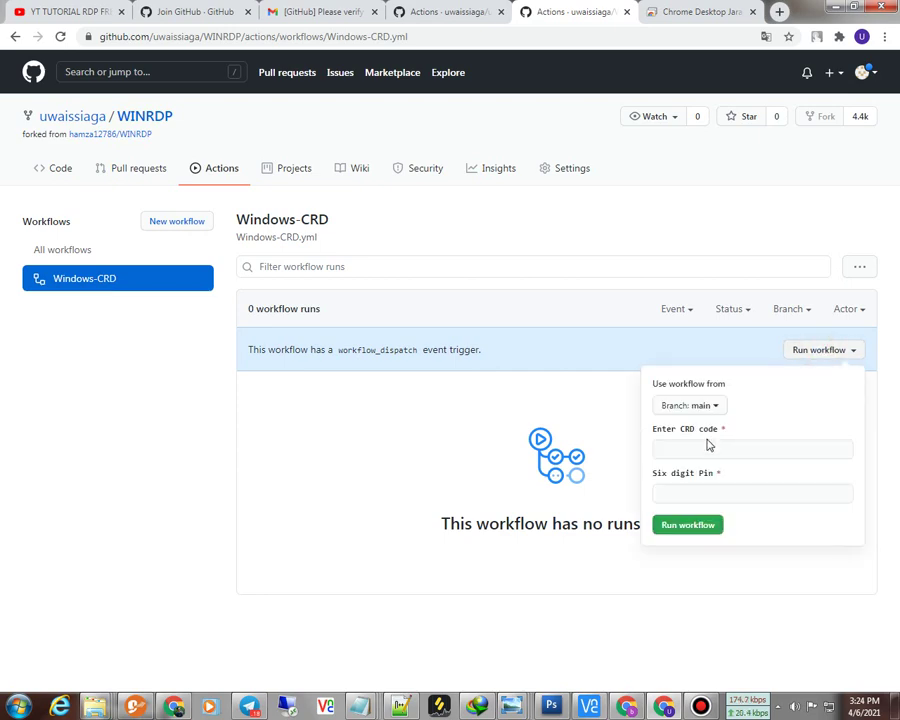
{"action": "left_click", "coordinate": [703, 448]}
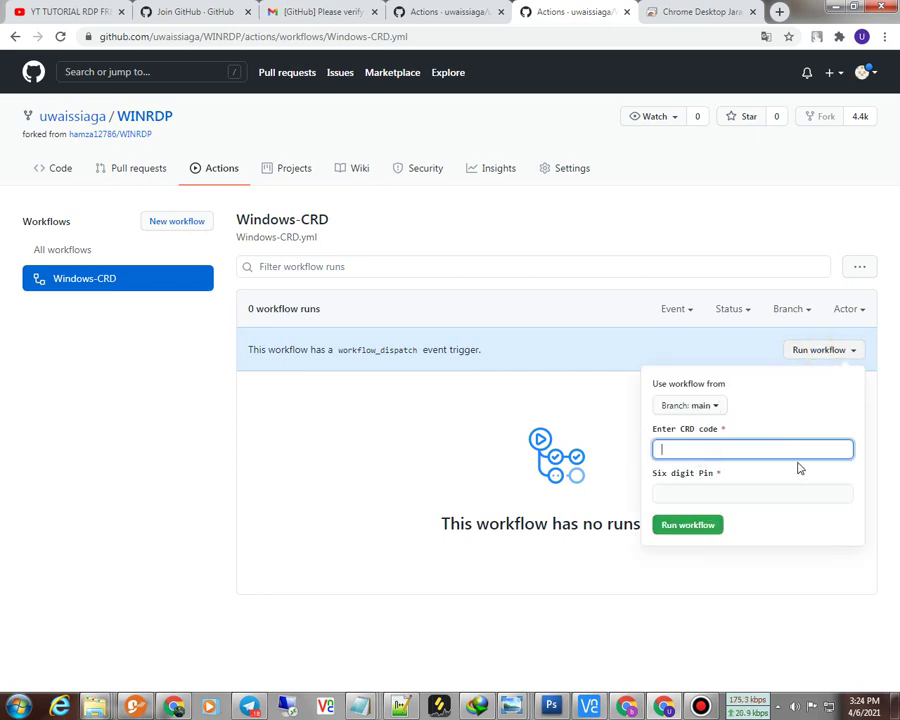
Step: Switch across tabs and settle on Chrome Remote Desktop's 'Set up another computer' page
{"action": "left_click", "coordinate": [418, 9]}
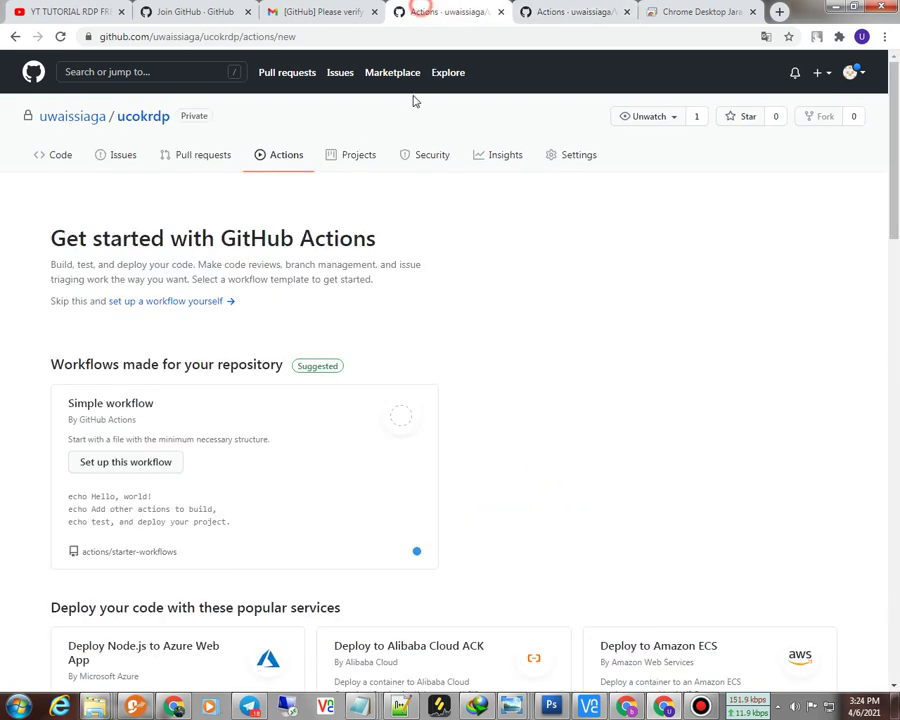
{"action": "left_click", "coordinate": [568, 12]}
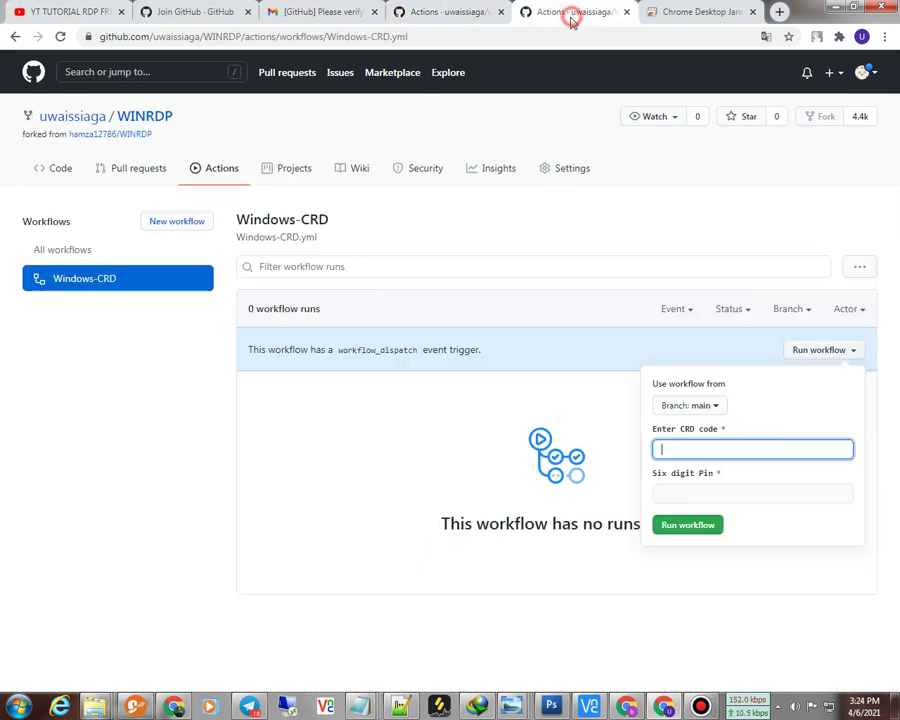
{"action": "left_click", "coordinate": [692, 13]}
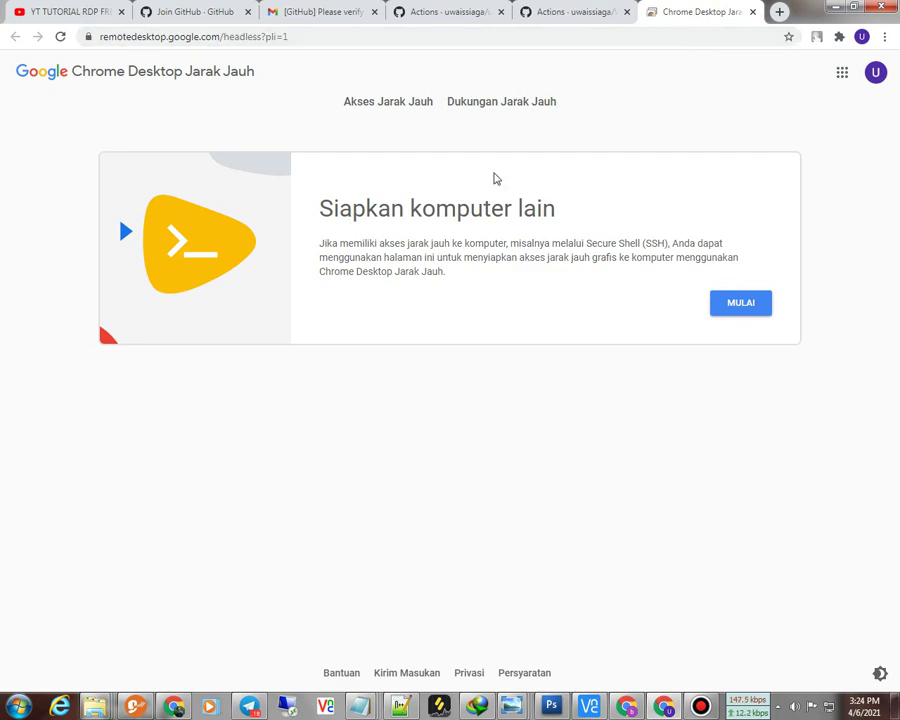
{"action": "left_click", "coordinate": [556, 16]}
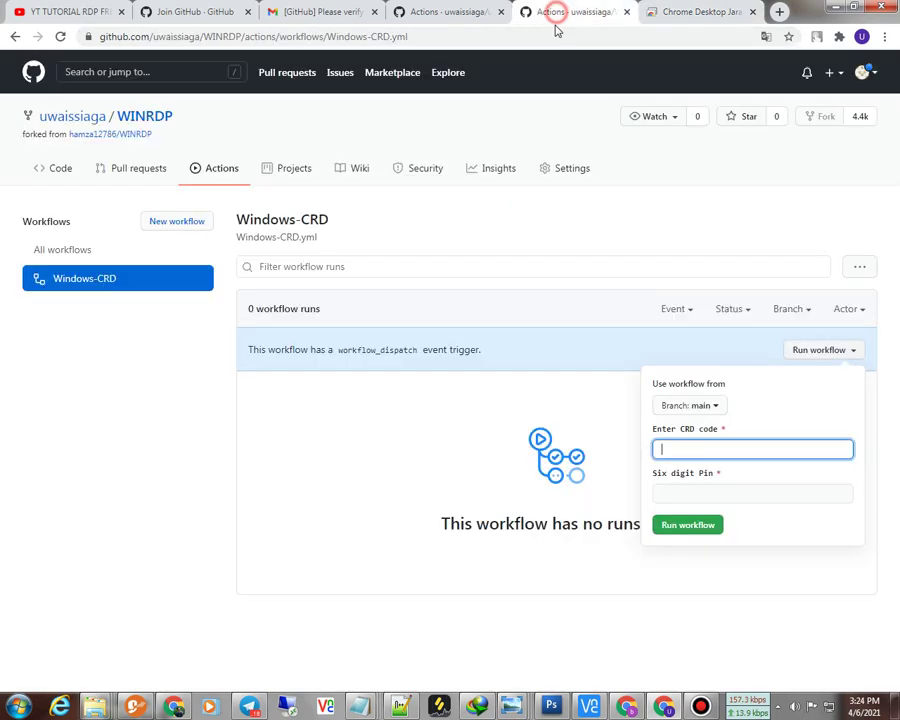
{"action": "left_click", "coordinate": [676, 13]}
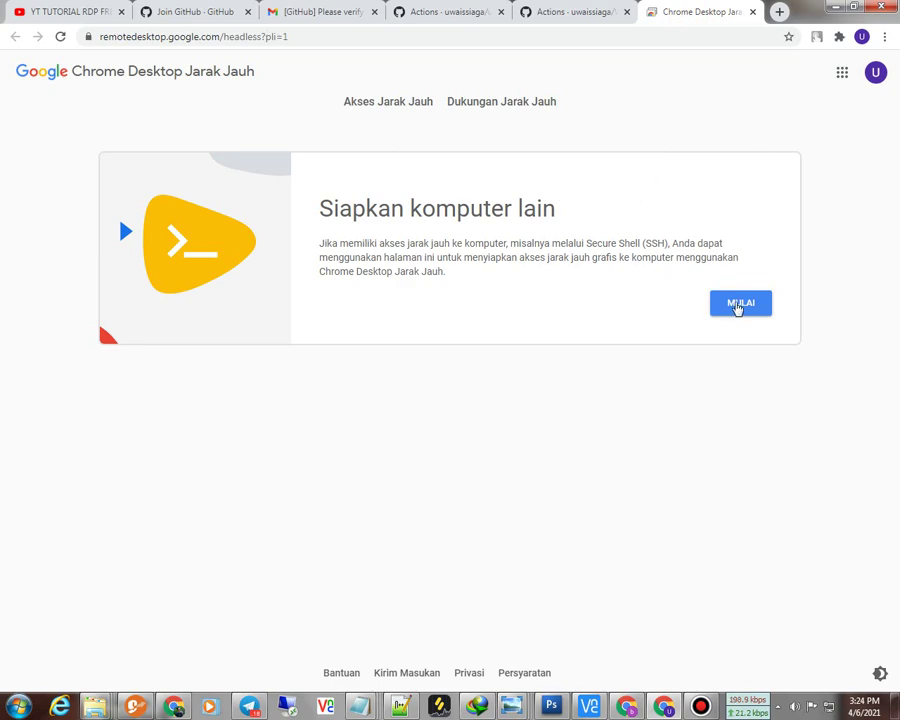
Step: Start setting up another computer in Chrome Remote Desktop and authorise it
{"action": "left_click", "coordinate": [733, 311]}
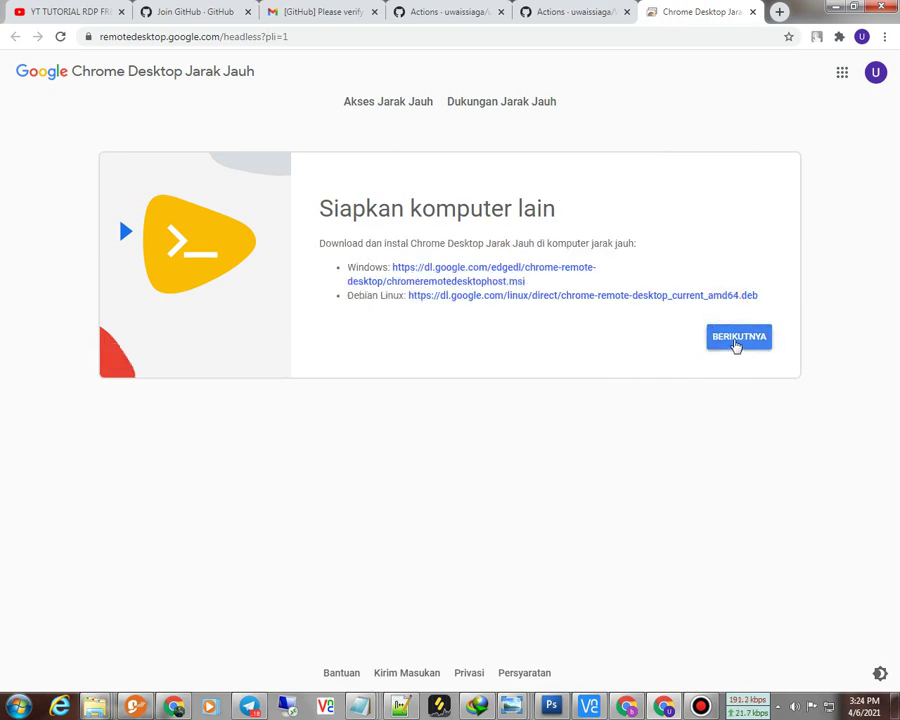
{"action": "left_click", "coordinate": [736, 340]}
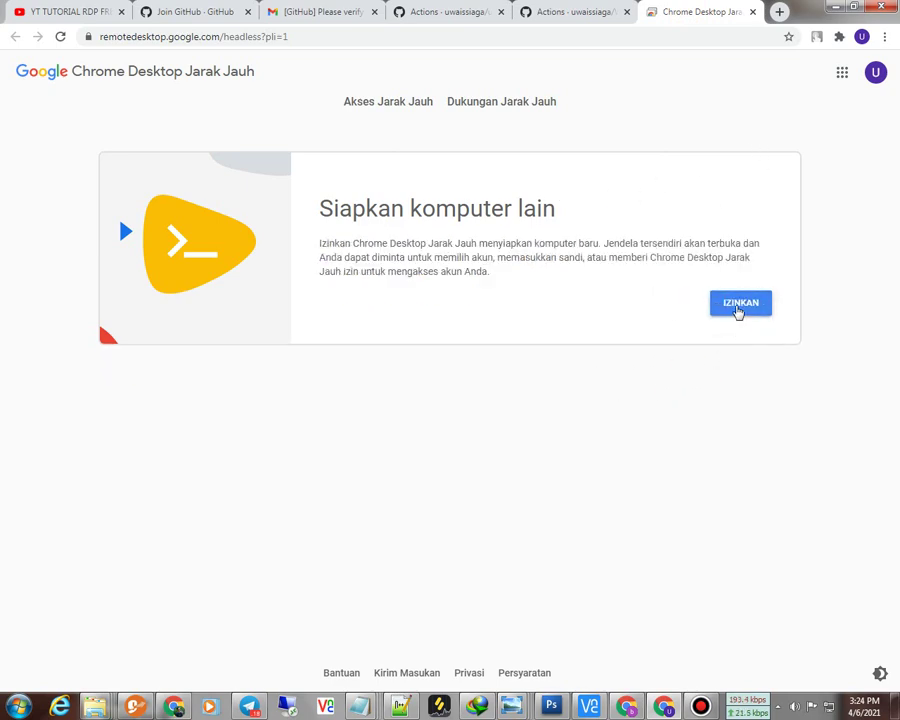
{"action": "left_click", "coordinate": [736, 306]}
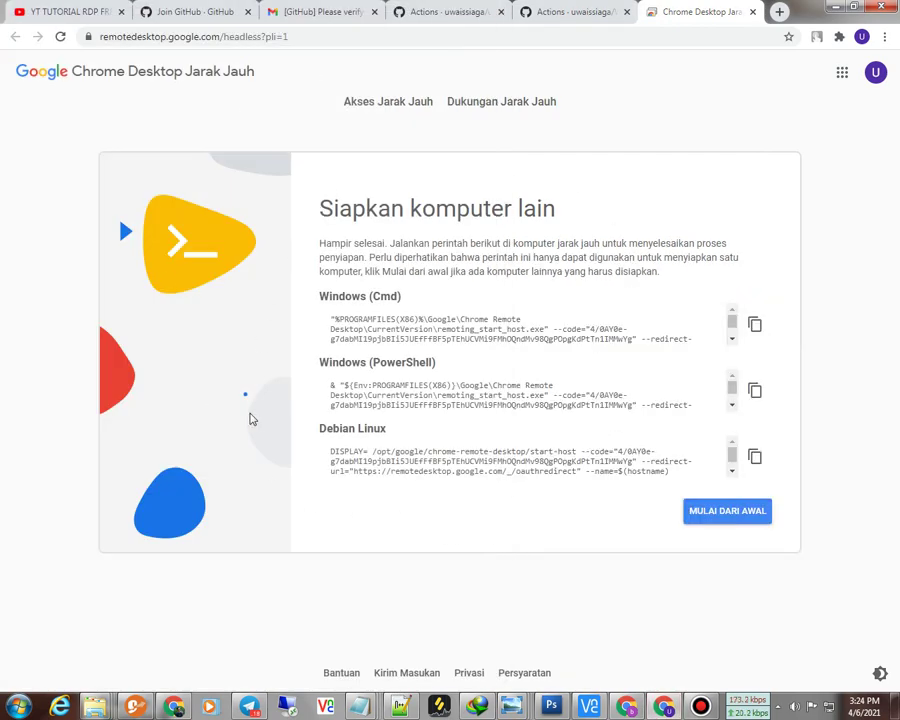
Step: Copy the generated Windows (PowerShell) setup command to the clipboard
{"action": "left_click_drag", "start_coordinate": [322, 366], "coordinate": [447, 372]}
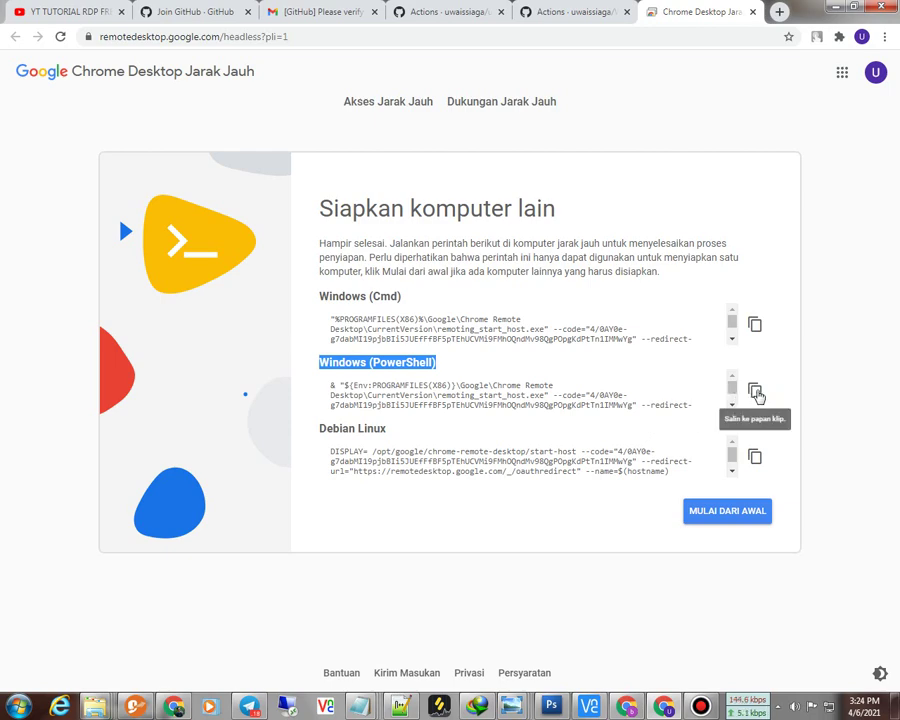
{"action": "left_click", "coordinate": [756, 393]}
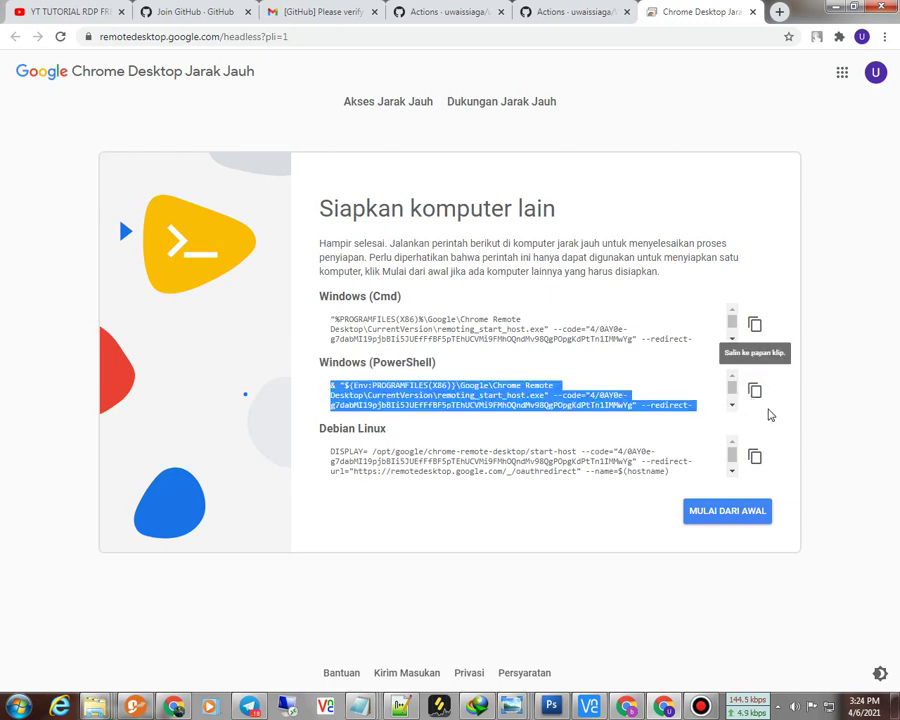
{"action": "left_click", "coordinate": [756, 393]}
{"action": "left_click", "coordinate": [756, 393]}
{"action": "left_click", "coordinate": [756, 393]}
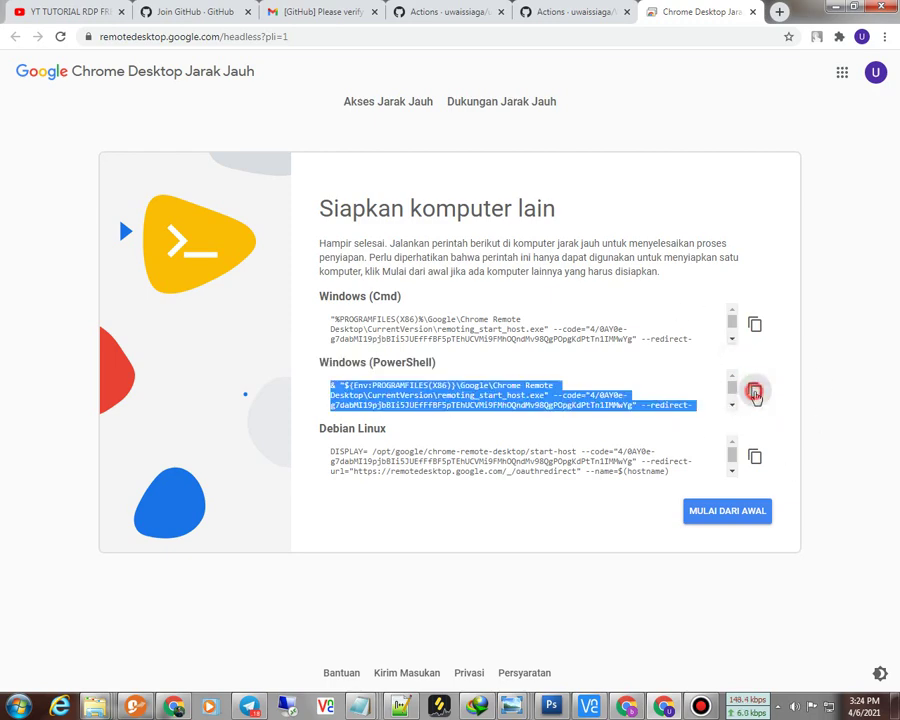
{"action": "left_click", "coordinate": [756, 393]}
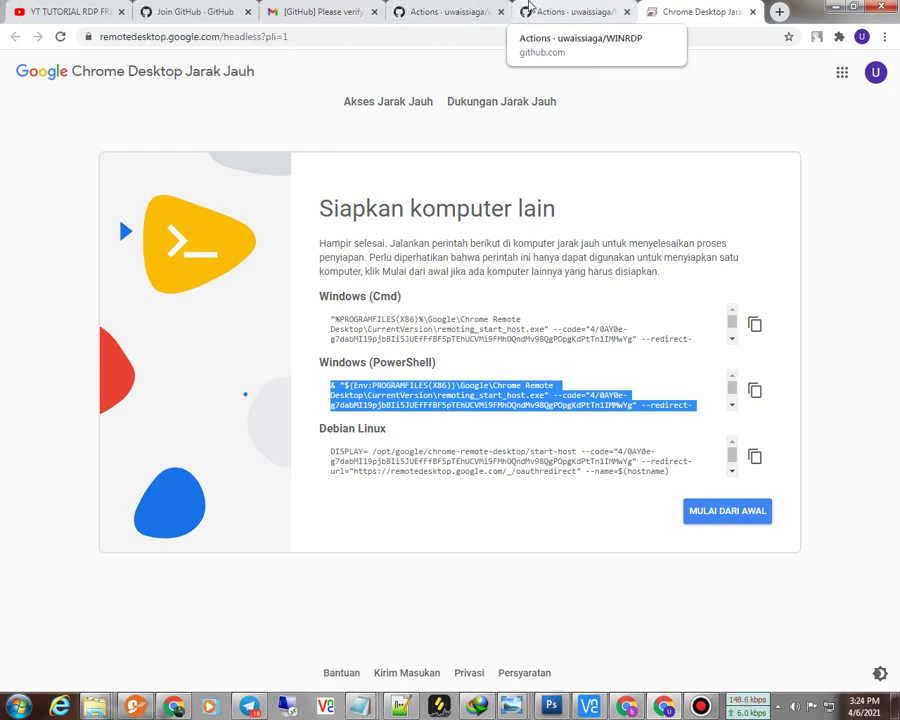
{"action": "left_click", "coordinate": [756, 392]}
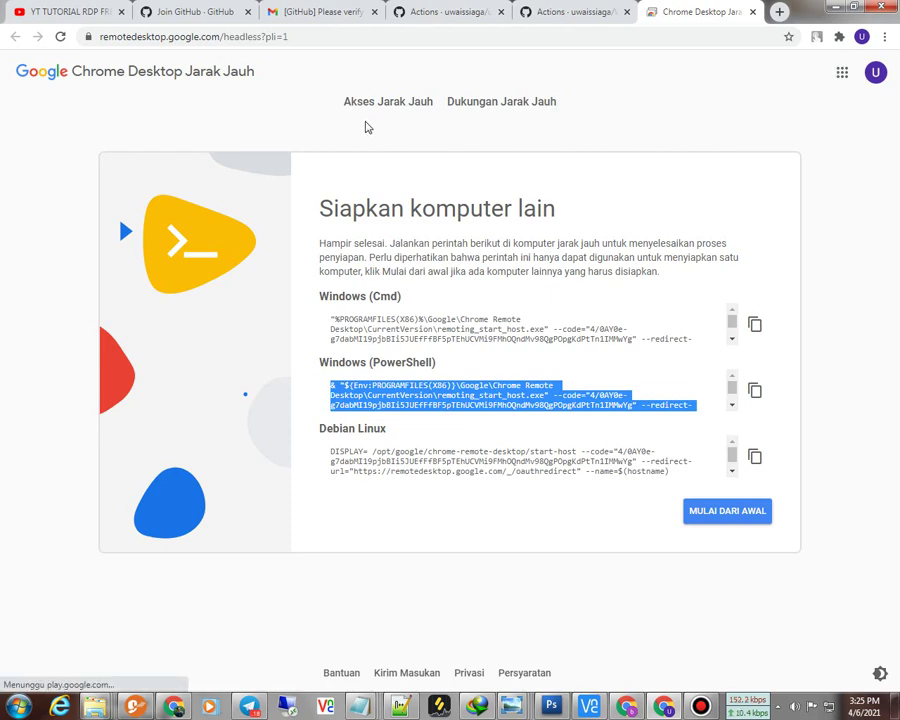
Step: Paste the PowerShell command as CRD code, enter a six-digit PIN and run the Windows-CRD workflow
{"action": "left_click", "coordinate": [578, 12]}
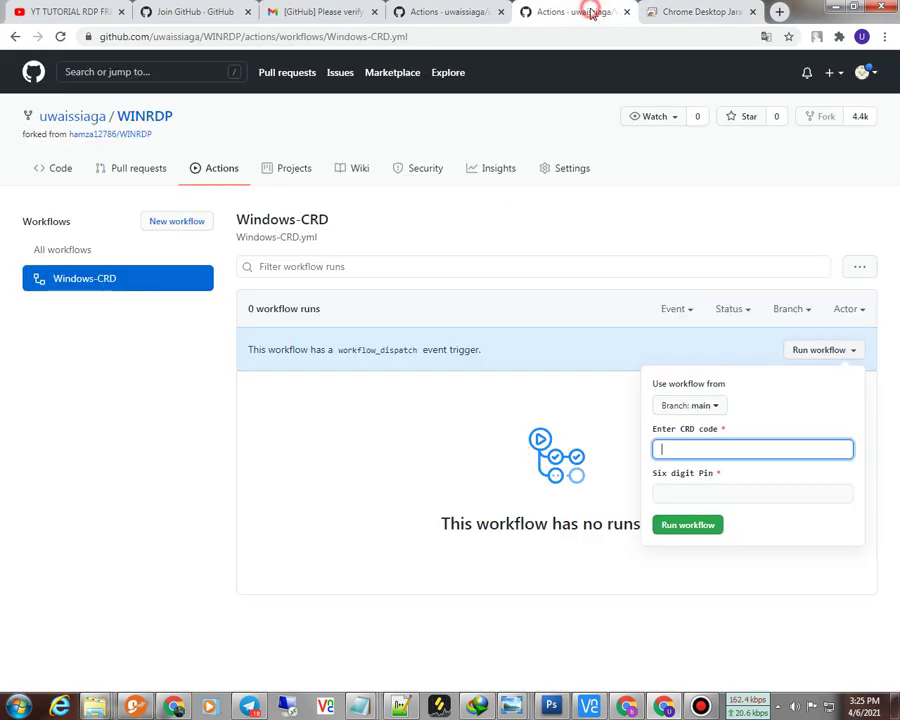
{"action": "right_click", "coordinate": [709, 451]}
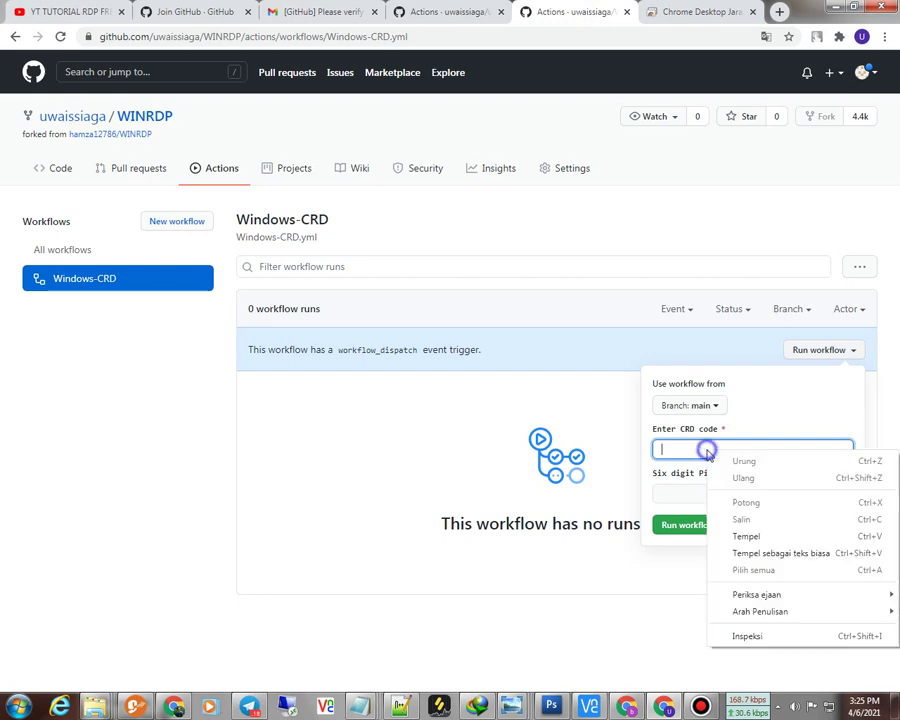
{"action": "left_click", "coordinate": [745, 536]}
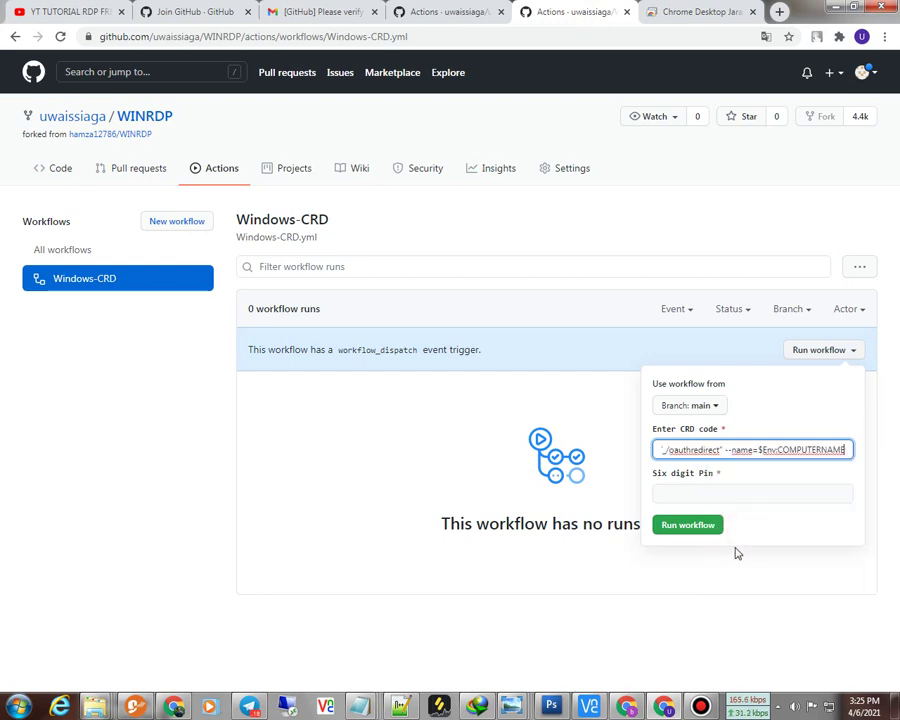
{"action": "left_click", "coordinate": [689, 492]}
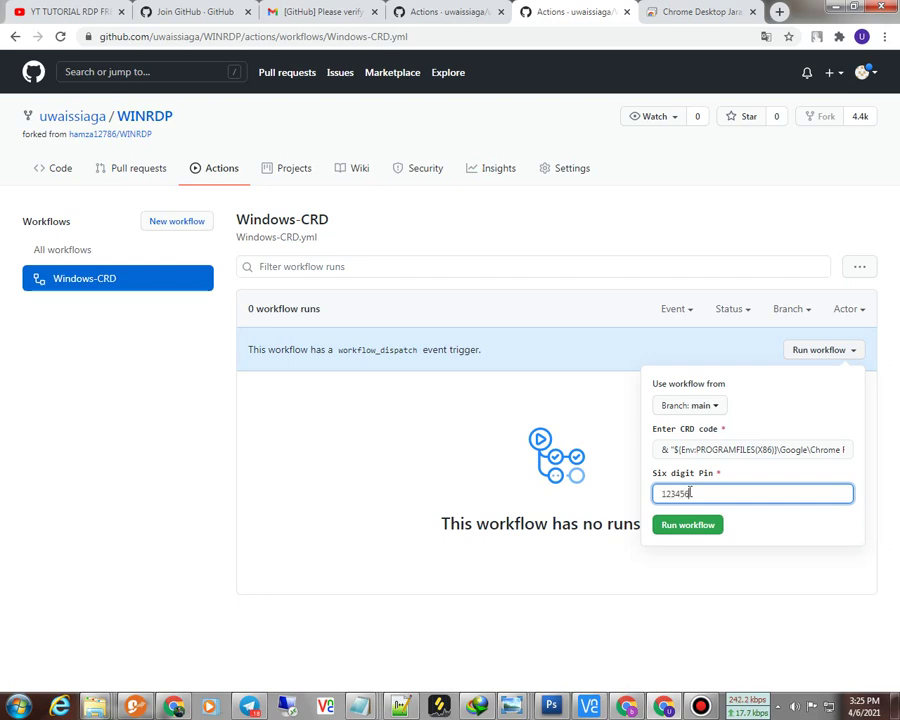
{"action": "double_click", "coordinate": [716, 493]}
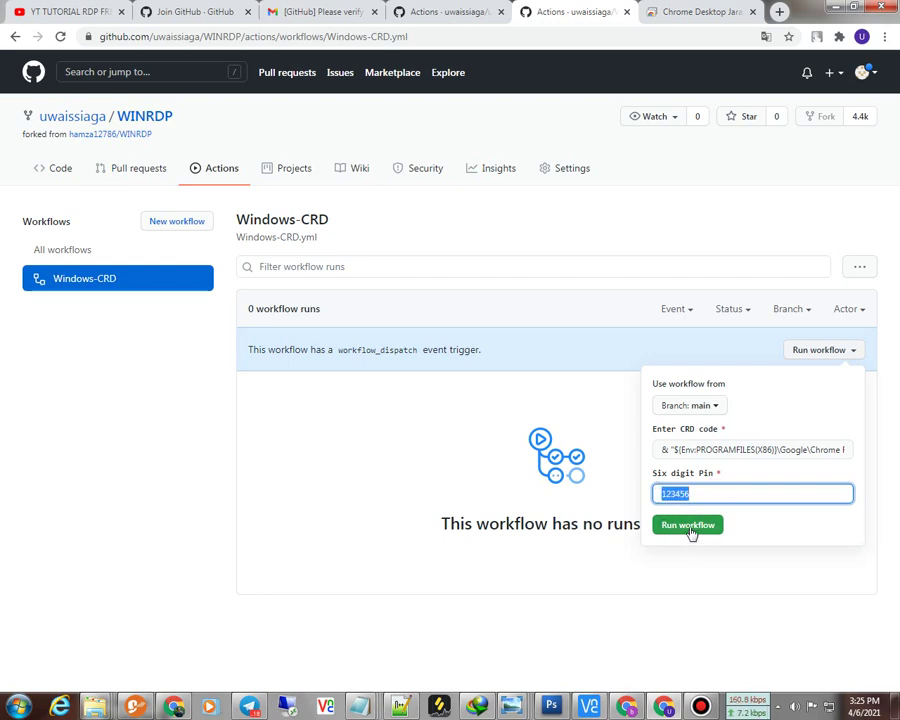
{"action": "left_click", "coordinate": [690, 527]}
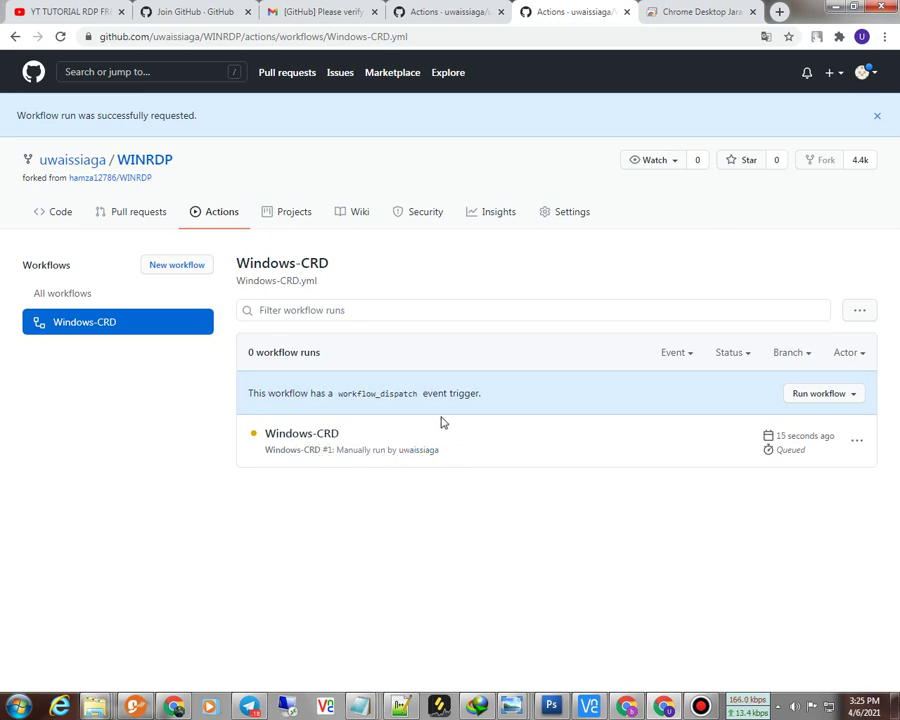
Step: Open the new run's build job, expand its Starting CRD log, then return to Chrome Remote Desktop
{"action": "left_click", "coordinate": [289, 434]}
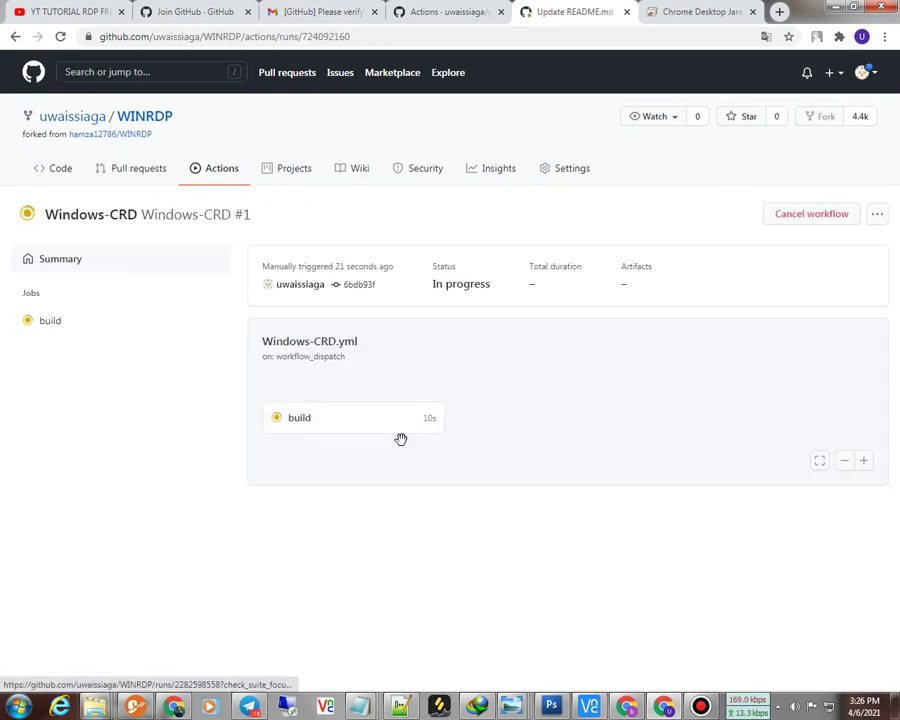
{"action": "left_click", "coordinate": [303, 418]}
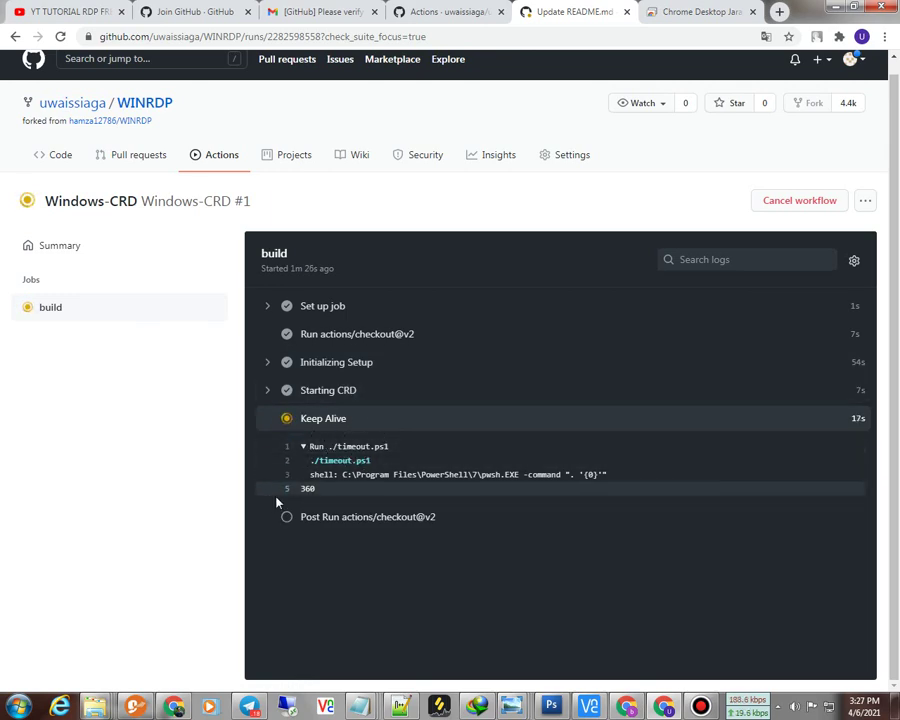
{"action": "left_click", "coordinate": [268, 390]}
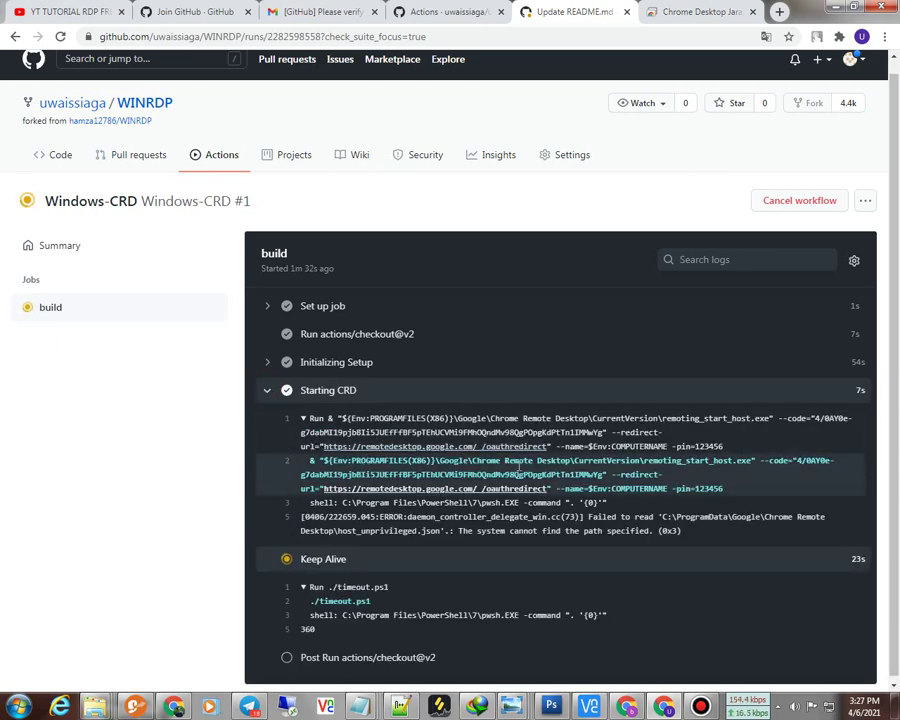
{"action": "left_click", "coordinate": [645, 11]}
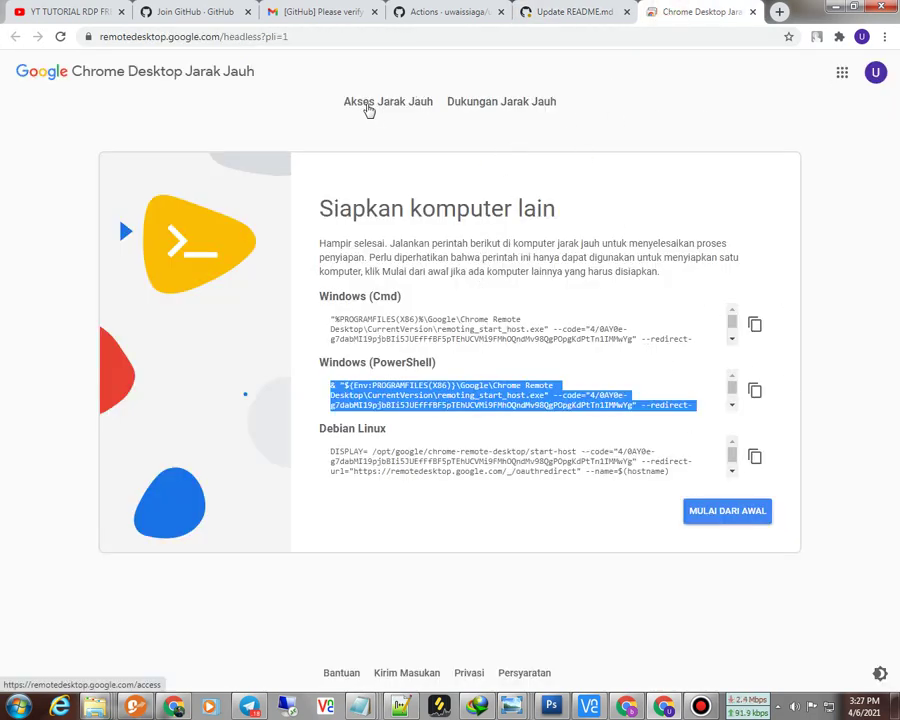
Step: Pick fv-az102-278 from the remote devices, tick remember PIN, and enter the PIN
{"action": "left_click", "coordinate": [369, 105]}
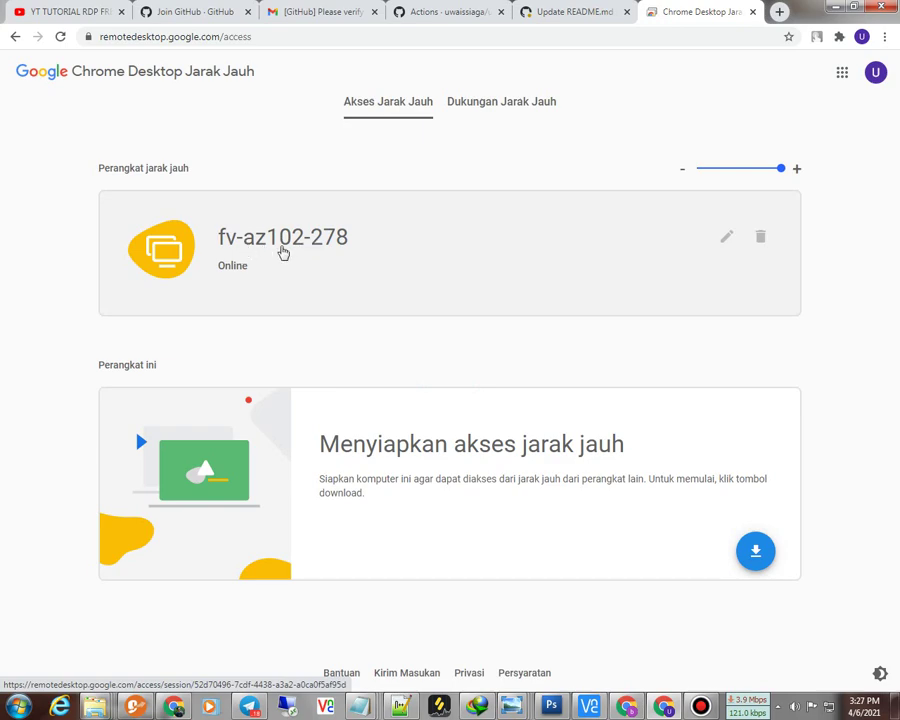
{"action": "left_click", "coordinate": [312, 243]}
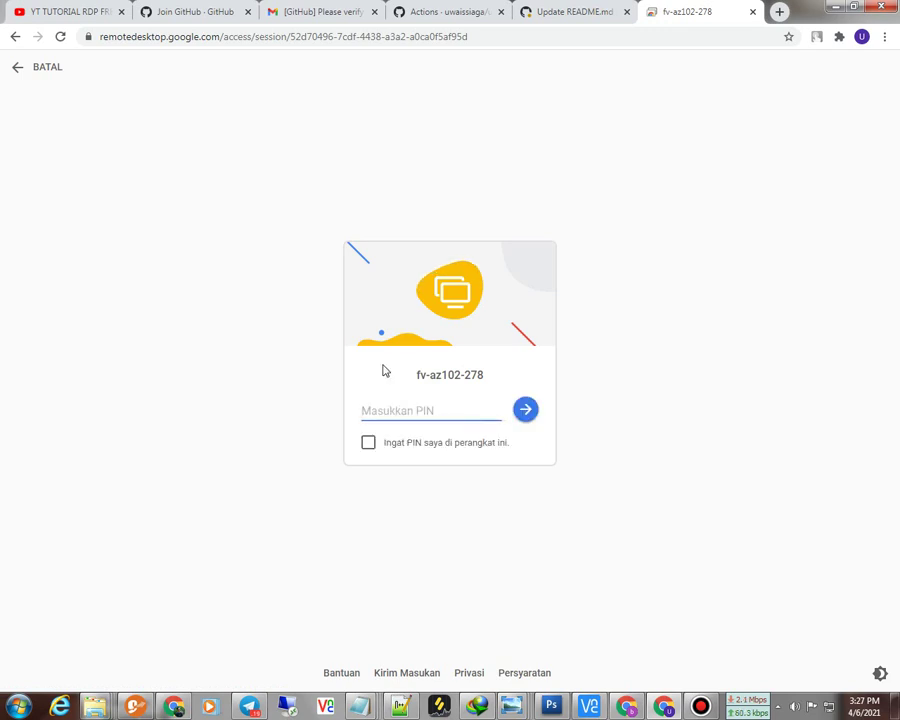
{"action": "left_click", "coordinate": [369, 443]}
{"action": "left_click", "coordinate": [388, 408]}
{"action": "type", "text": "12345"}
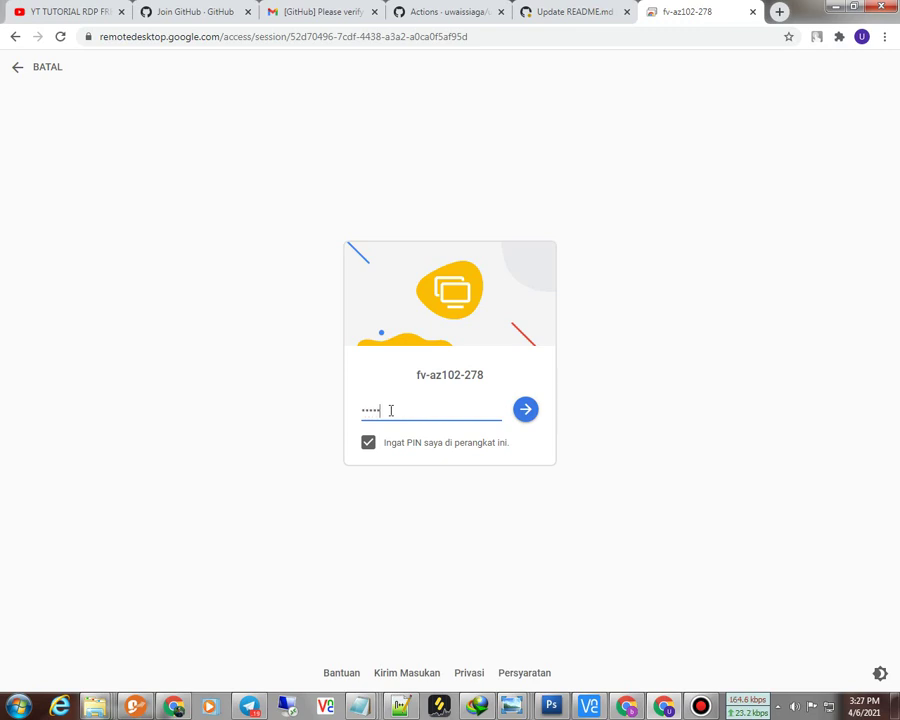
{"action": "type", "text": "6"}
{"action": "left_click_drag", "start_coordinate": [389, 413], "coordinate": [331, 415]}
Step: Copy the PIN from Notepad, paste it into the PIN field and connect
{"action": "left_click", "coordinate": [18, 706]}
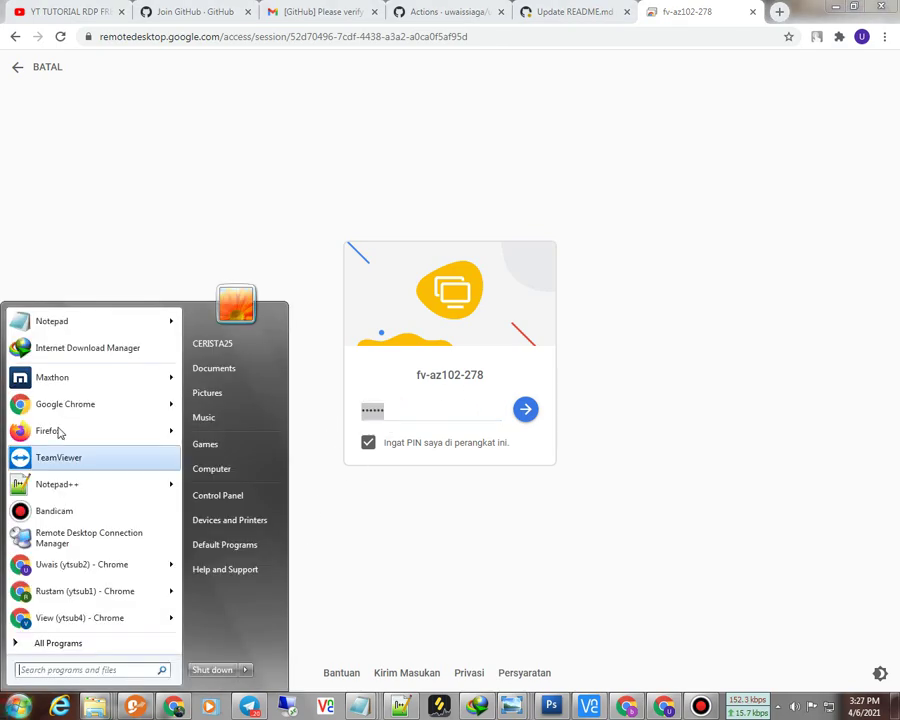
{"action": "left_click", "coordinate": [58, 325]}
{"action": "left_click_drag", "start_coordinate": [335, 484], "coordinate": [421, 456]}
{"action": "left_click", "coordinate": [389, 491]}
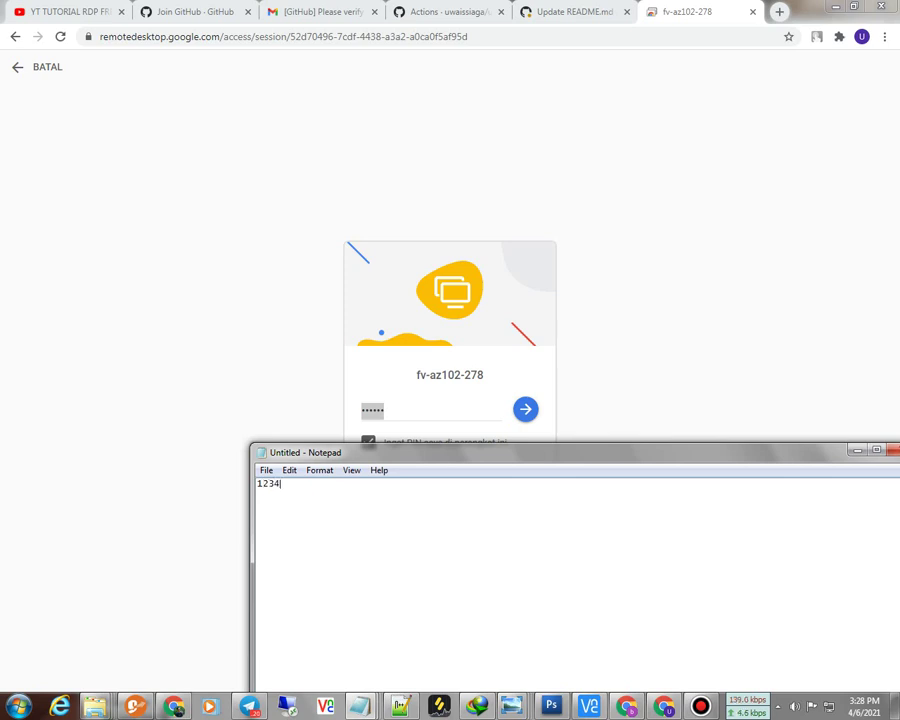
{"action": "left_click_drag", "start_coordinate": [368, 489], "coordinate": [215, 489]}
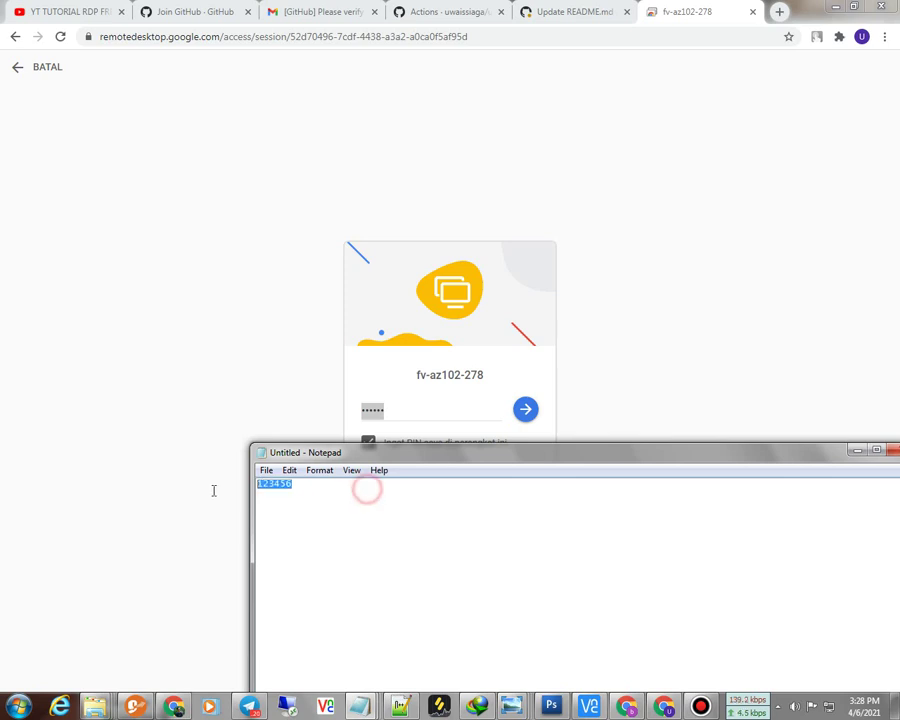
{"action": "right_click", "coordinate": [330, 490]}
{"action": "left_click", "coordinate": [368, 537]}
{"action": "left_click", "coordinate": [227, 413]}
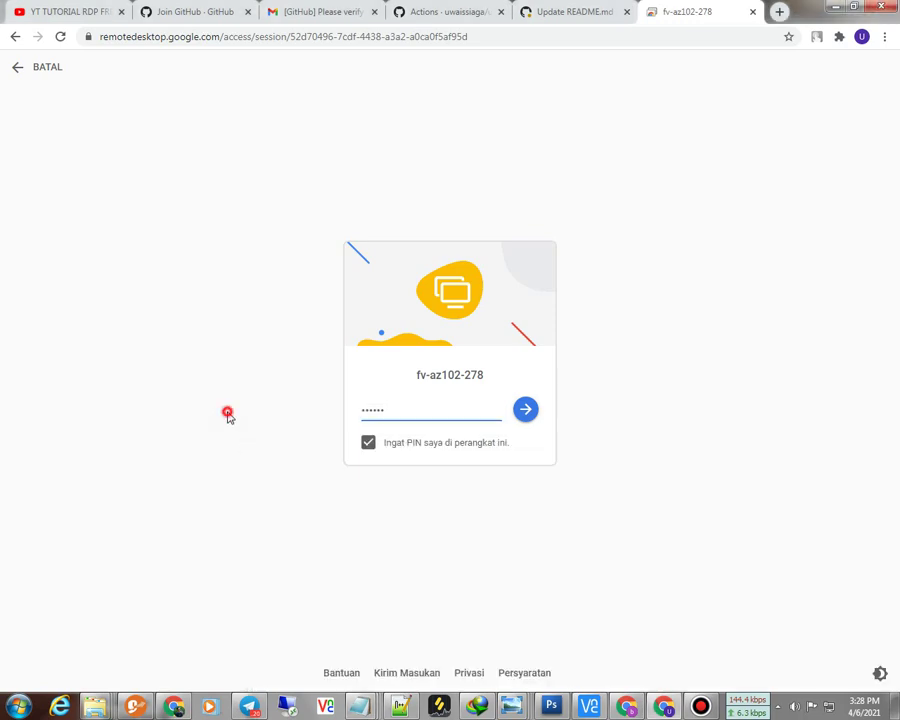
{"action": "left_click_drag", "start_coordinate": [407, 408], "coordinate": [360, 418]}
{"action": "right_click", "coordinate": [360, 418]}
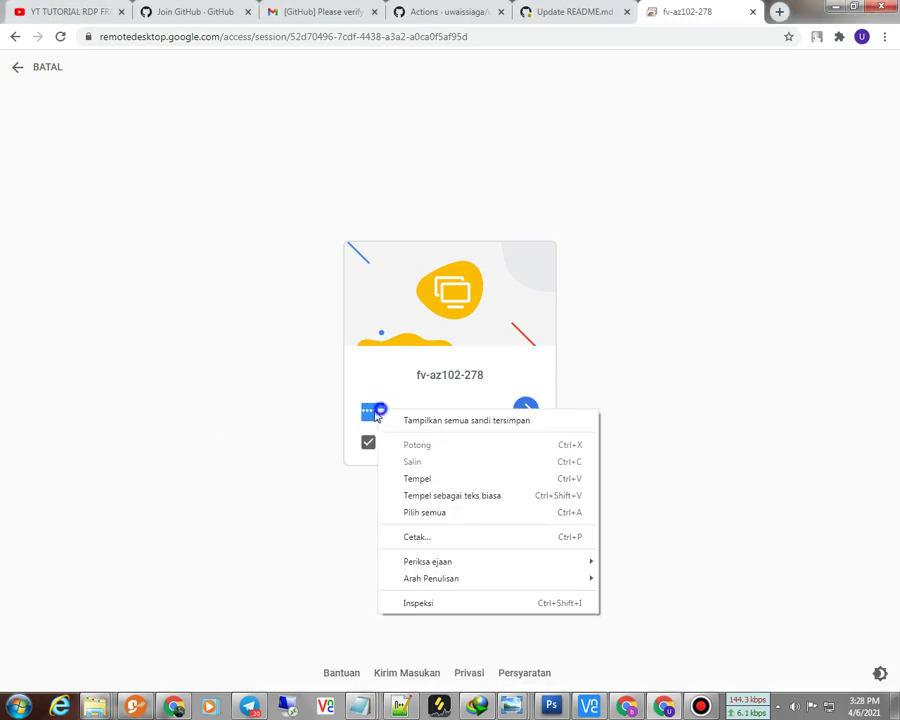
{"action": "left_click", "coordinate": [419, 482]}
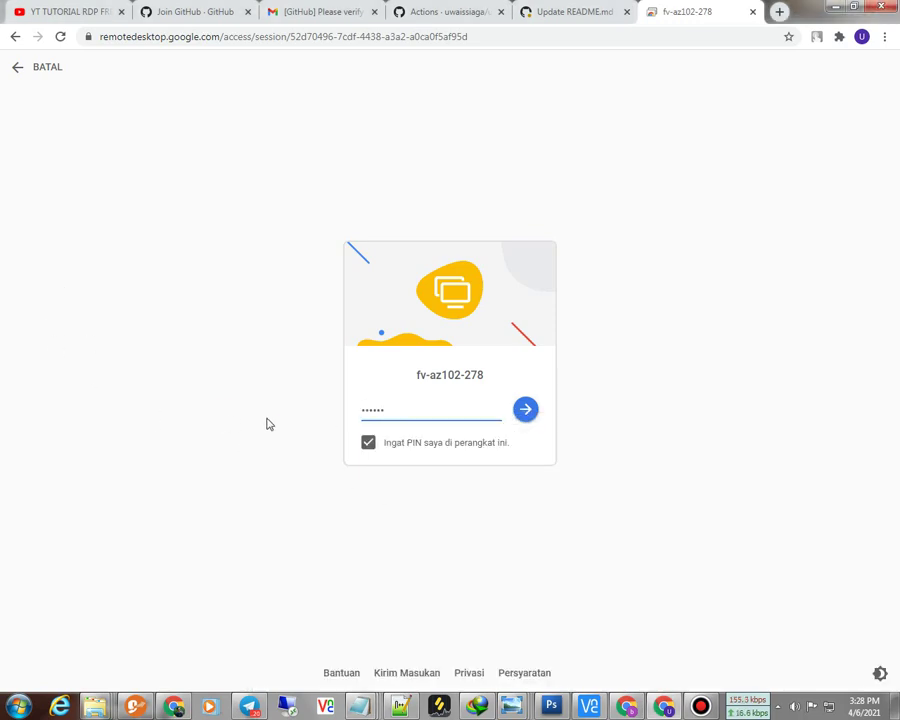
{"action": "left_click", "coordinate": [517, 420]}
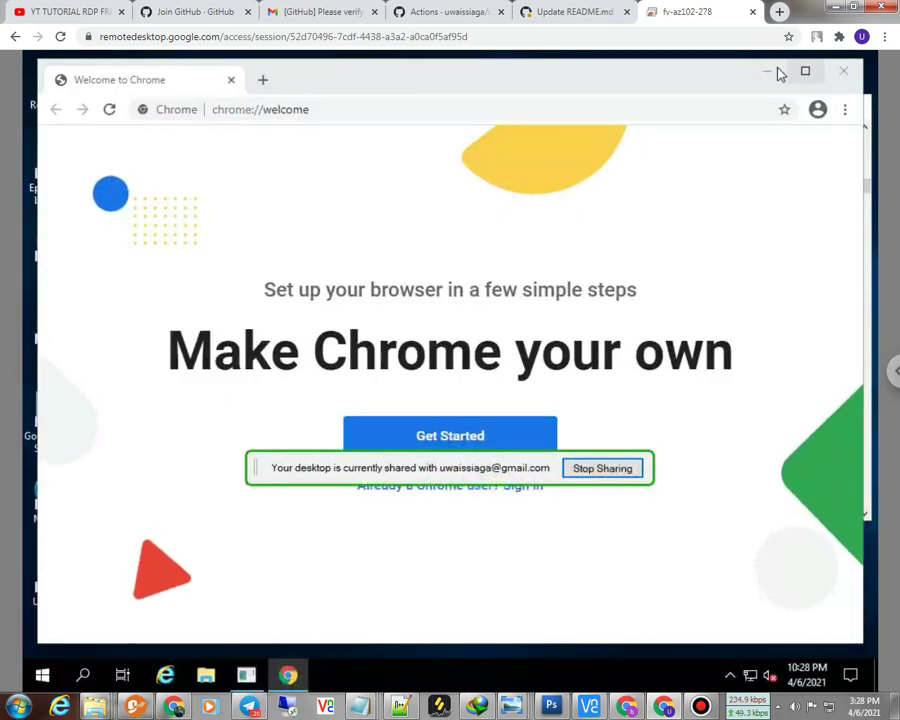
Step: Minimize the remote Chrome welcome window, move the sharing notice aside, and open the taskbar calendar
{"action": "left_click", "coordinate": [766, 71]}
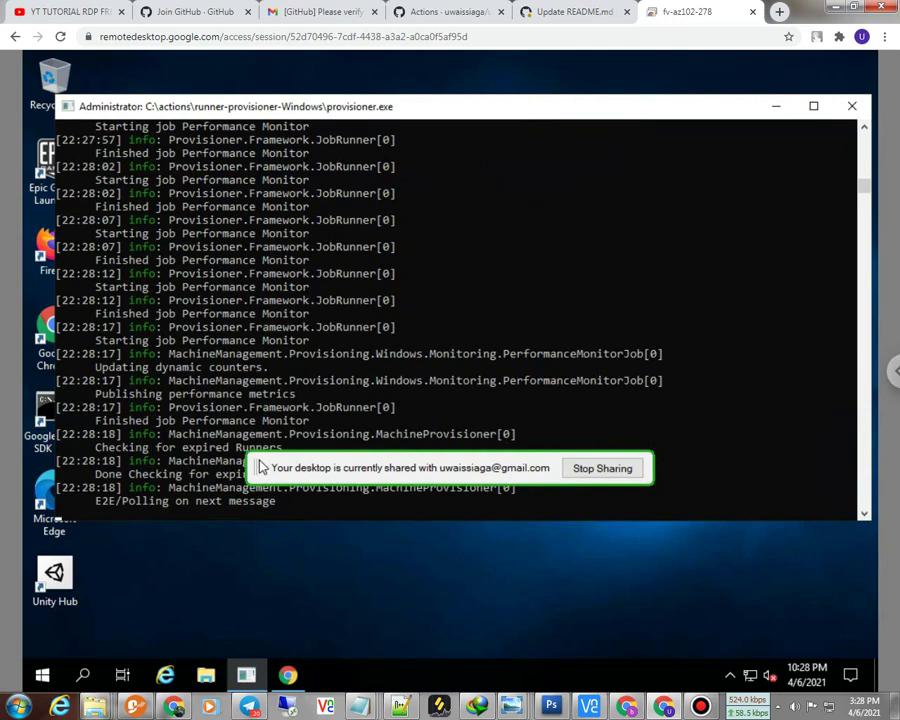
{"action": "left_click_drag", "start_coordinate": [265, 468], "coordinate": [662, 634]}
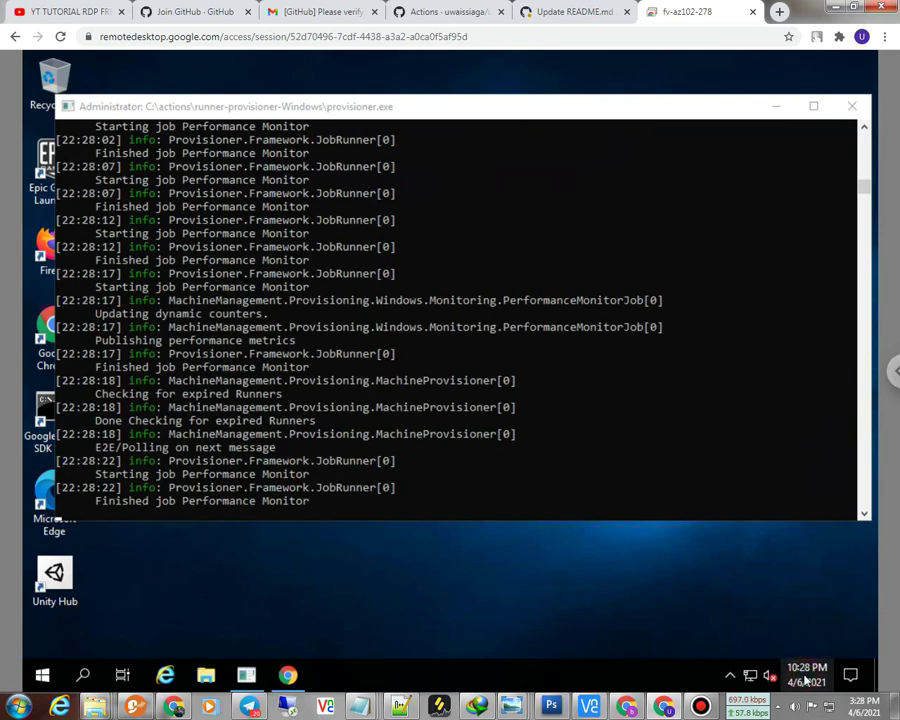
{"action": "left_click", "coordinate": [805, 679]}
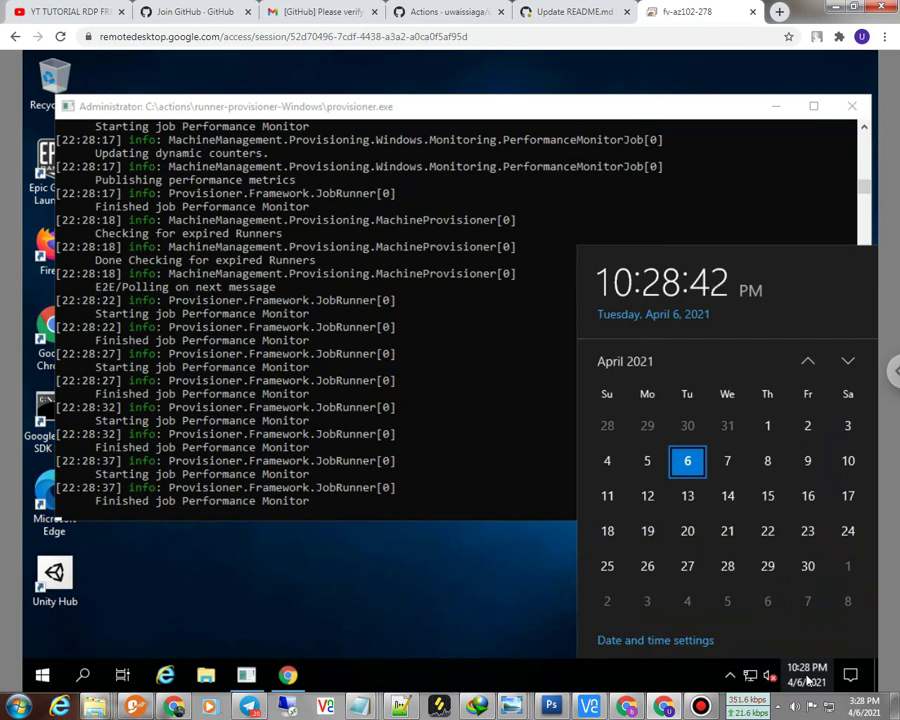
Step: Close the calendar, minimize the provisioner console and restore the remote Chrome window
{"action": "left_click", "coordinate": [775, 106]}
{"action": "left_click", "coordinate": [775, 106]}
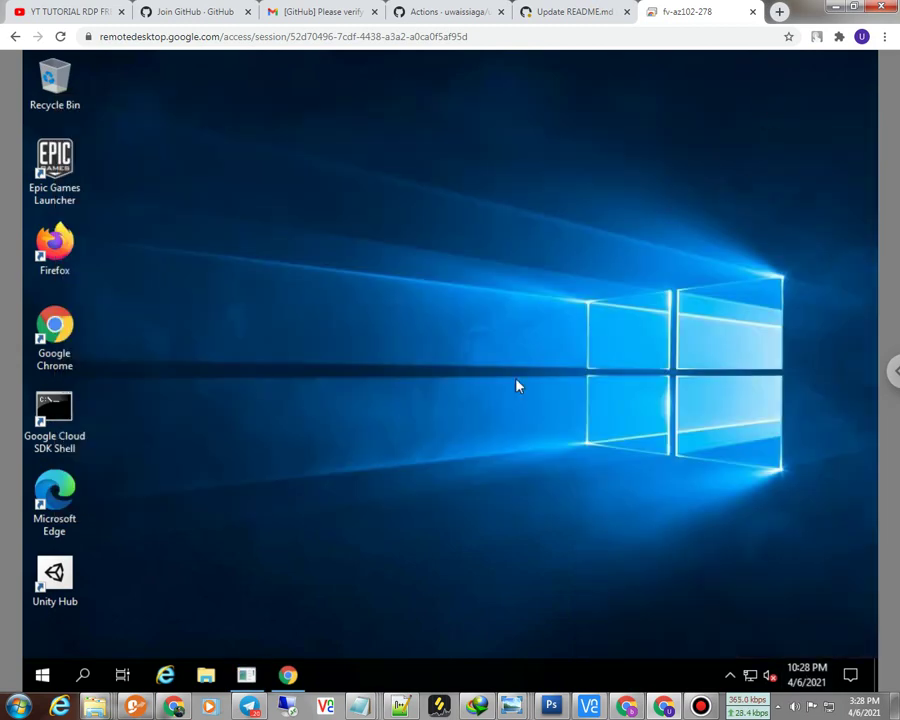
{"action": "left_click", "coordinate": [288, 676]}
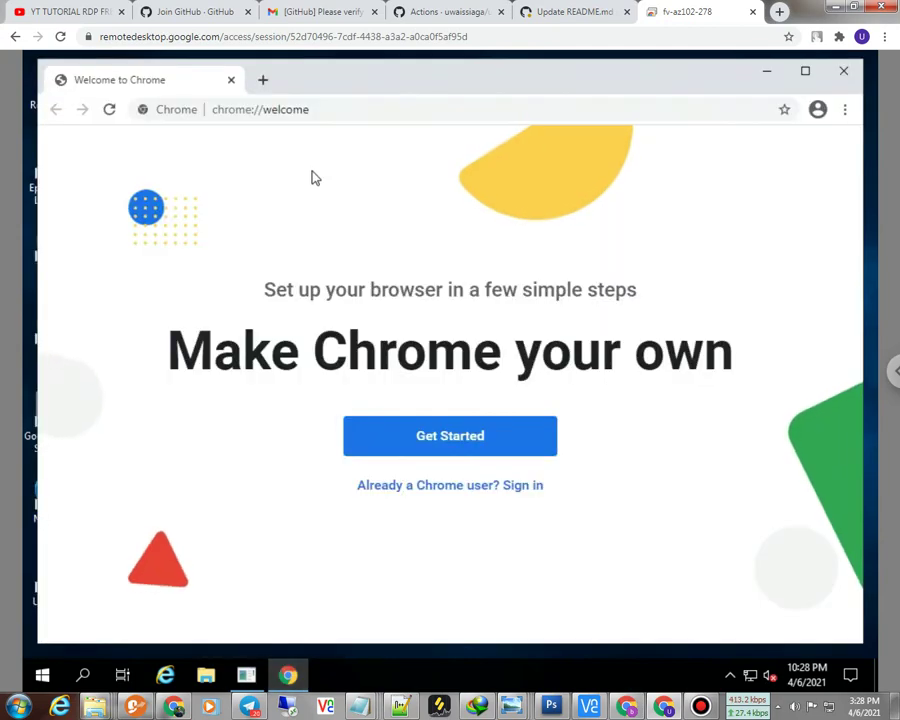
Step: Load ipsaya.com and review the VM's IP 20.187.1.114, a Microsoft address in Redmond
{"action": "left_click", "coordinate": [290, 112]}
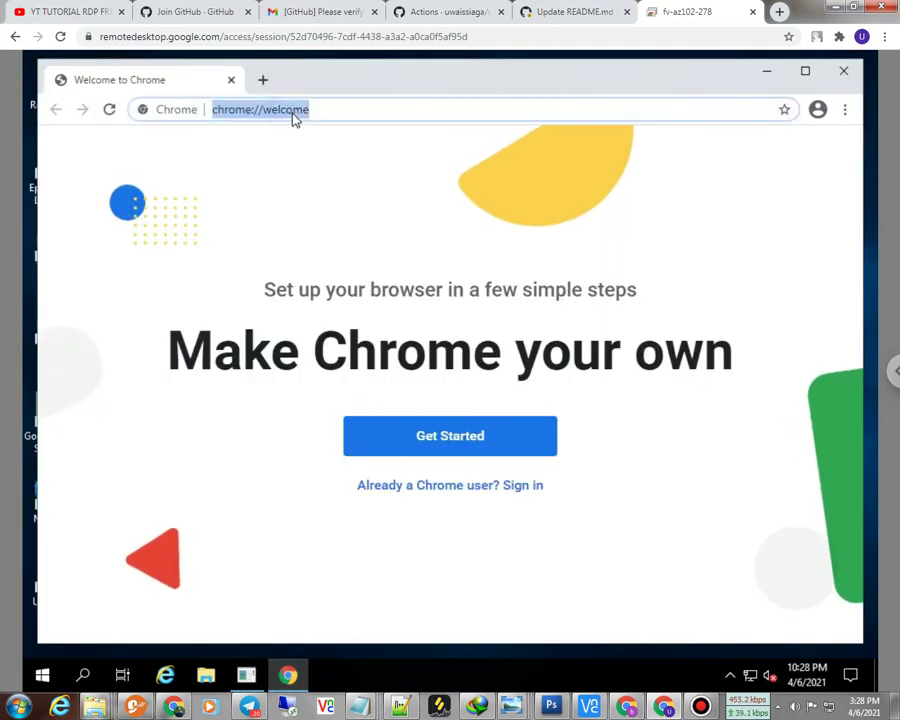
{"action": "type", "text": "ipsa"}
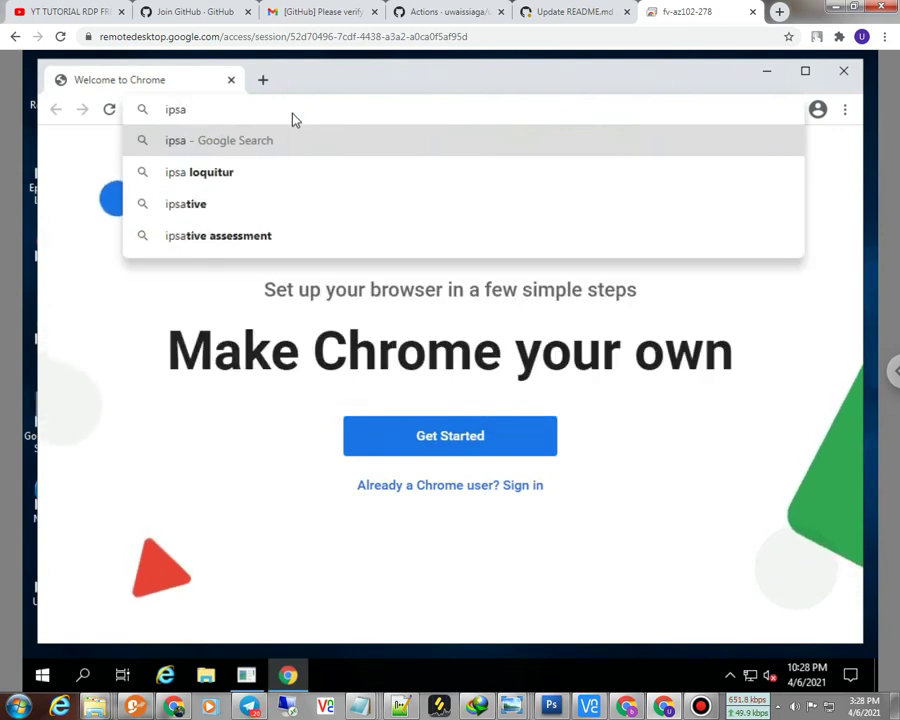
{"action": "type", "text": "yay"}
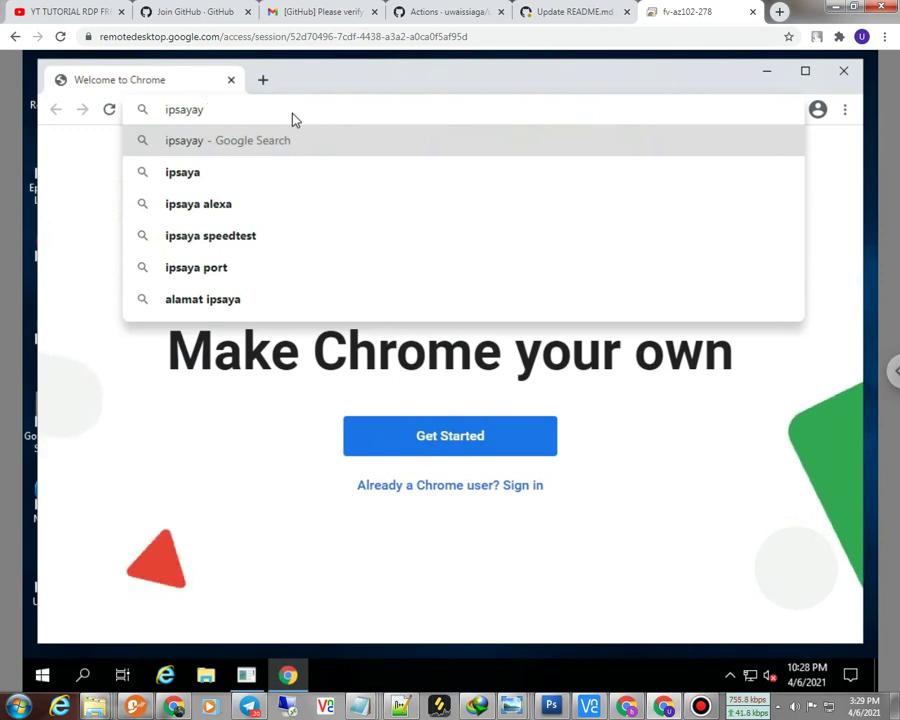
{"action": "key", "text": "BackSpace"}
{"action": "type", "text": "."}
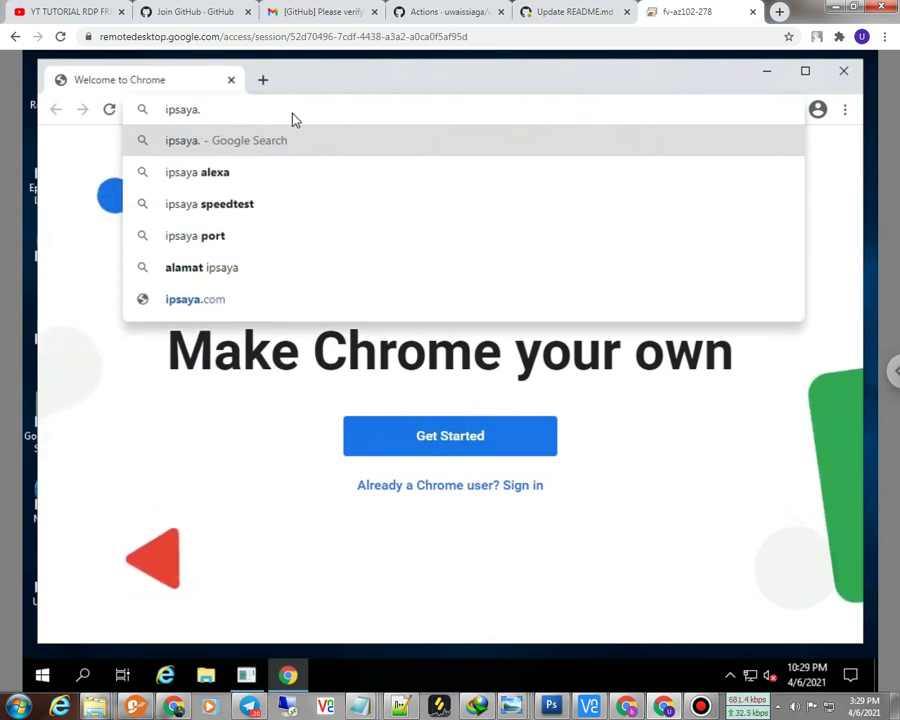
{"action": "type", "text": "com"}
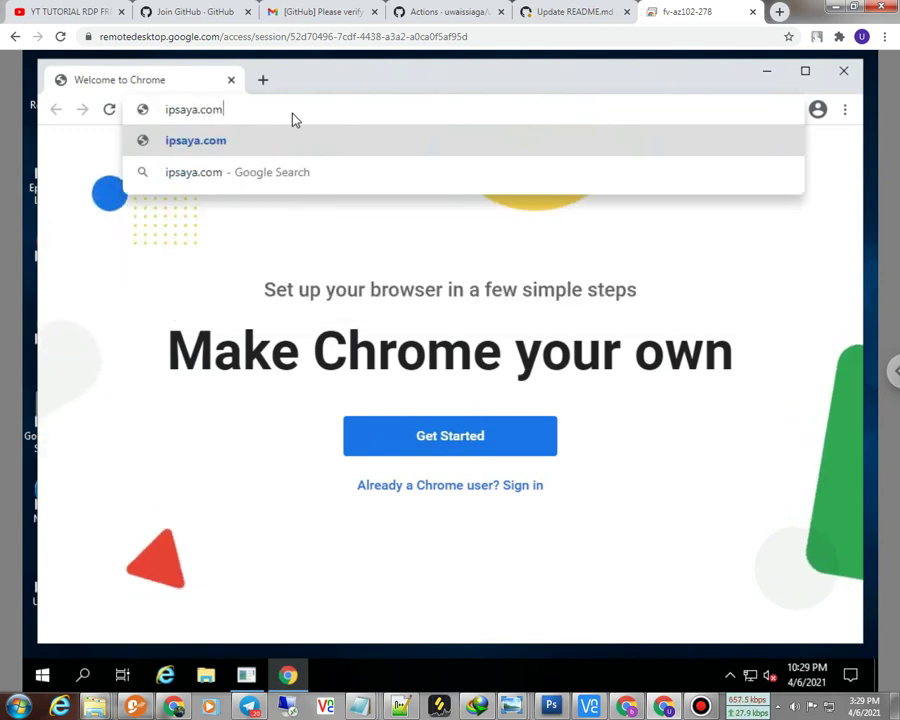
{"action": "key", "text": "Return"}
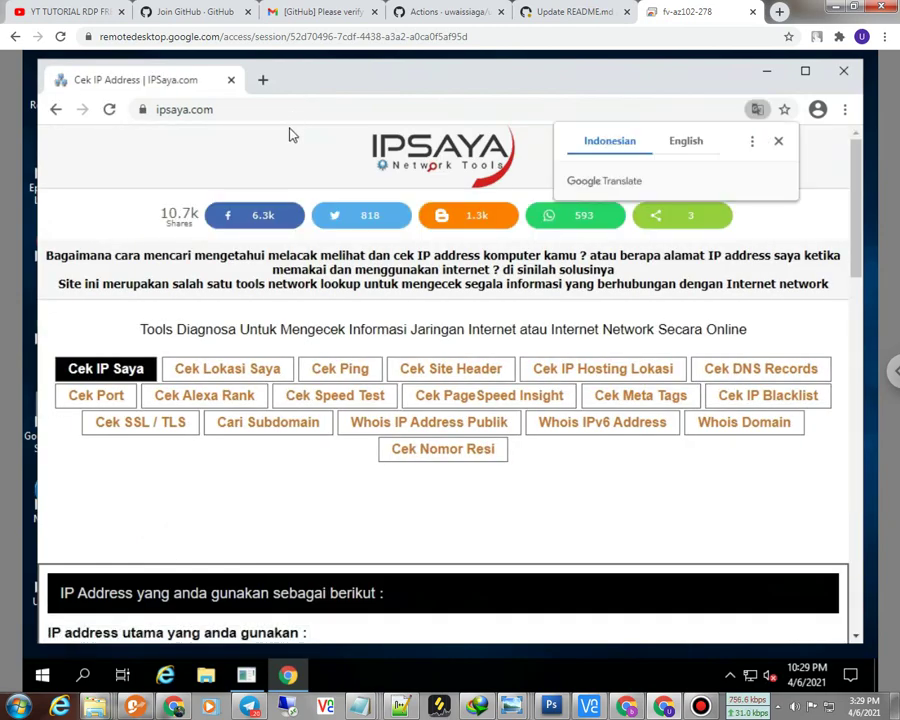
{"action": "scroll", "coordinate": [255, 340], "scroll_direction": "down", "scroll_amount": 1}
{"action": "scroll", "coordinate": [260, 352], "scroll_direction": "down", "scroll_amount": 1}
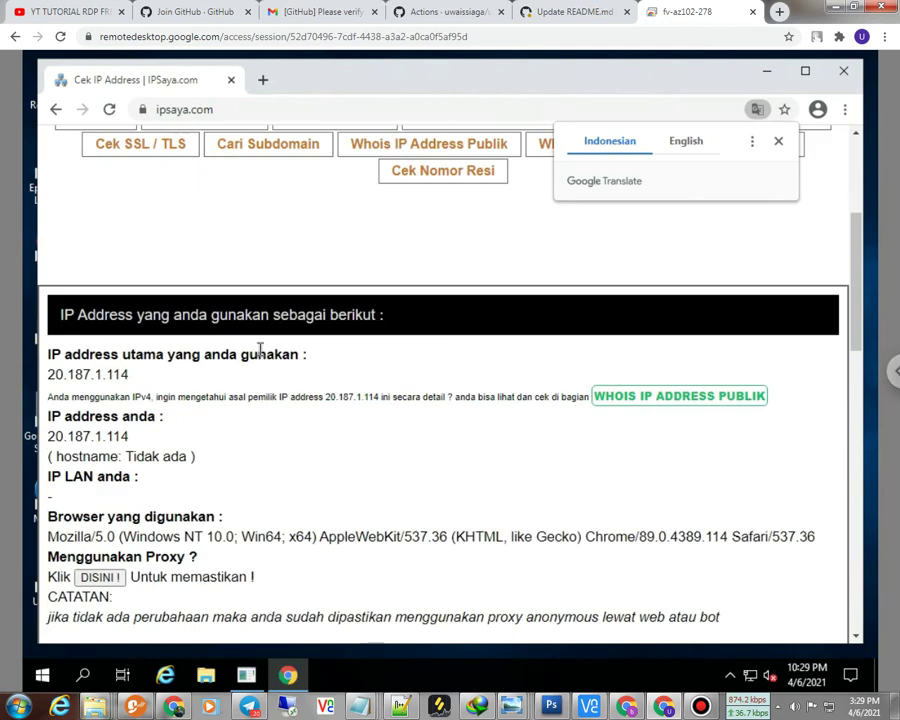
{"action": "scroll", "coordinate": [246, 350], "scroll_direction": "down", "scroll_amount": 5}
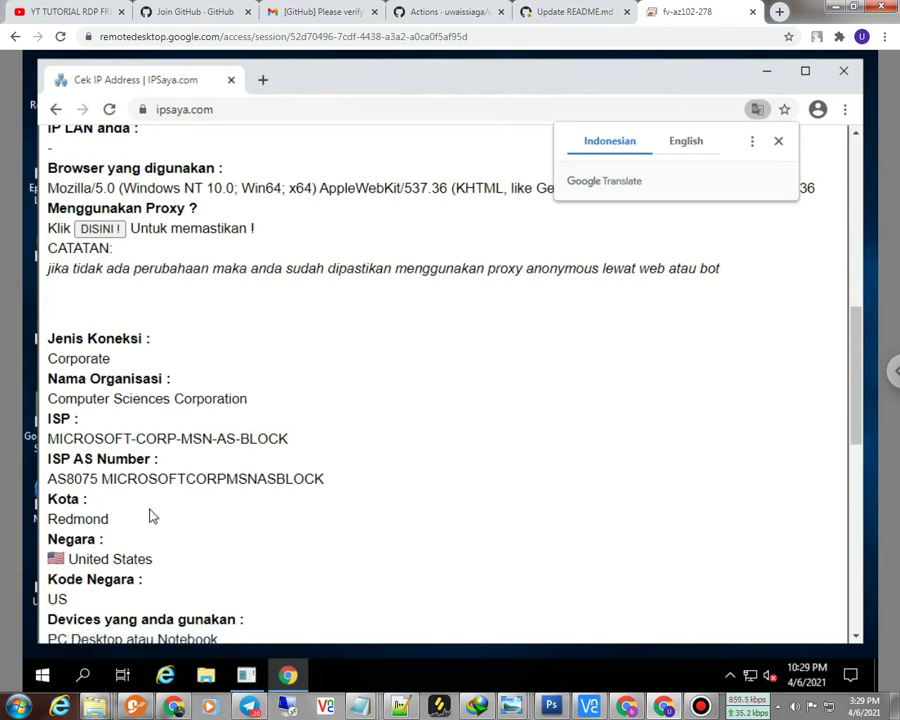
{"action": "scroll", "coordinate": [152, 516], "scroll_direction": "up", "scroll_amount": 9}
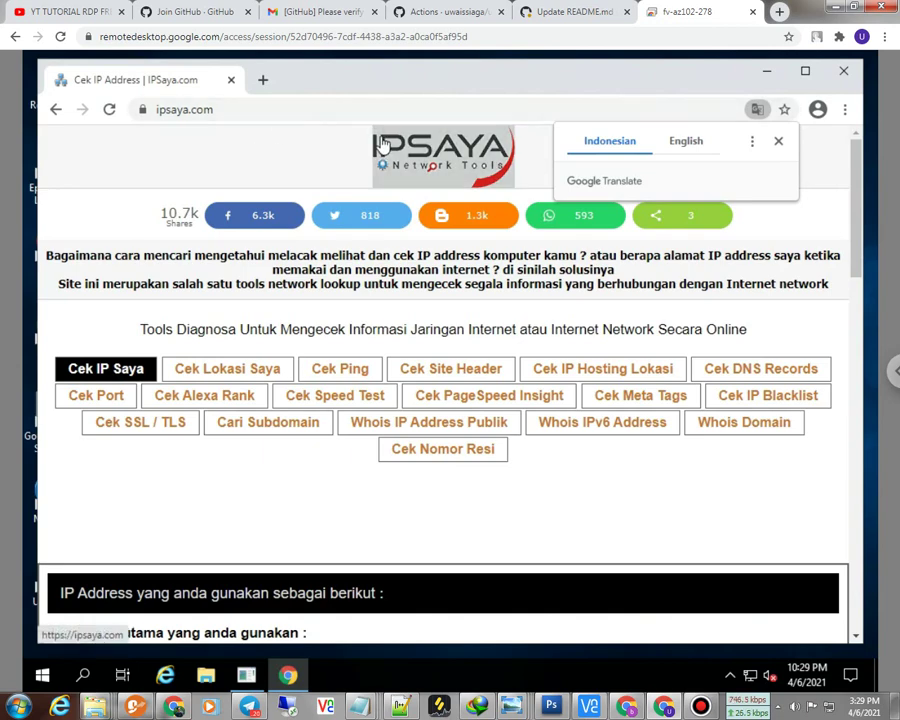
{"action": "left_click", "coordinate": [208, 116]}
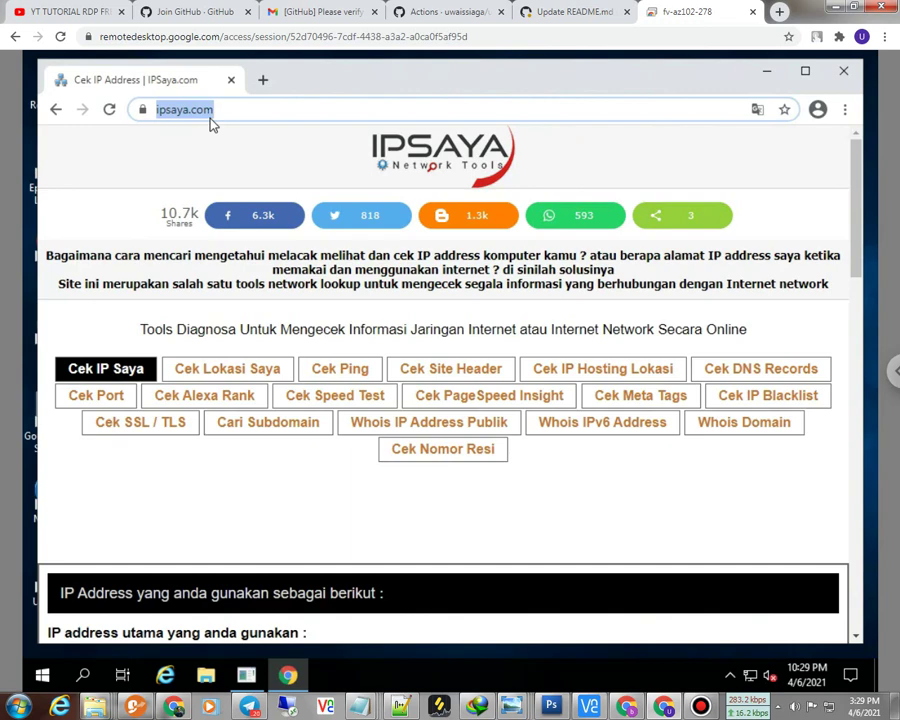
Step: Google 'speed test', open Speedtest by Ookla and start the test with GO
{"action": "type", "text": "spee"}
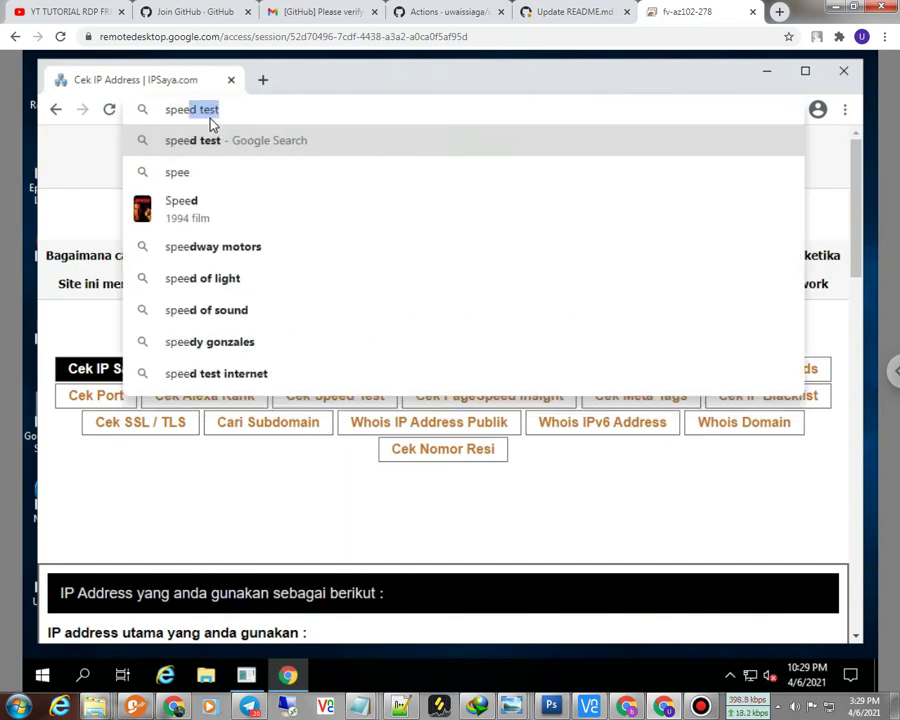
{"action": "type", "text": "d test"}
{"action": "key", "text": "Return"}
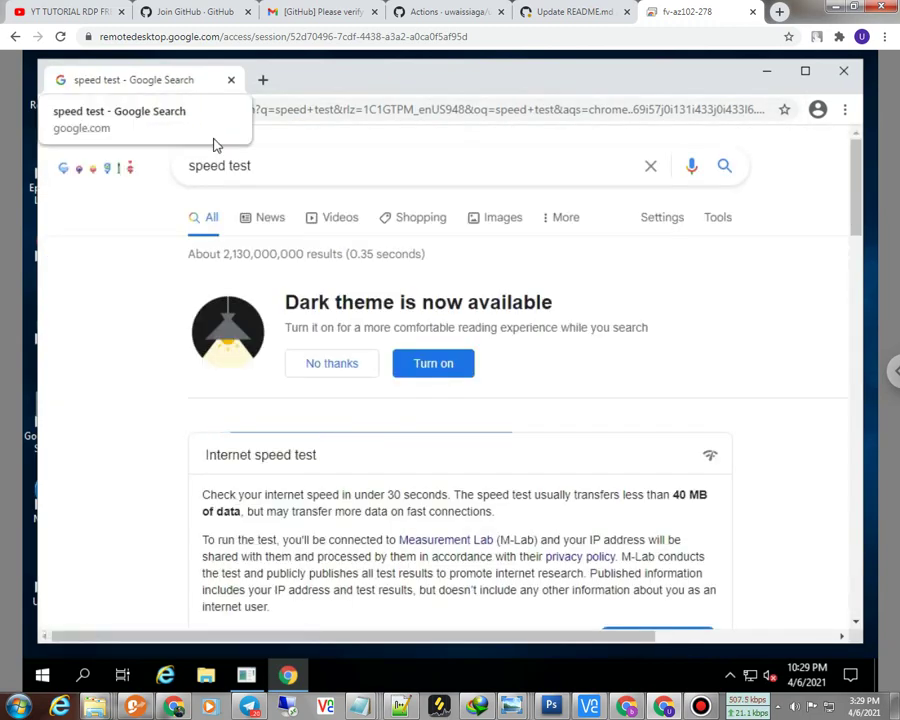
{"action": "scroll", "coordinate": [307, 487], "scroll_direction": "down", "scroll_amount": 3}
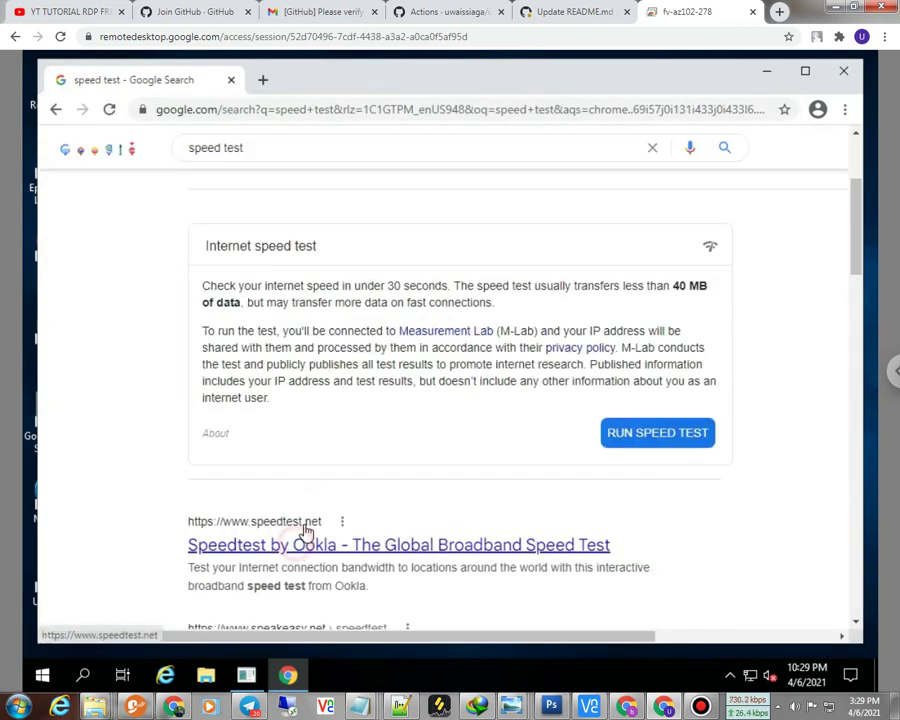
{"action": "left_click", "coordinate": [298, 528]}
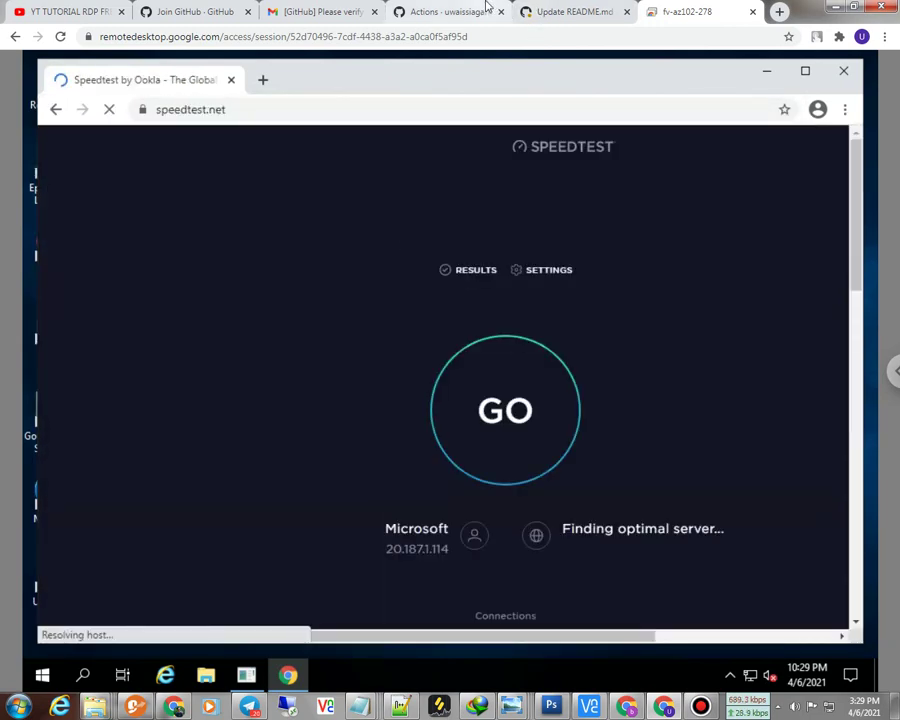
{"action": "mouse_move", "coordinate": [441, 7]}
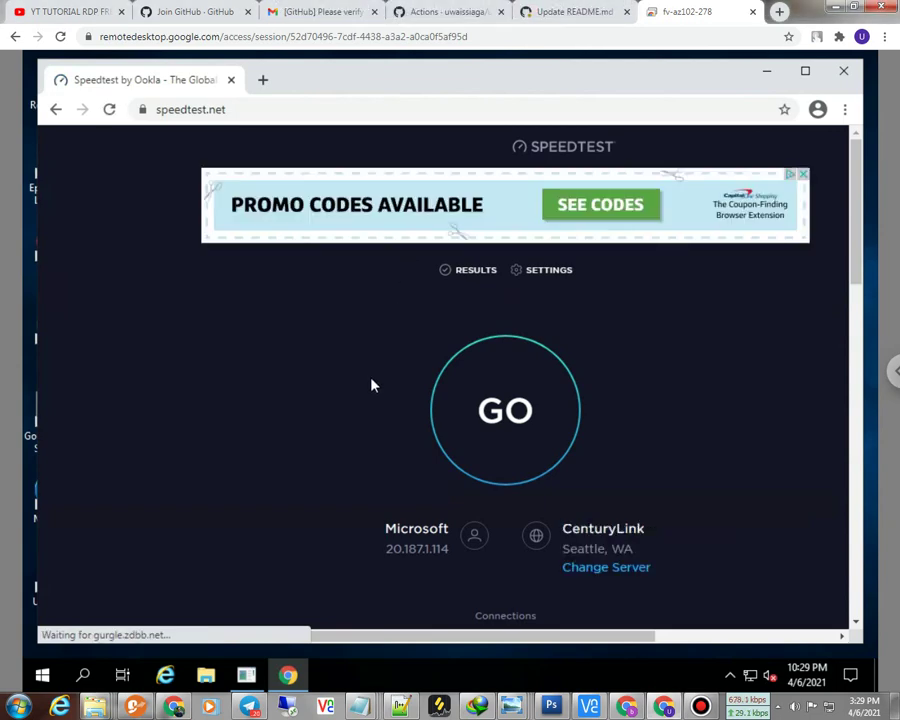
{"action": "left_click", "coordinate": [494, 410]}
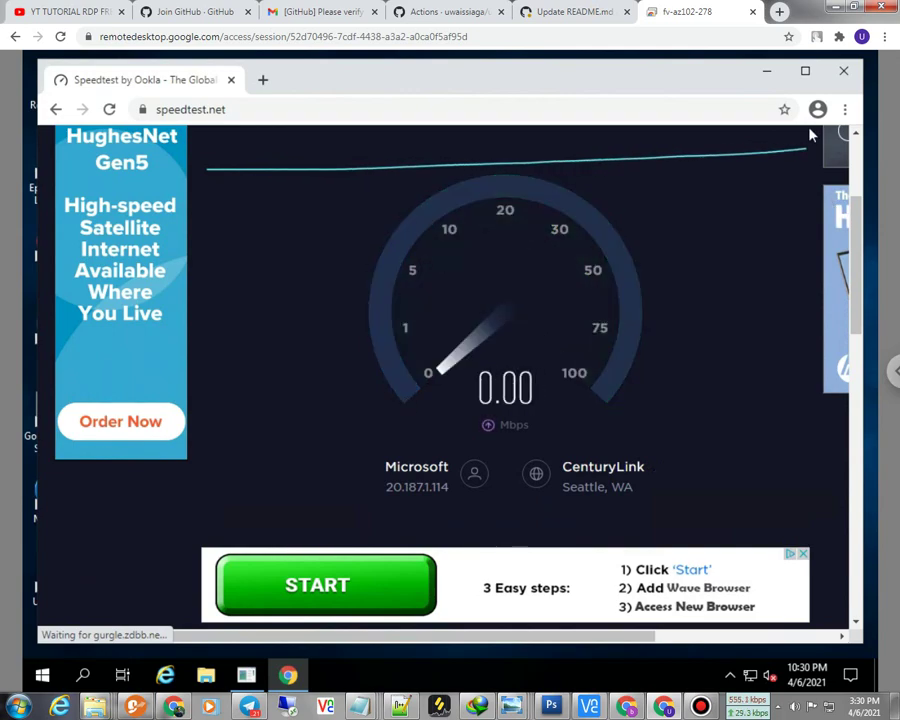
Step: Maximize the remote browser, dismiss the promo, and highlight 330.51 Mbps down and 1347.64 Mbps up
{"action": "left_click", "coordinate": [806, 74]}
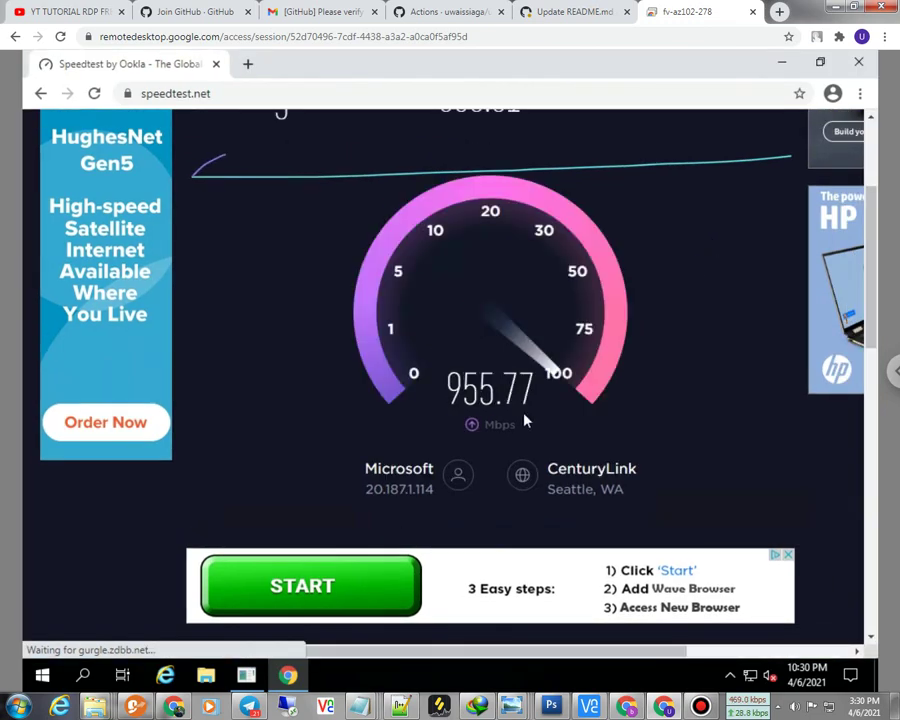
{"action": "scroll", "coordinate": [527, 421], "scroll_direction": "up", "scroll_amount": 1}
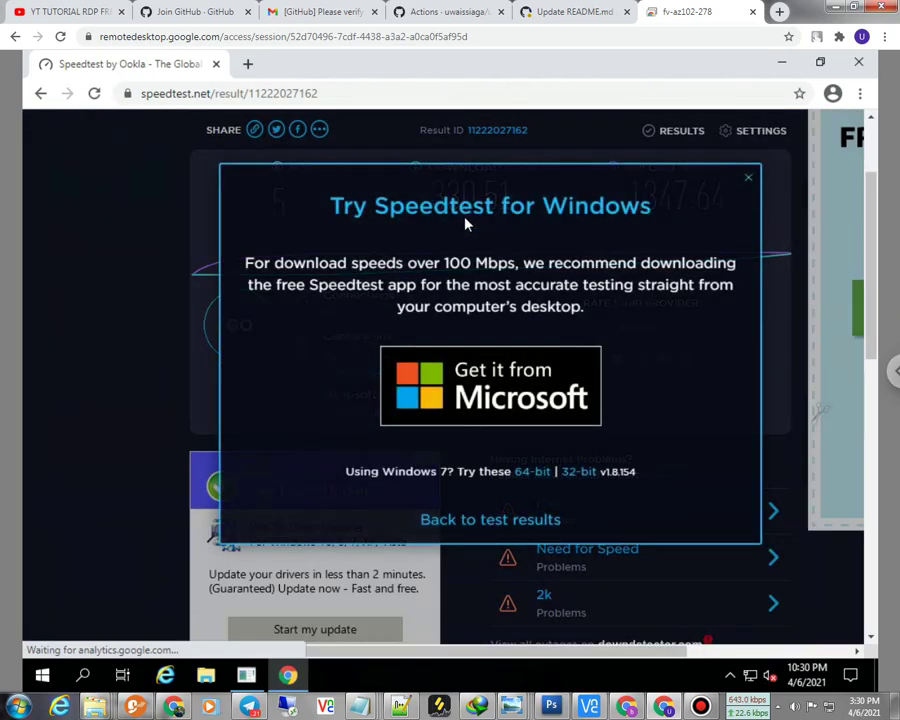
{"action": "left_click", "coordinate": [749, 181]}
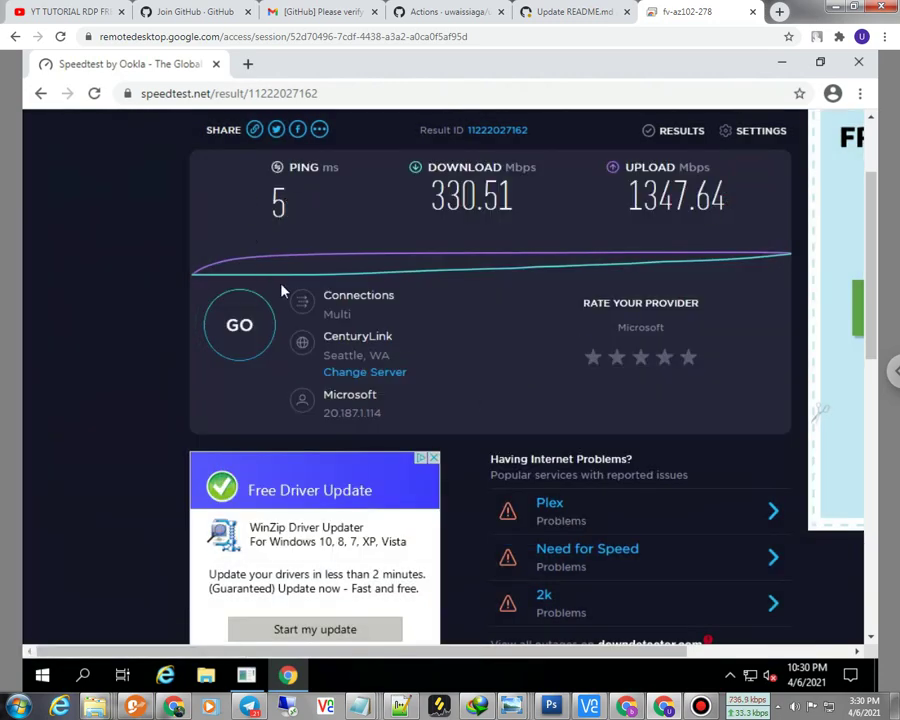
{"action": "left_click", "coordinate": [314, 199]}
{"action": "left_click_drag", "start_coordinate": [296, 212], "coordinate": [360, 218]}
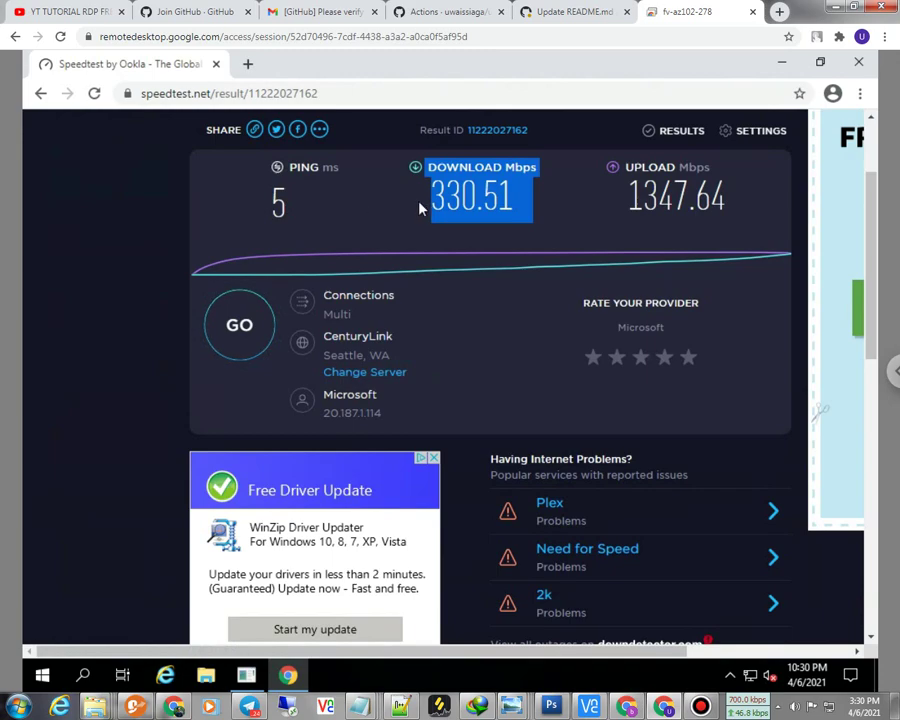
{"action": "left_click_drag", "start_coordinate": [626, 205], "coordinate": [726, 198]}
{"action": "left_click", "coordinate": [616, 208]}
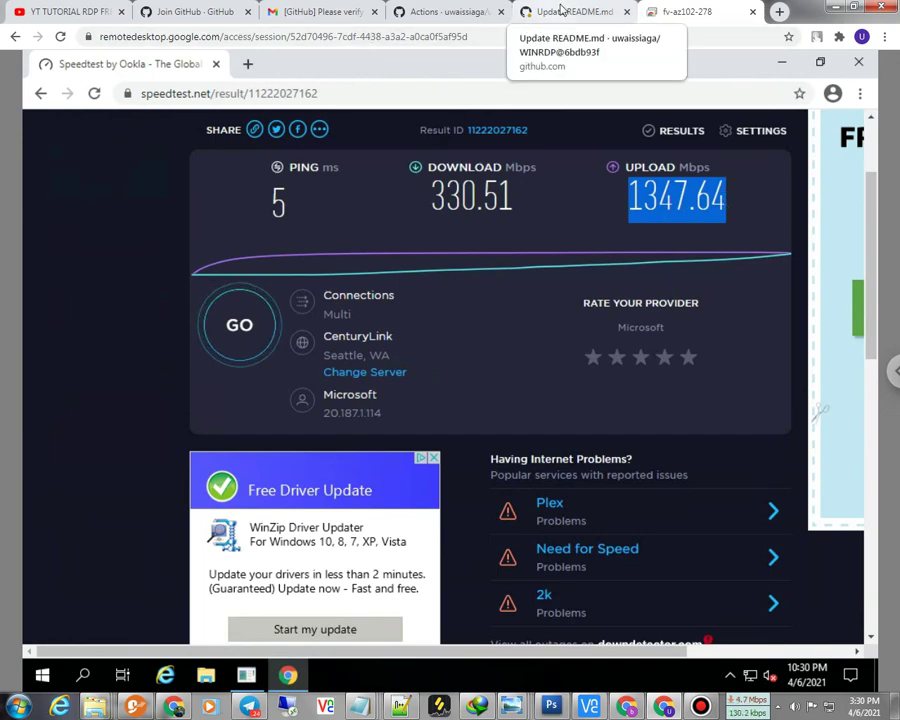
Step: Glance at the GitHub workflow log, then open a new tab in the remote Chrome
{"action": "left_click", "coordinate": [557, 22]}
{"action": "left_click", "coordinate": [675, 14]}
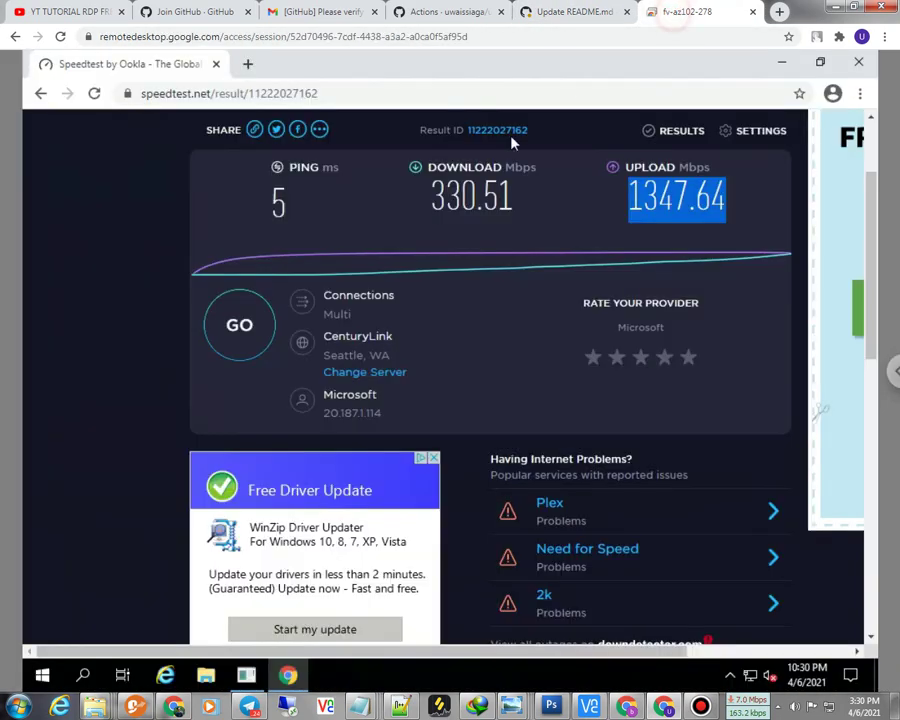
{"action": "left_click", "coordinate": [244, 65]}
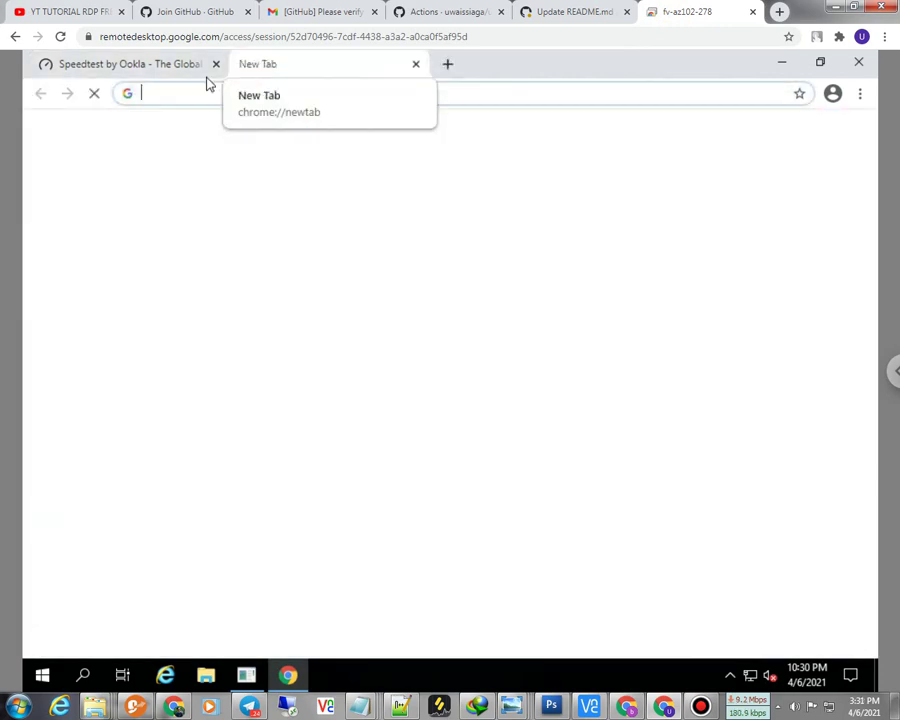
Step: Search youtube, close the Speedtest tab, and play the lofi hip hop radio stream, skipping the ad
{"action": "left_click", "coordinate": [269, 93]}
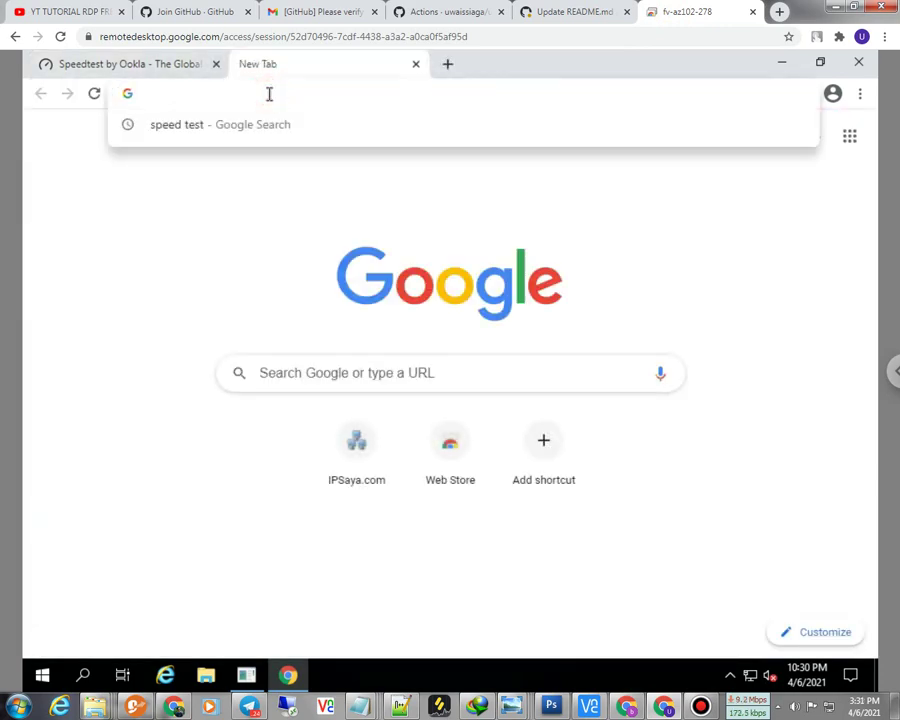
{"action": "type", "text": "youtube"}
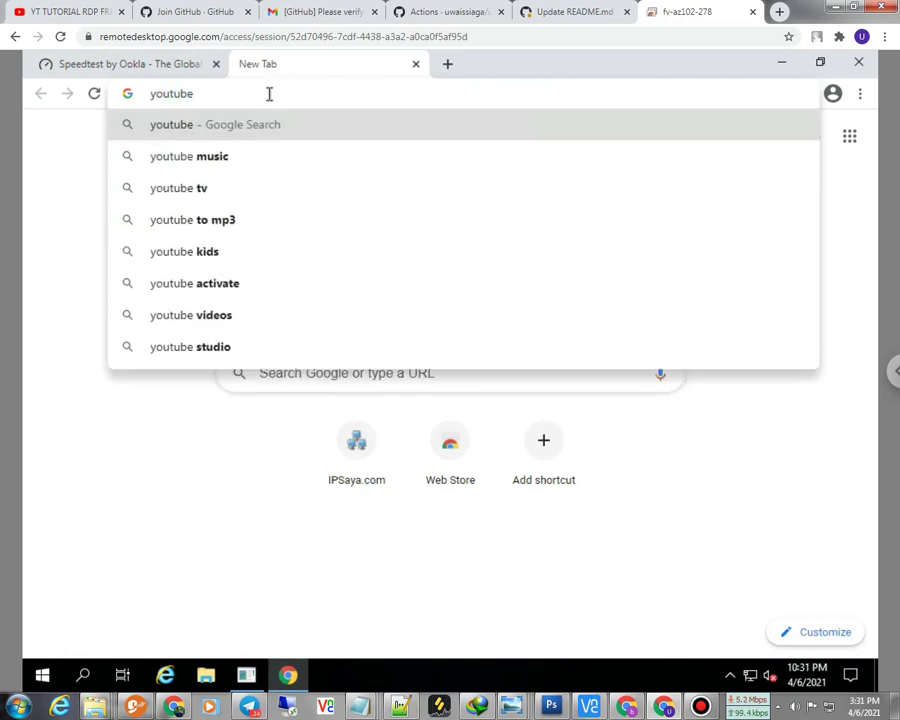
{"action": "key", "text": "Return"}
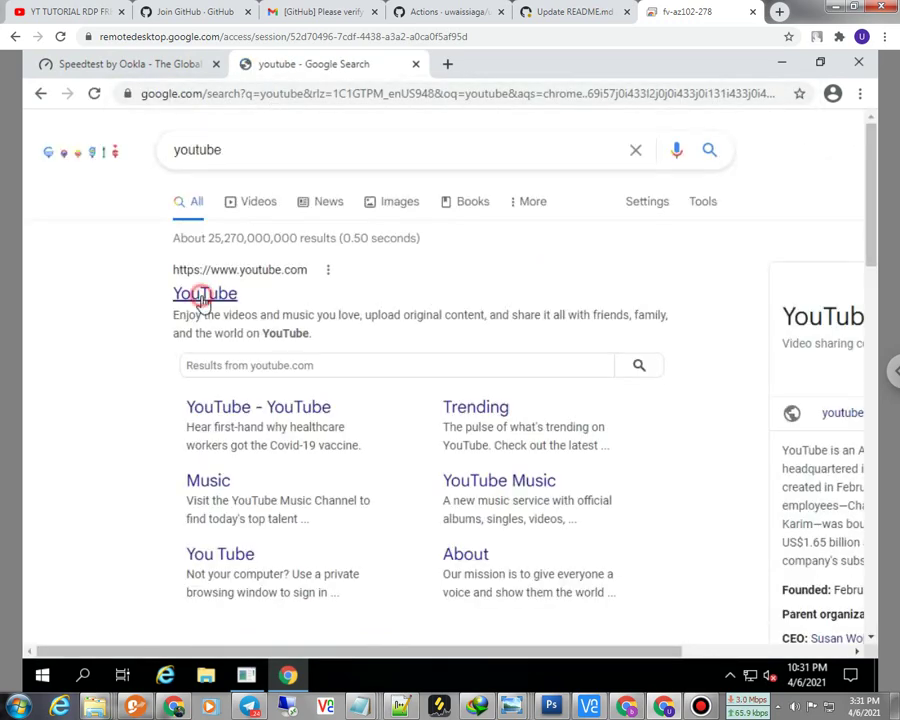
{"action": "left_click", "coordinate": [203, 296]}
{"action": "middle_click", "coordinate": [176, 66]}
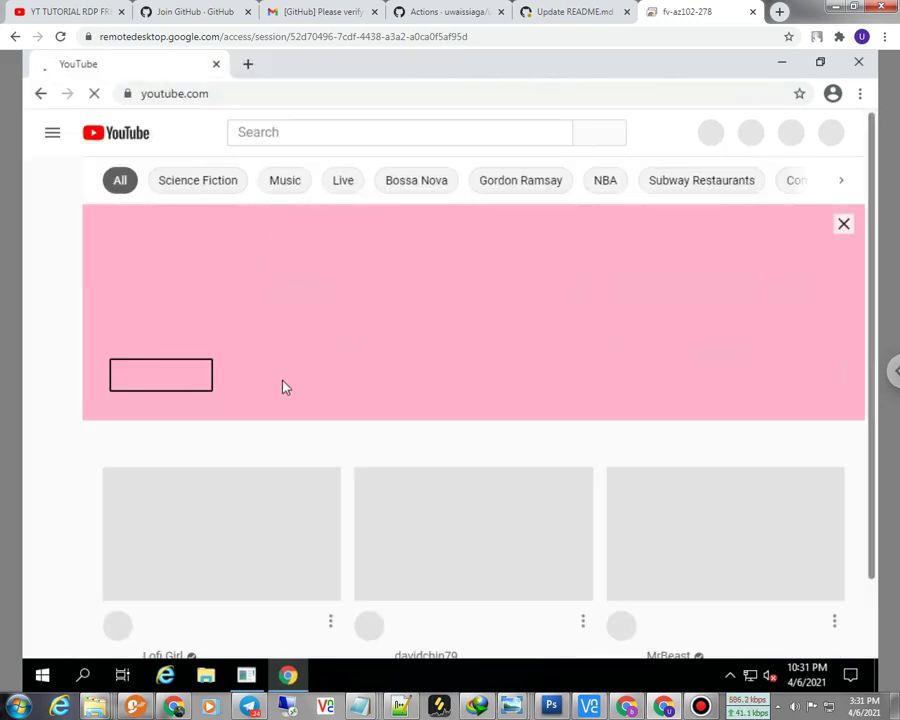
{"action": "scroll", "coordinate": [283, 383], "scroll_direction": "down", "scroll_amount": 2}
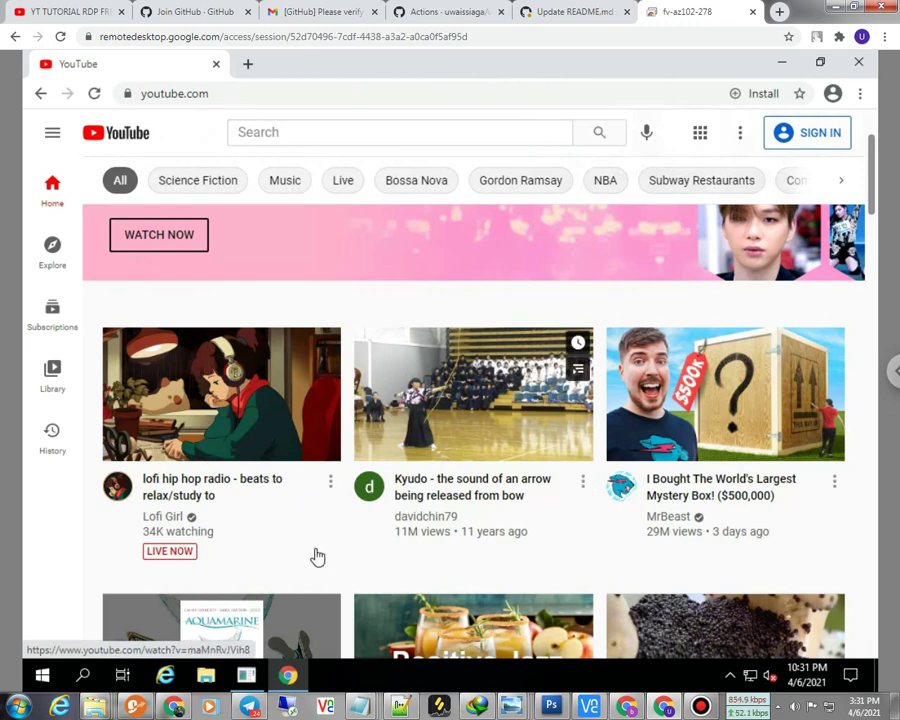
{"action": "left_click", "coordinate": [270, 399]}
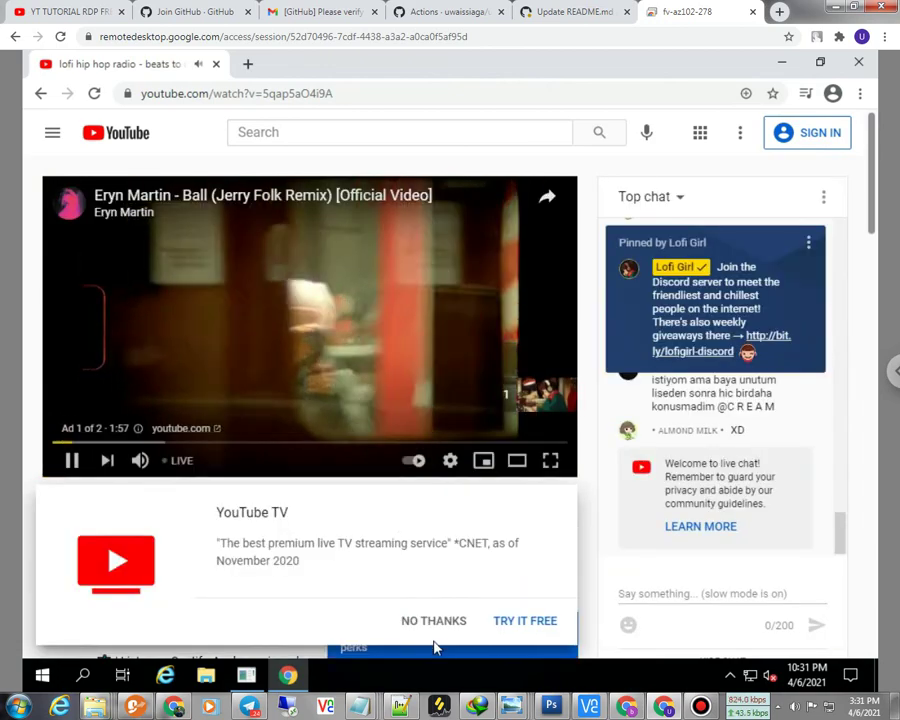
{"action": "left_click", "coordinate": [429, 624]}
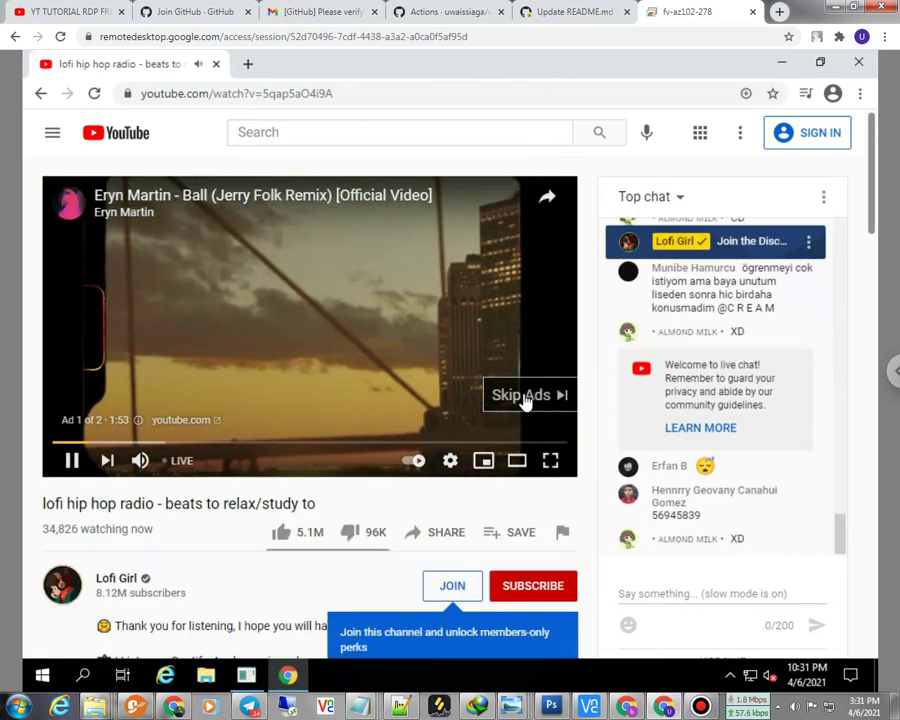
{"action": "left_click", "coordinate": [524, 396]}
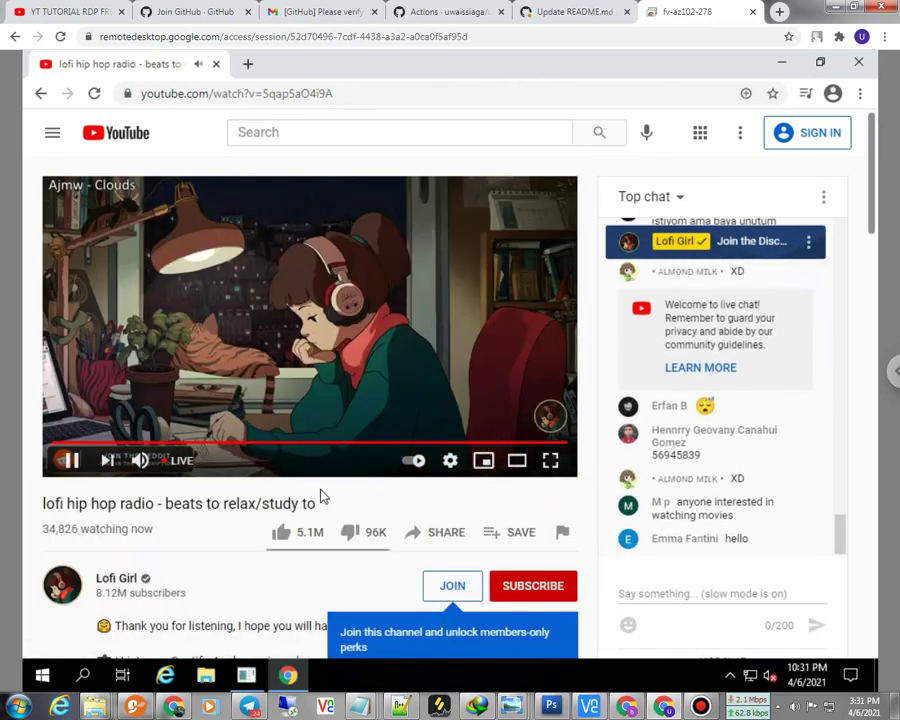
Step: Open the chill beats and Mozart Relaxing Concerto videos, close Chrome, and open File Explorer
{"action": "scroll", "coordinate": [320, 492], "scroll_direction": "down", "scroll_amount": 2}
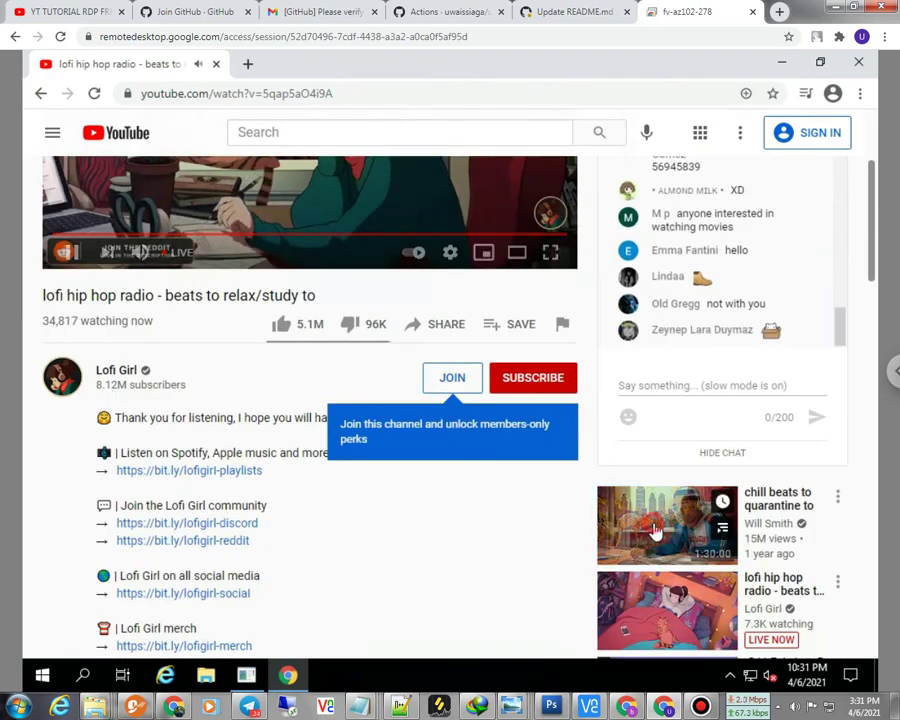
{"action": "left_click", "coordinate": [652, 527]}
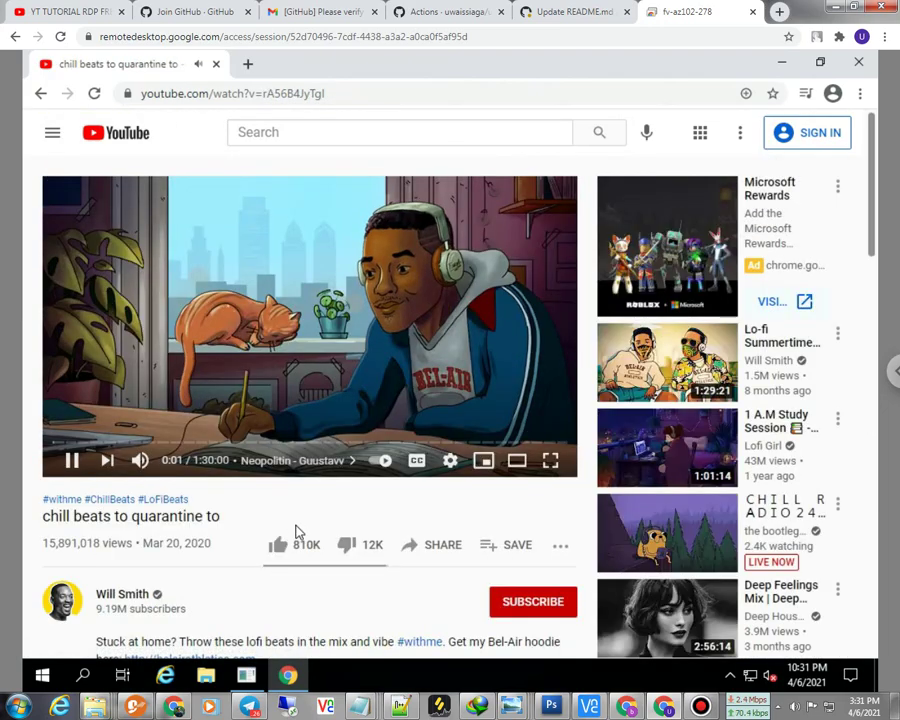
{"action": "scroll", "coordinate": [297, 532], "scroll_direction": "down", "scroll_amount": 2}
{"action": "left_click", "coordinate": [706, 460]}
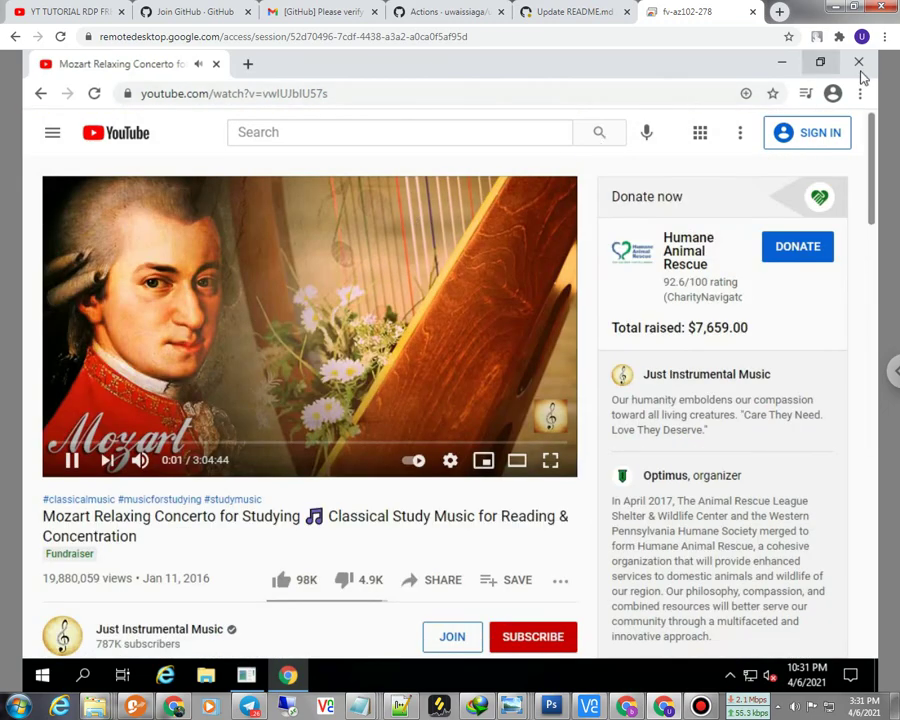
{"action": "left_click", "coordinate": [860, 64]}
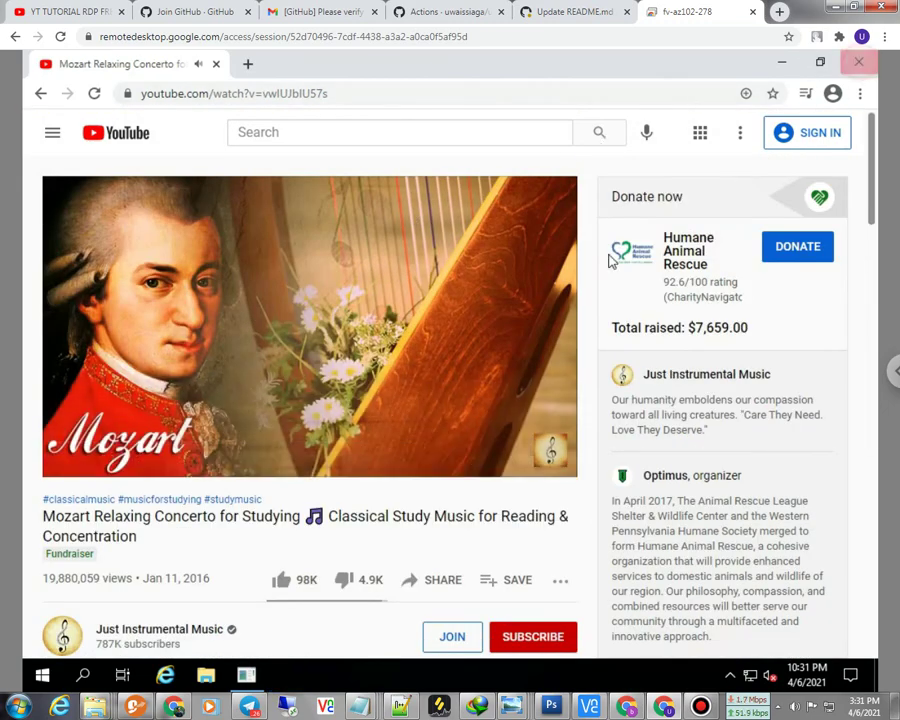
{"action": "left_click", "coordinate": [204, 674]}
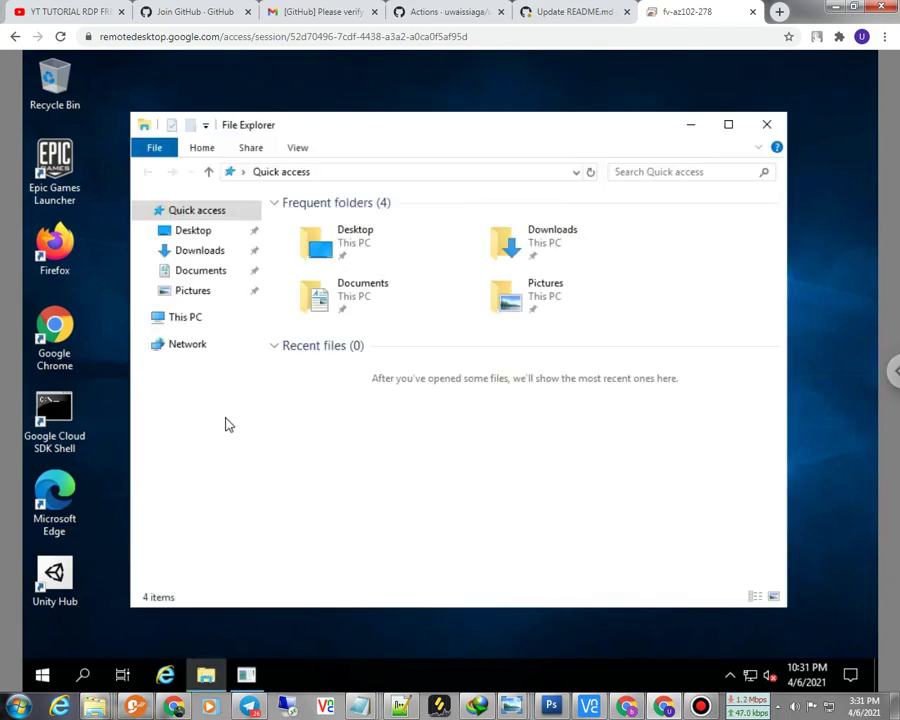
{"action": "right_click", "coordinate": [183, 318]}
{"action": "left_click", "coordinate": [207, 629]}
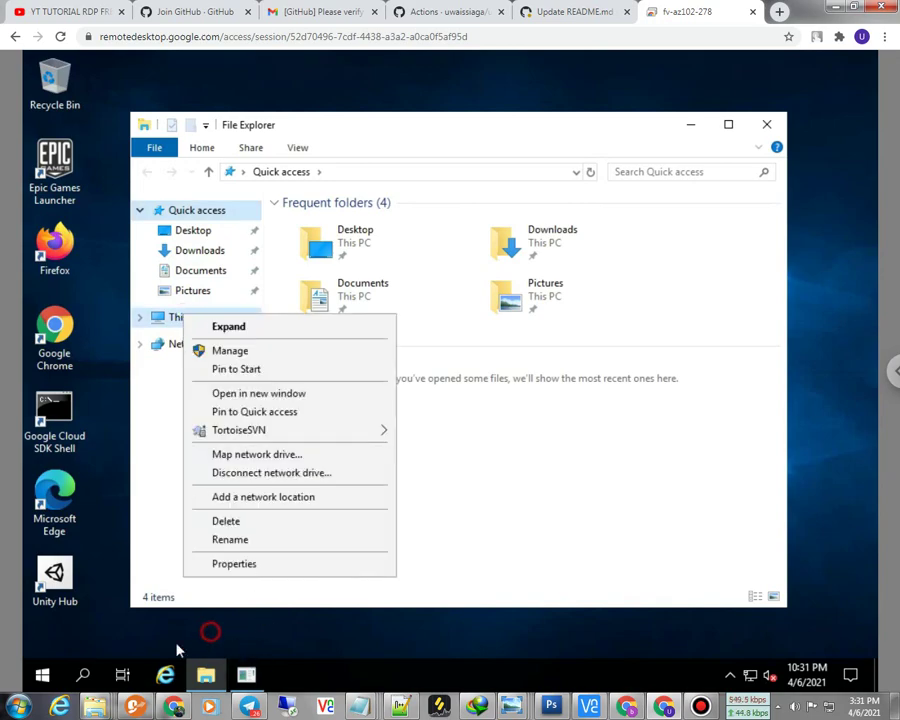
{"action": "left_click", "coordinate": [83, 675]}
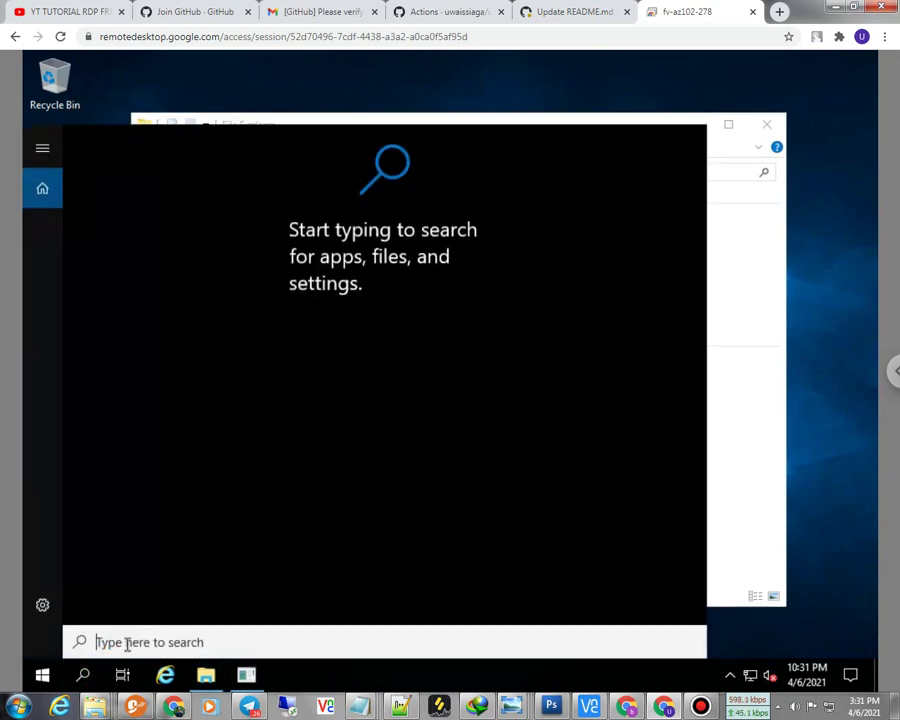
{"action": "type", "text": "dxdi"}
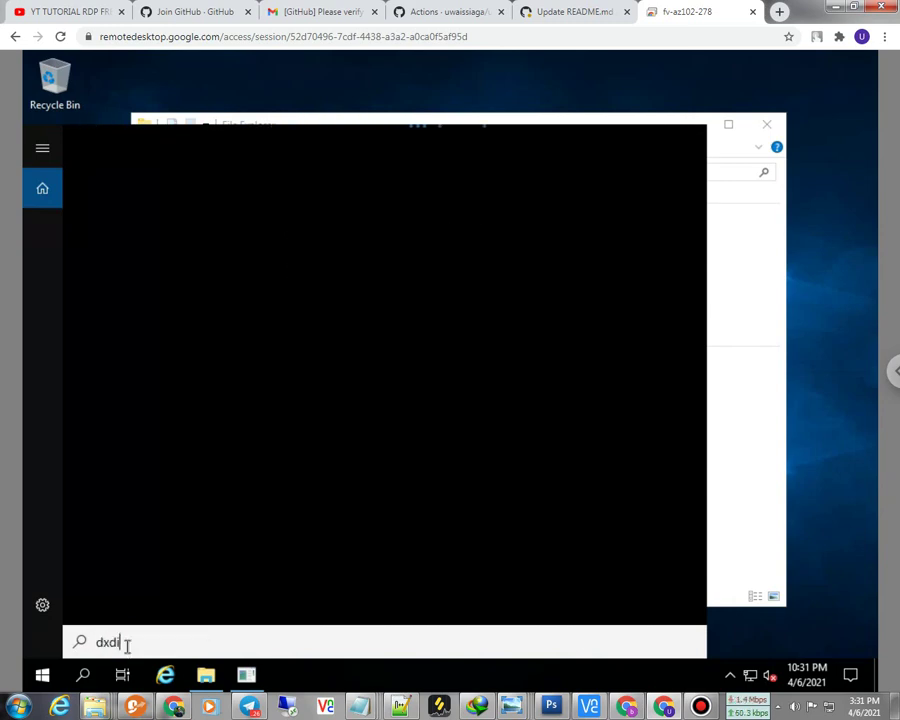
{"action": "type", "text": "ag"}
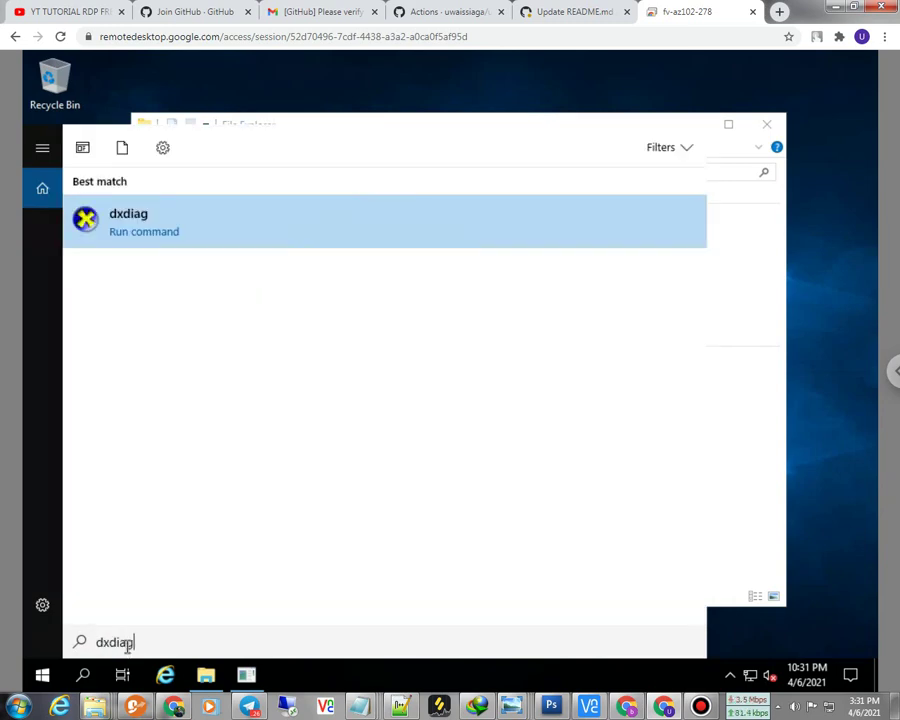
{"action": "left_click", "coordinate": [130, 224]}
{"action": "left_click", "coordinate": [497, 425]}
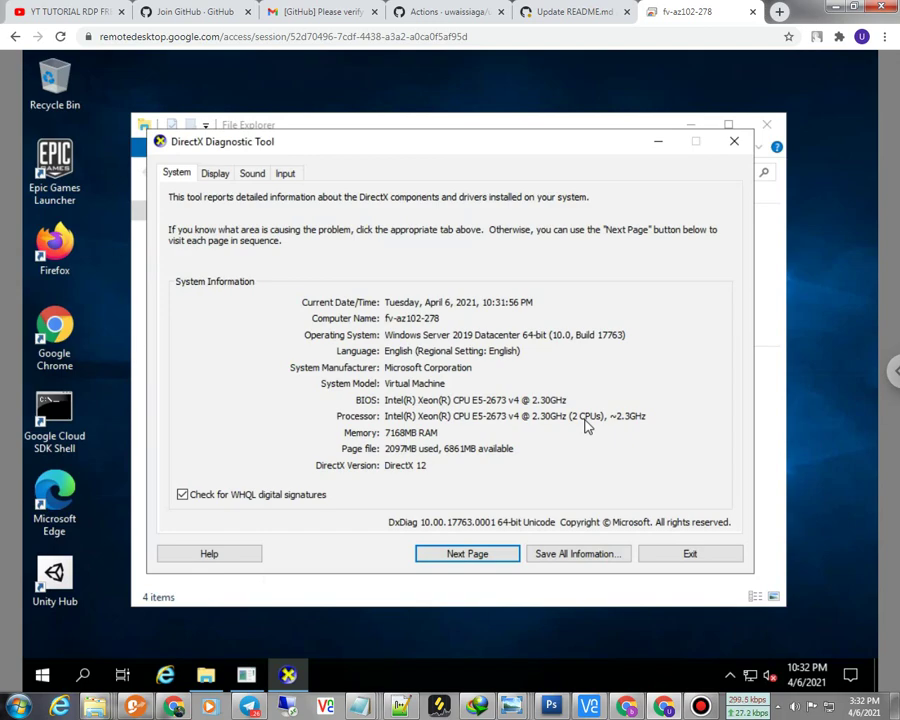
{"action": "left_click", "coordinate": [707, 553]}
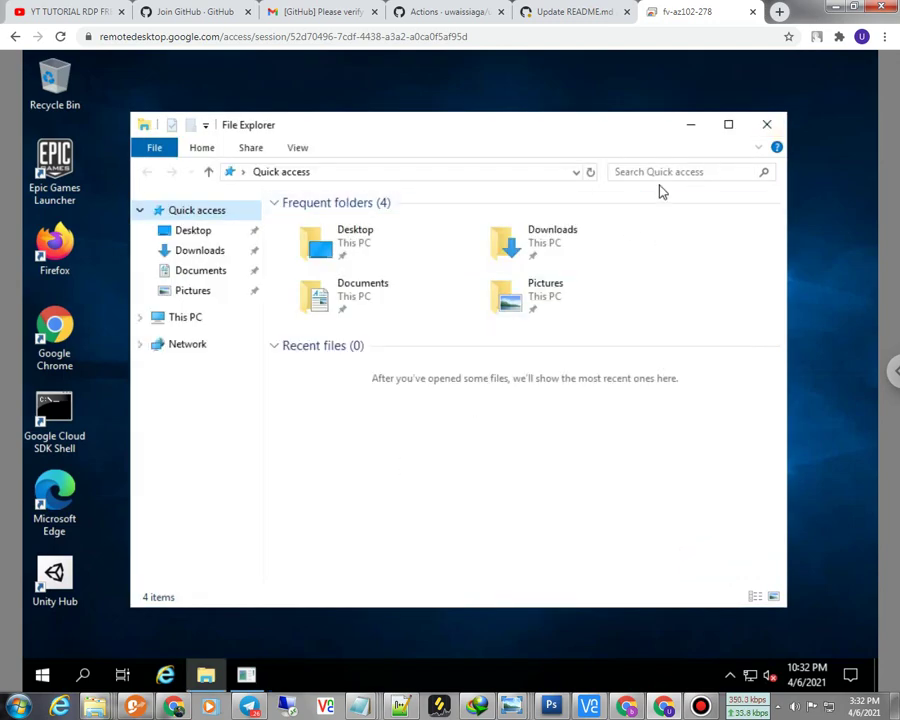
Step: Close File Explorer, refresh the remote desktop, and launch Google Chrome from its desktop icon
{"action": "left_click", "coordinate": [767, 125]}
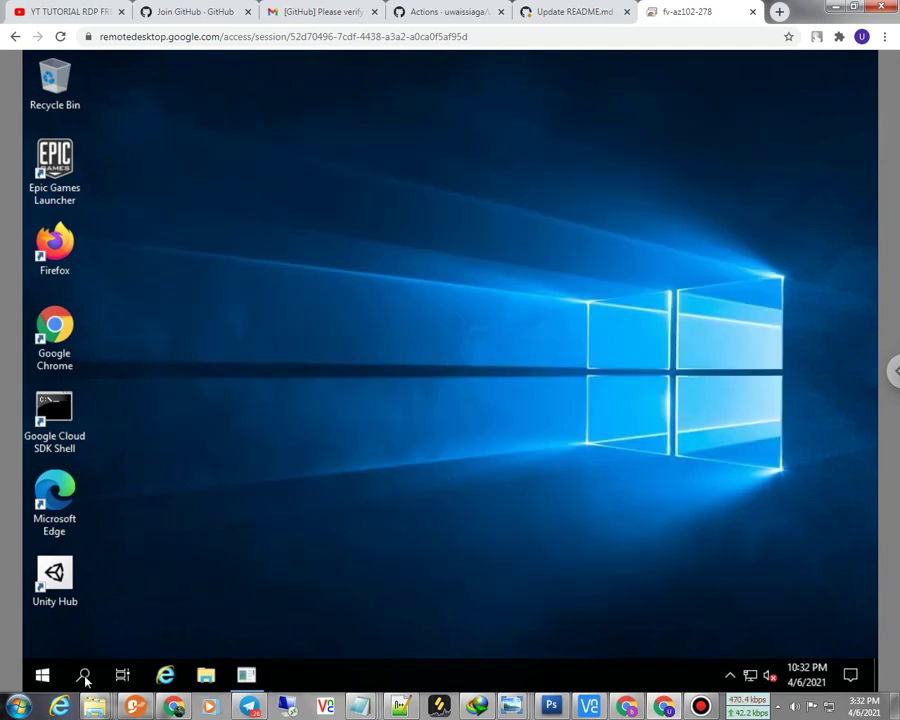
{"action": "left_click", "coordinate": [42, 675]}
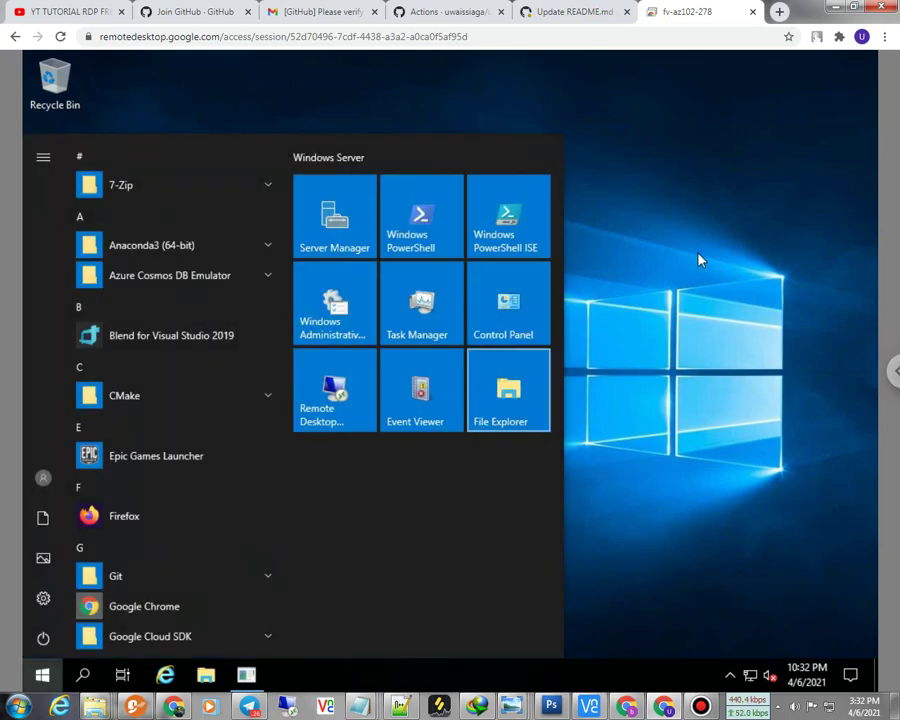
{"action": "left_click", "coordinate": [697, 262]}
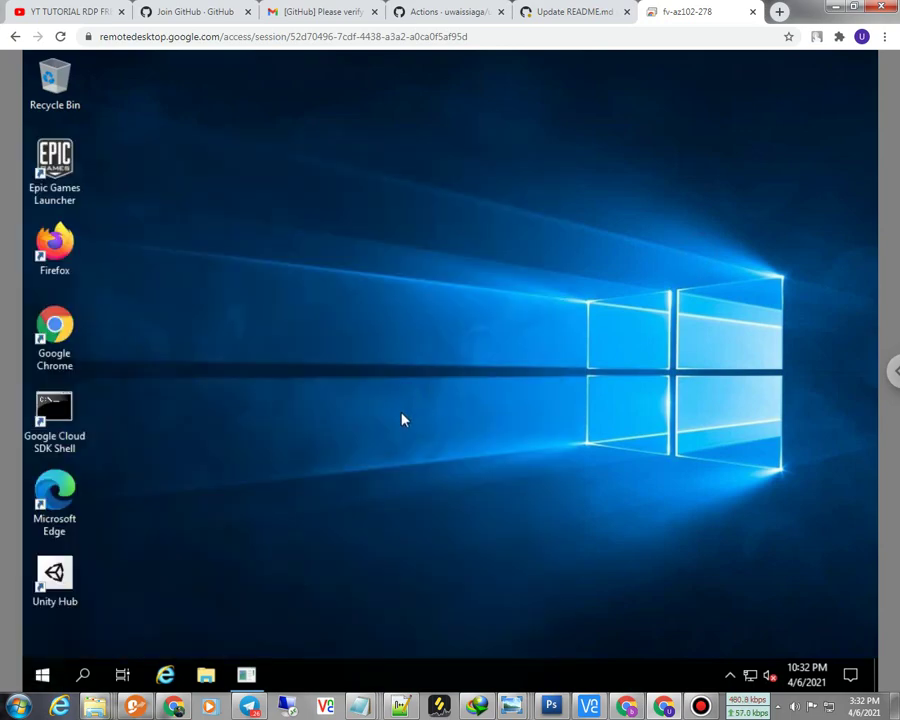
{"action": "right_click", "coordinate": [408, 402]}
{"action": "left_click", "coordinate": [462, 447]}
{"action": "right_click", "coordinate": [295, 242]}
{"action": "left_click", "coordinate": [357, 291]}
{"action": "double_click", "coordinate": [55, 330]}
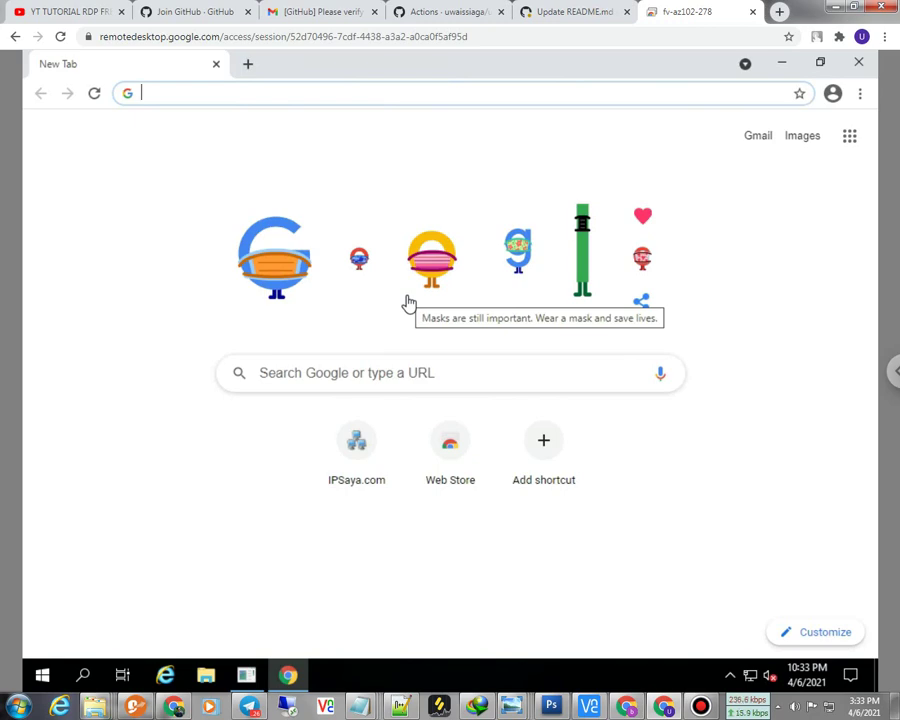
Step: Minimise the remote Chrome window to reveal the Windows desktop, then refresh the desktop
{"action": "left_click", "coordinate": [786, 67]}
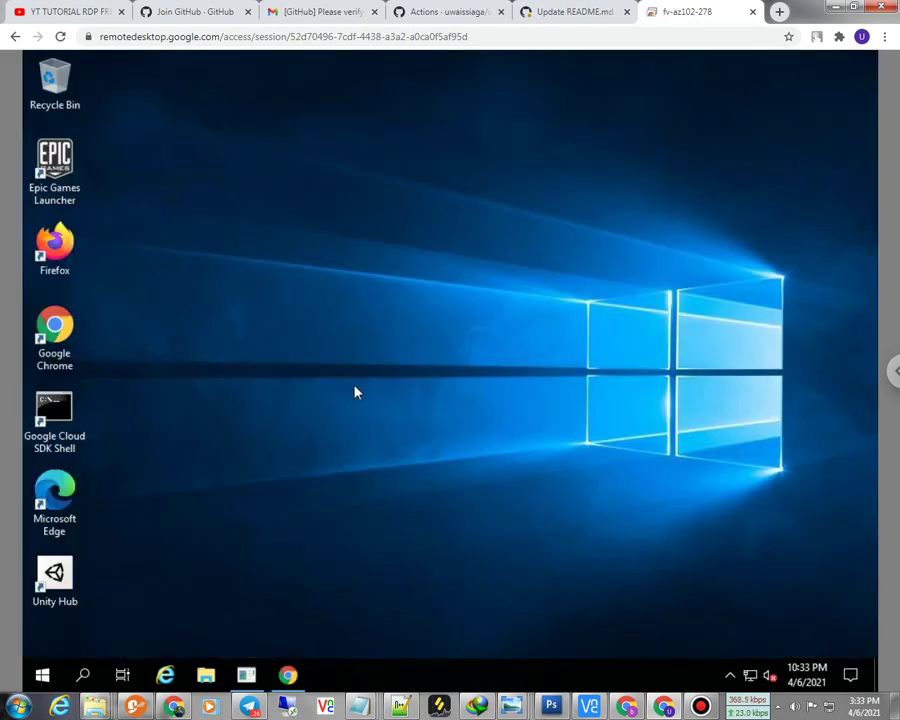
{"action": "right_click", "coordinate": [255, 352]}
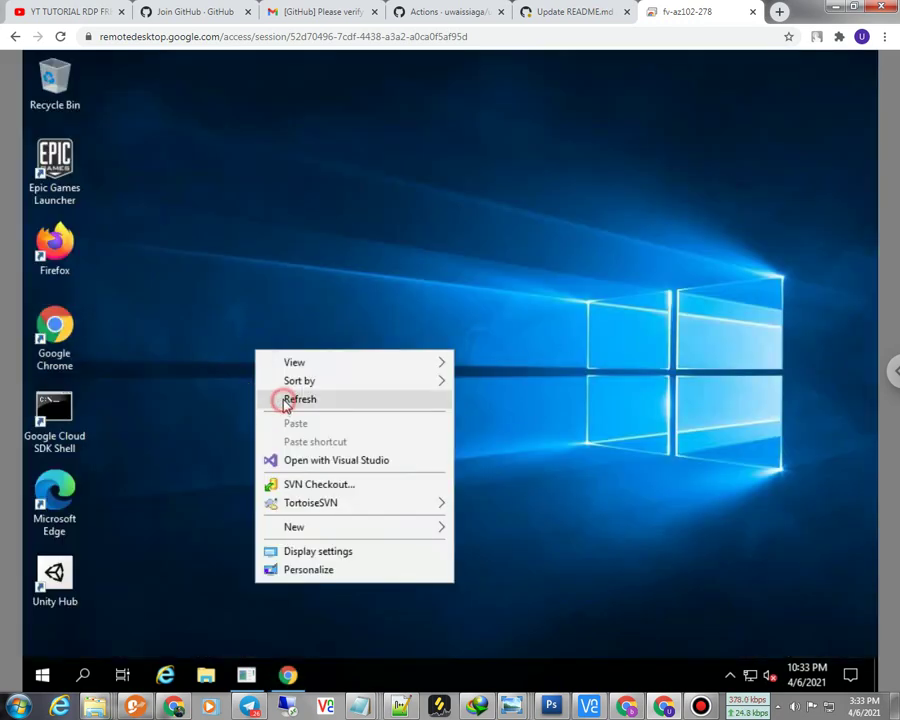
{"action": "left_click", "coordinate": [290, 399]}
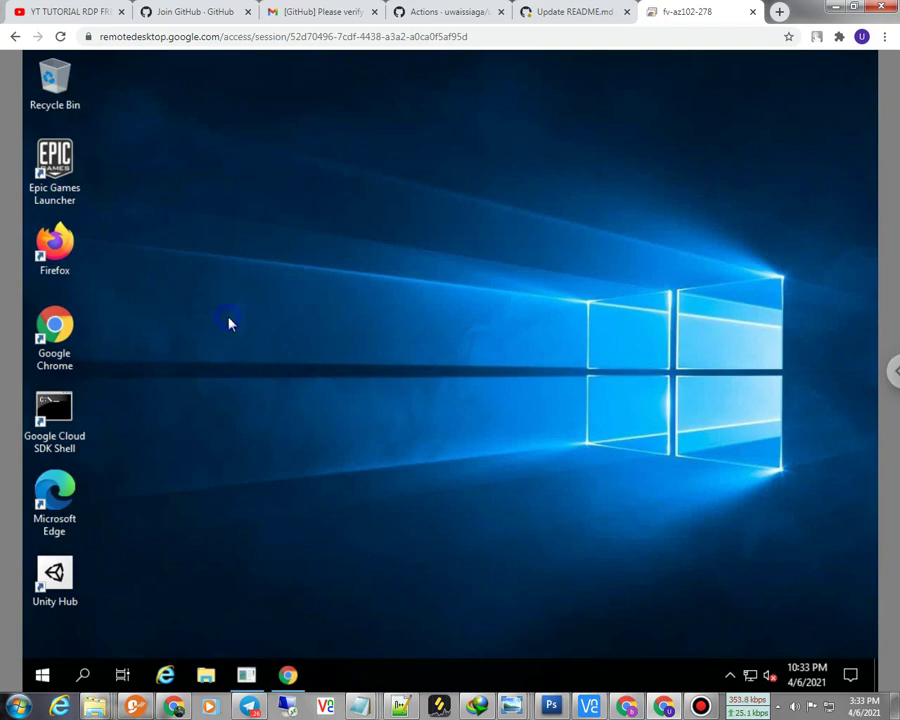
{"action": "right_click", "coordinate": [229, 321]}
{"action": "left_click", "coordinate": [265, 369]}
Step: Refresh the bare Windows desktop several more times from its context menu
{"action": "right_click", "coordinate": [240, 363]}
{"action": "left_click", "coordinate": [280, 406]}
{"action": "right_click", "coordinate": [310, 289]}
{"action": "left_click", "coordinate": [376, 331]}
{"action": "right_click", "coordinate": [204, 268]}
{"action": "left_click", "coordinate": [263, 311]}
{"action": "right_click", "coordinate": [211, 216]}
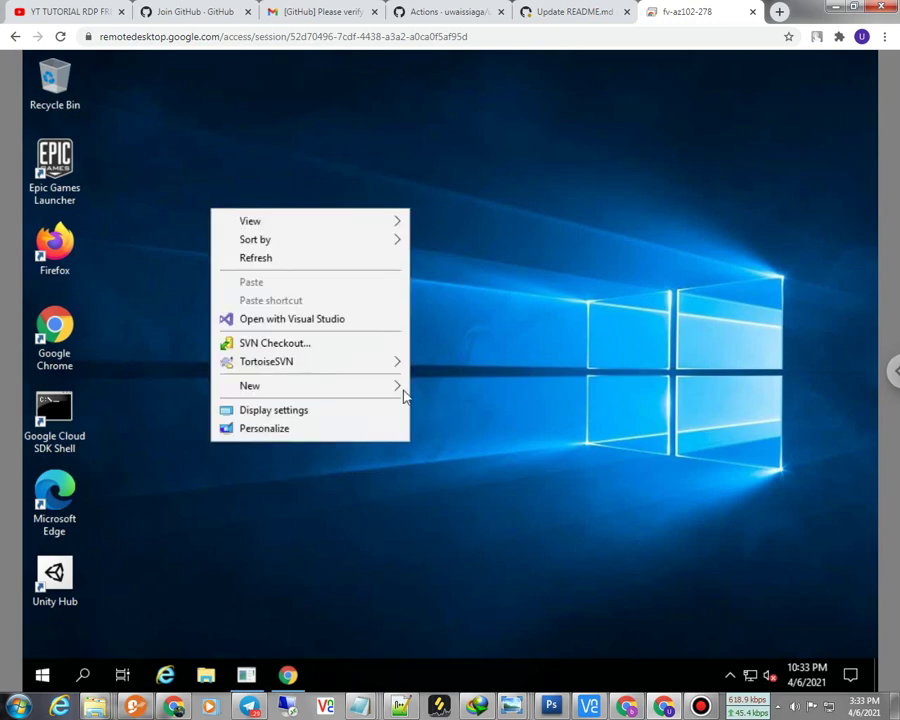
{"action": "left_click", "coordinate": [270, 262]}
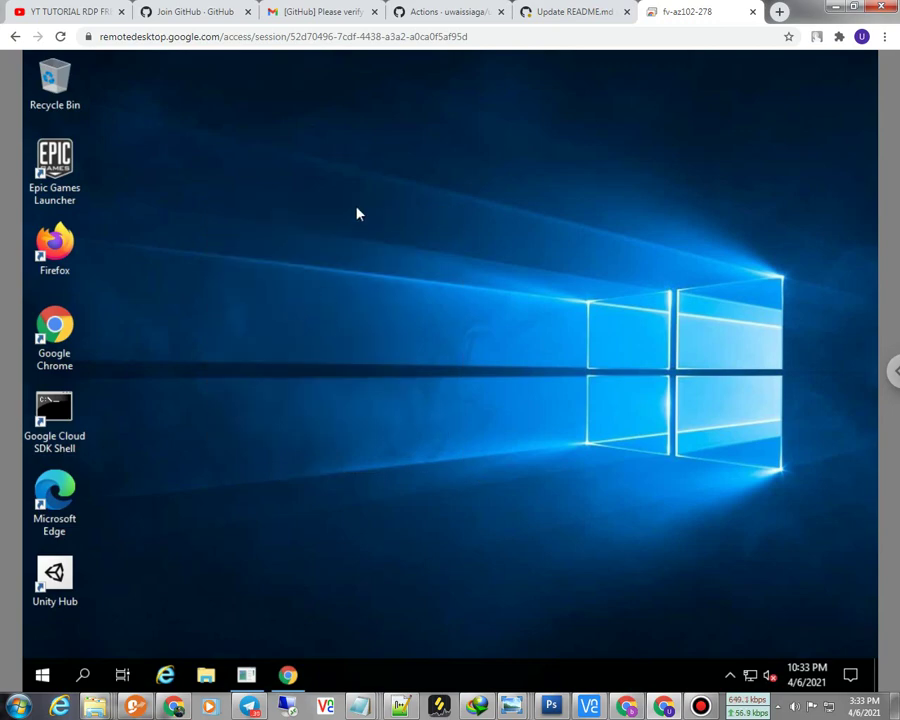
{"action": "mouse_move", "coordinate": [536, 8]}
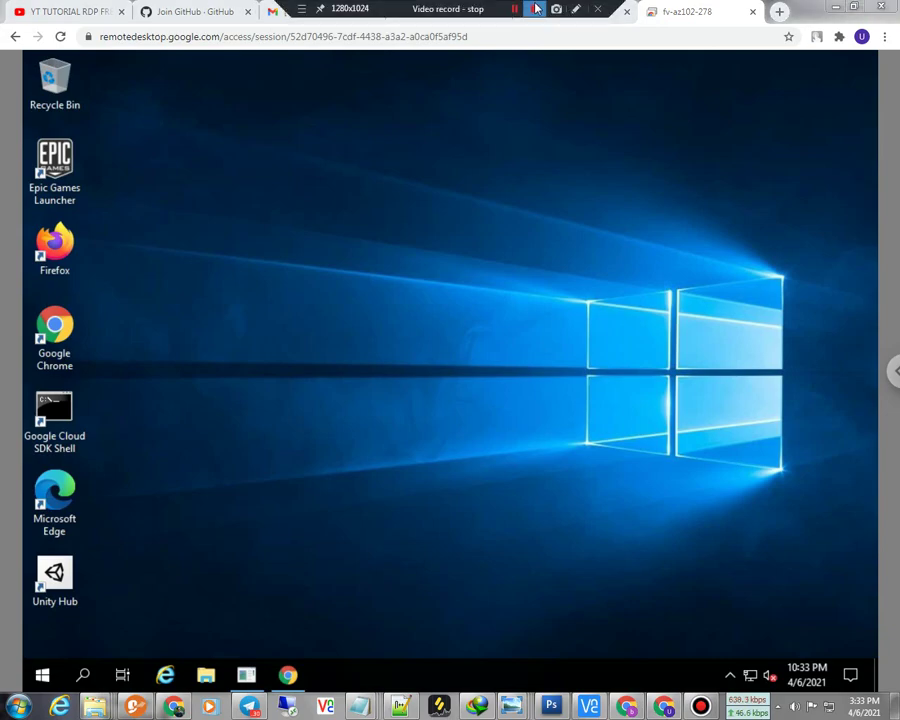